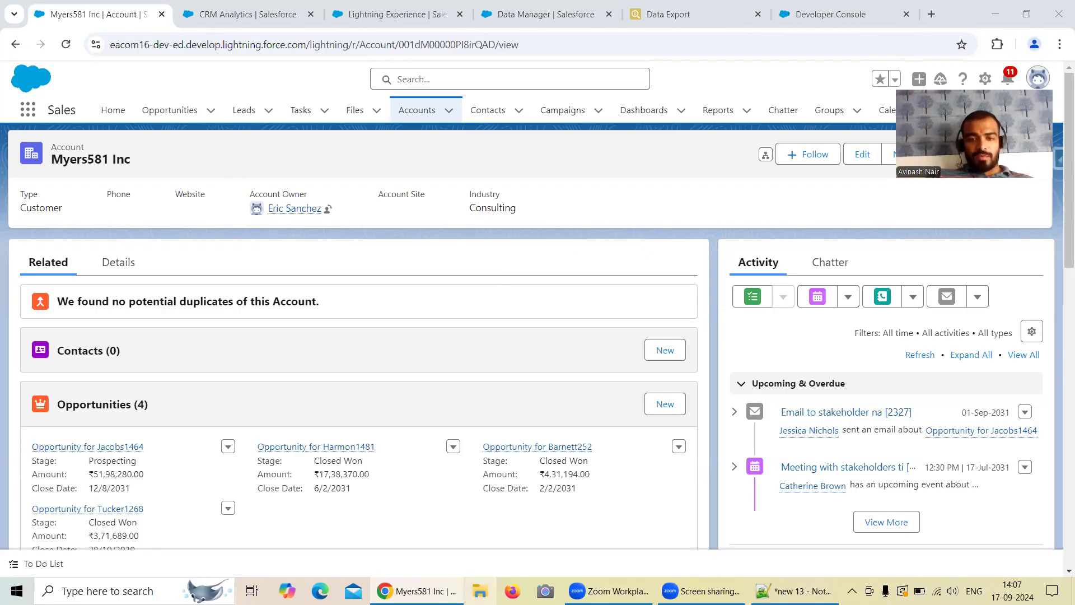
Step: Browse to the Downloads folder in File Explorer and open the AccountFile CSV in Excel
{"action": "key", "text": "super+e"}
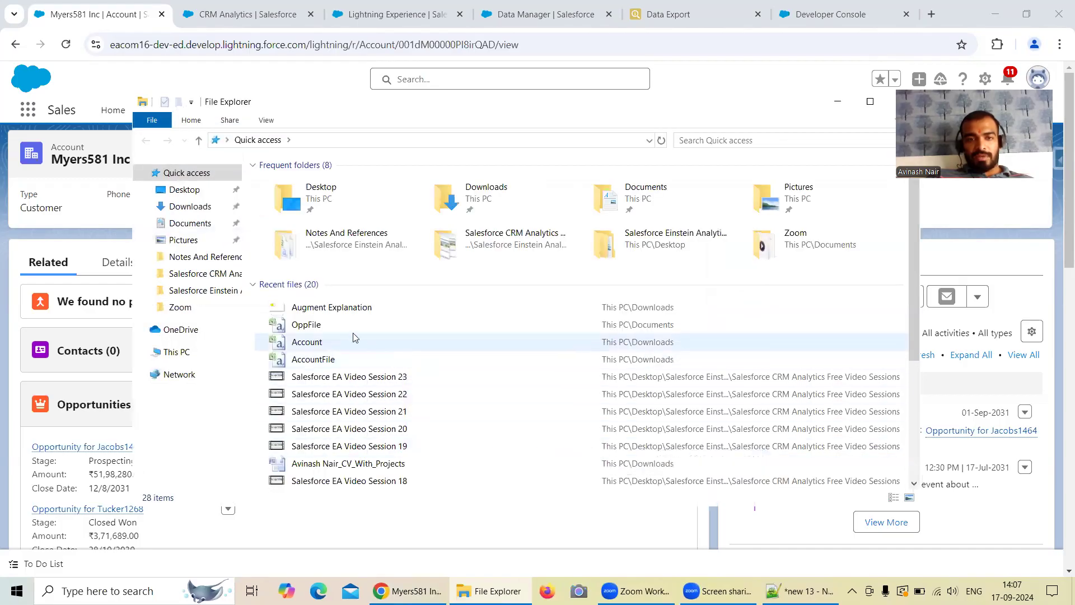
{"action": "left_click", "coordinate": [201, 212]}
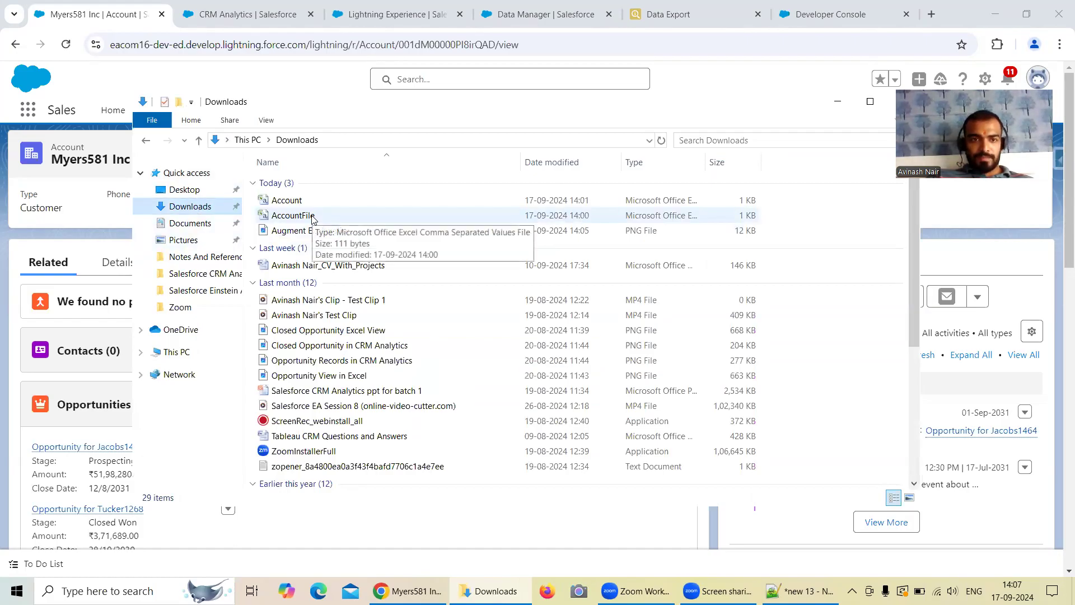
{"action": "left_click", "coordinate": [191, 190]}
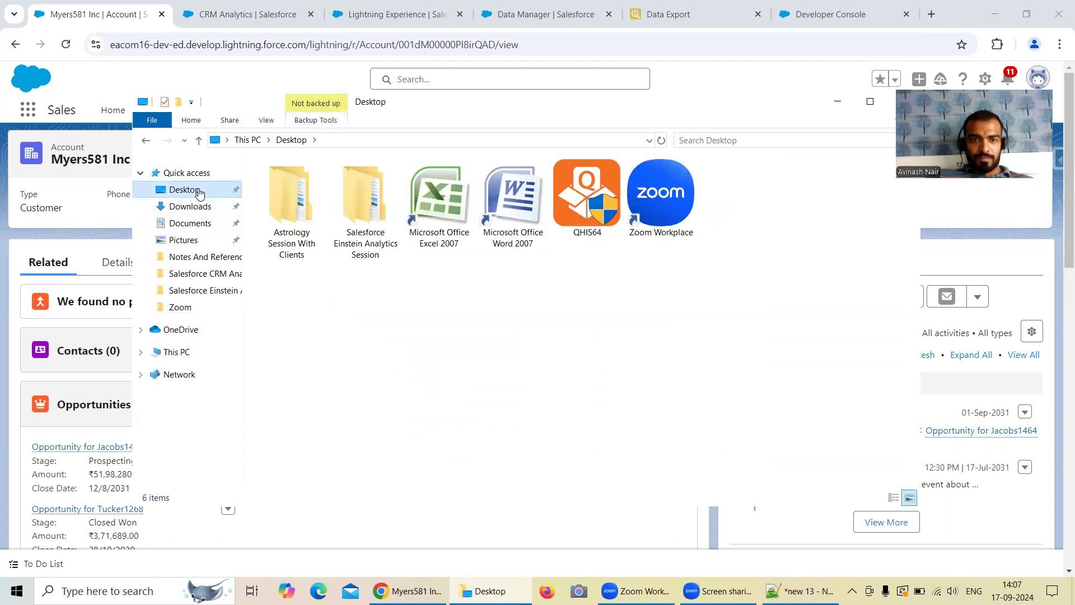
{"action": "left_click", "coordinate": [197, 206]}
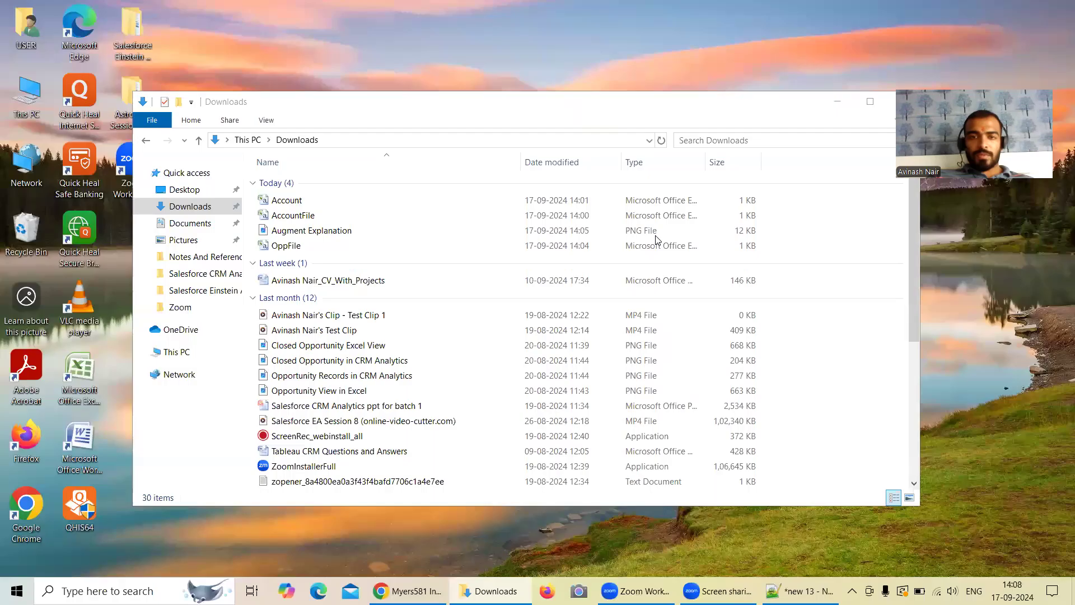
{"action": "double_click", "coordinate": [317, 204]}
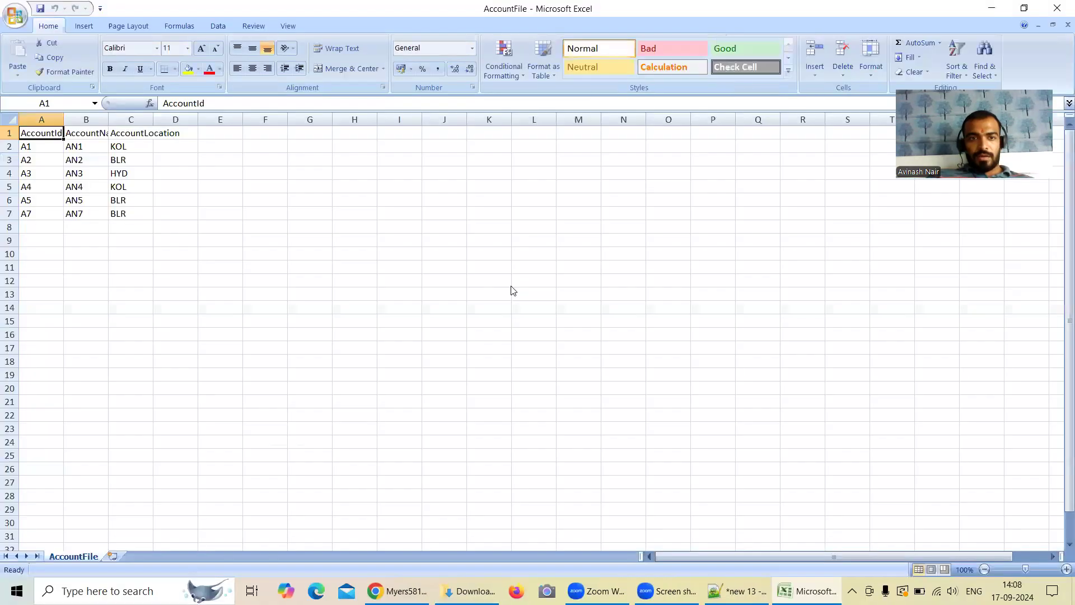
Step: Auto-fit the AccountId, AccountName and AccountLocation columns to their contents
{"action": "double_click", "coordinate": [63, 119]}
{"action": "double_click", "coordinate": [109, 119]}
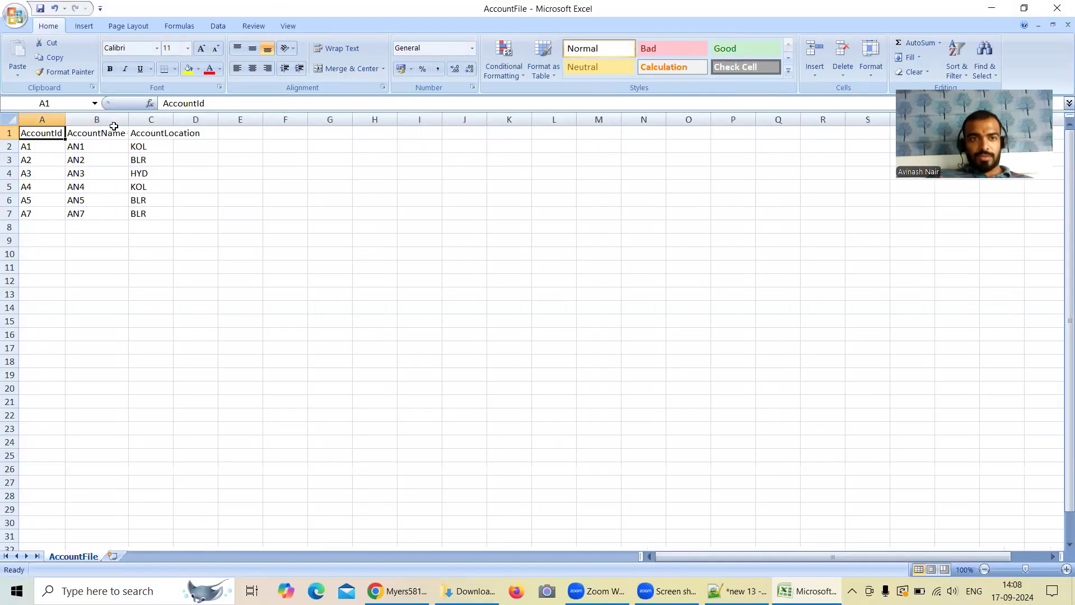
{"action": "double_click", "coordinate": [174, 120]}
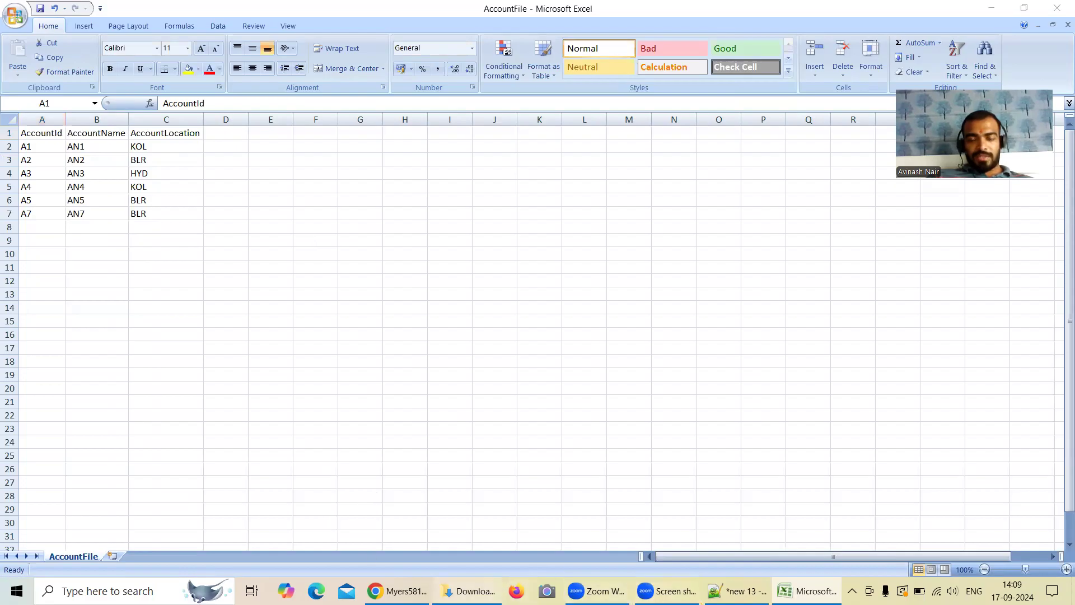
Step: Open the OppFile CSV from Downloads and widen the OppAmount and OppCloseDate columns to fit their contents
{"action": "left_click", "coordinate": [467, 590]}
{"action": "double_click", "coordinate": [288, 245]}
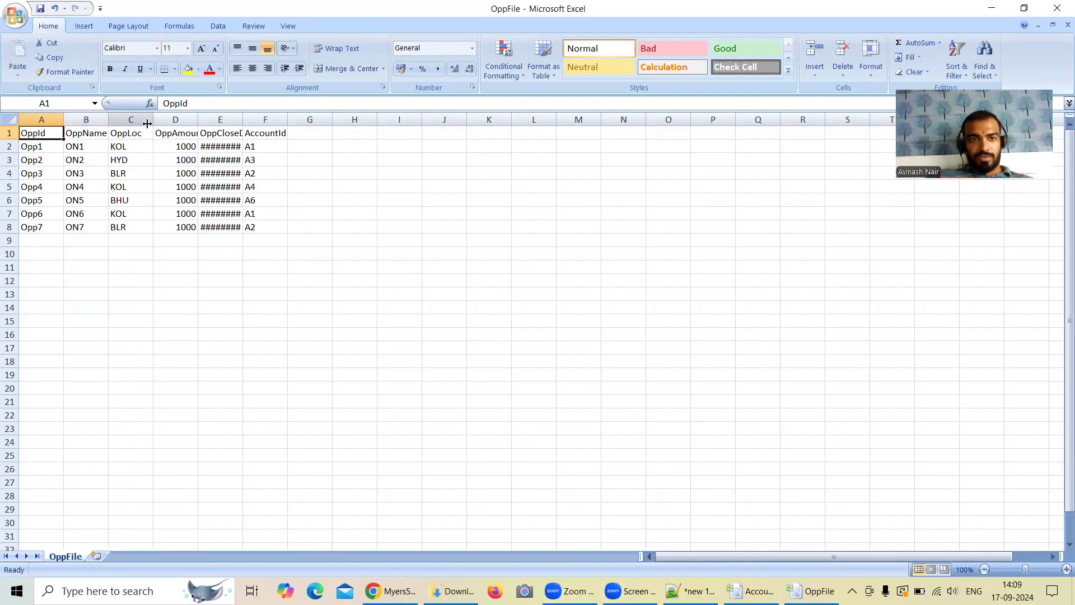
{"action": "double_click", "coordinate": [198, 119]}
{"action": "left_click_drag", "start_coordinate": [251, 119], "coordinate": [253, 119]}
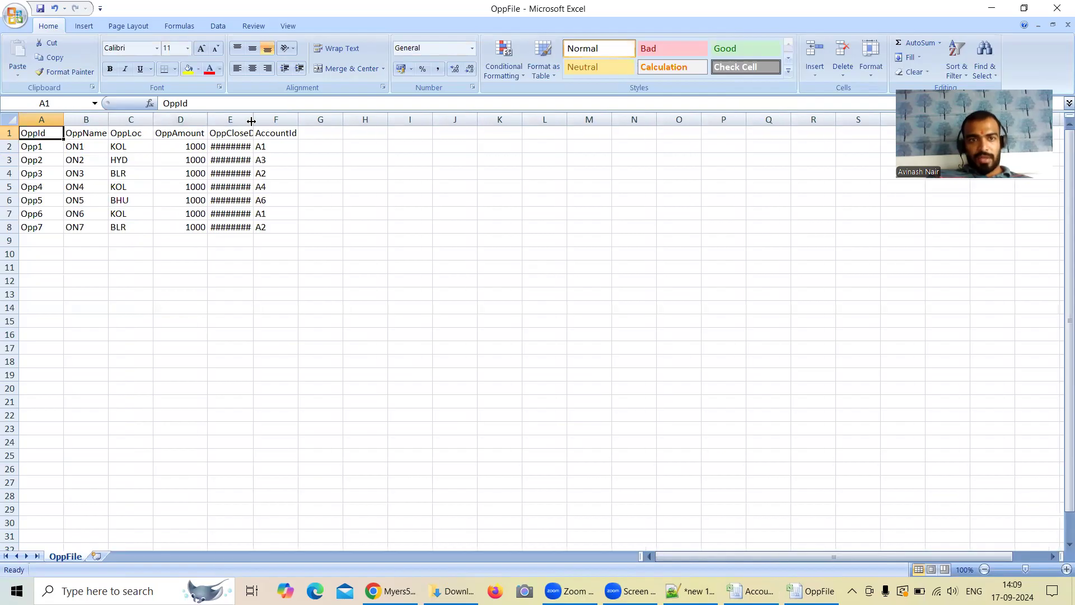
{"action": "double_click", "coordinate": [255, 120]}
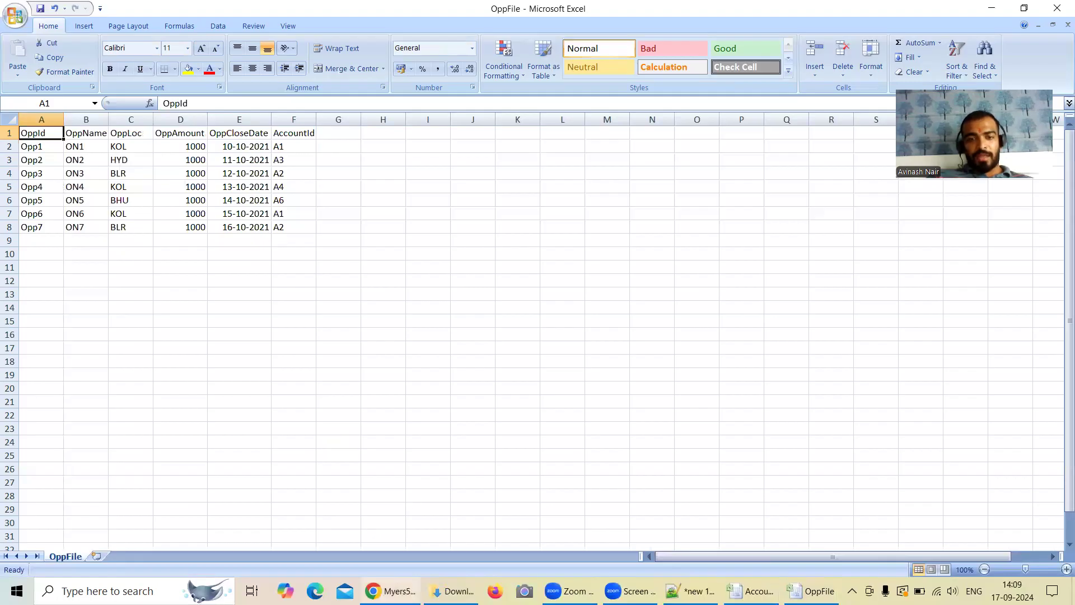
Step: Switch to CRM Analytics in Chrome and start creating a new dataset from the Analytics Studio home page
{"action": "mouse_move", "coordinate": [390, 590]}
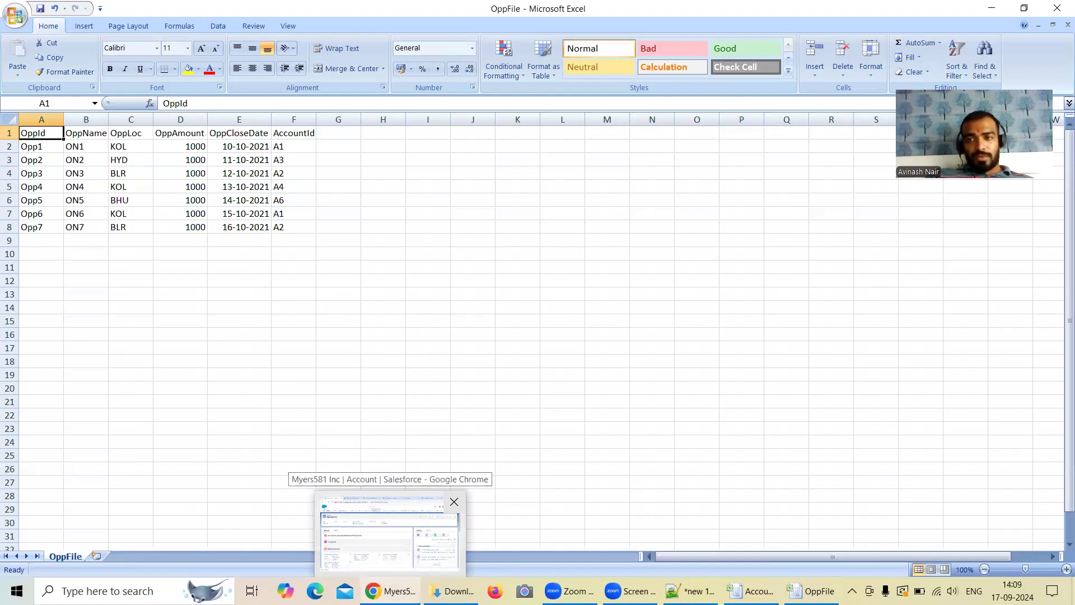
{"action": "left_click", "coordinate": [390, 534]}
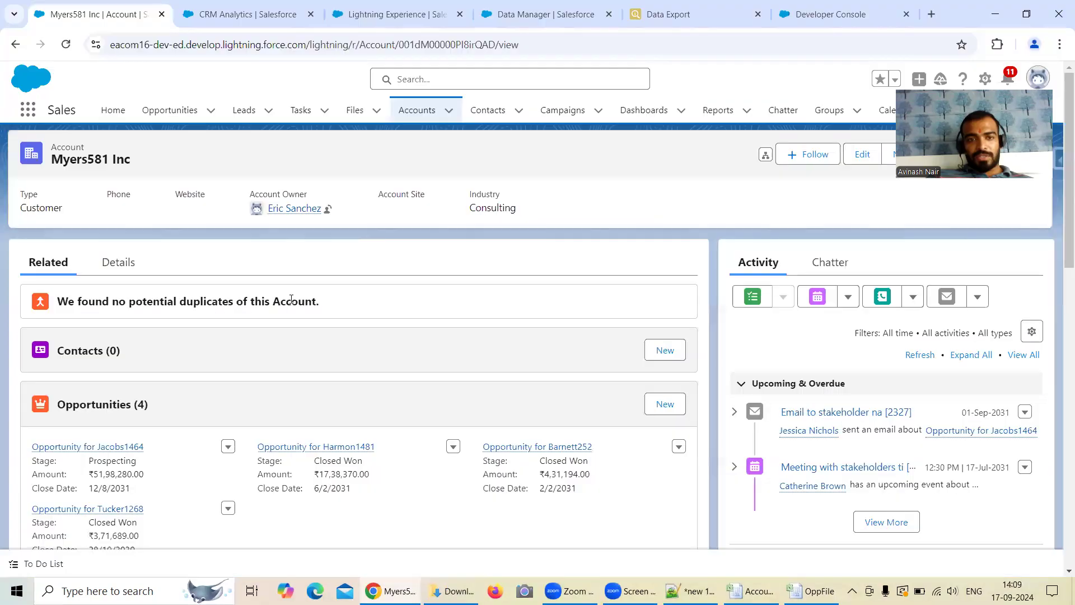
{"action": "left_click", "coordinate": [246, 14]}
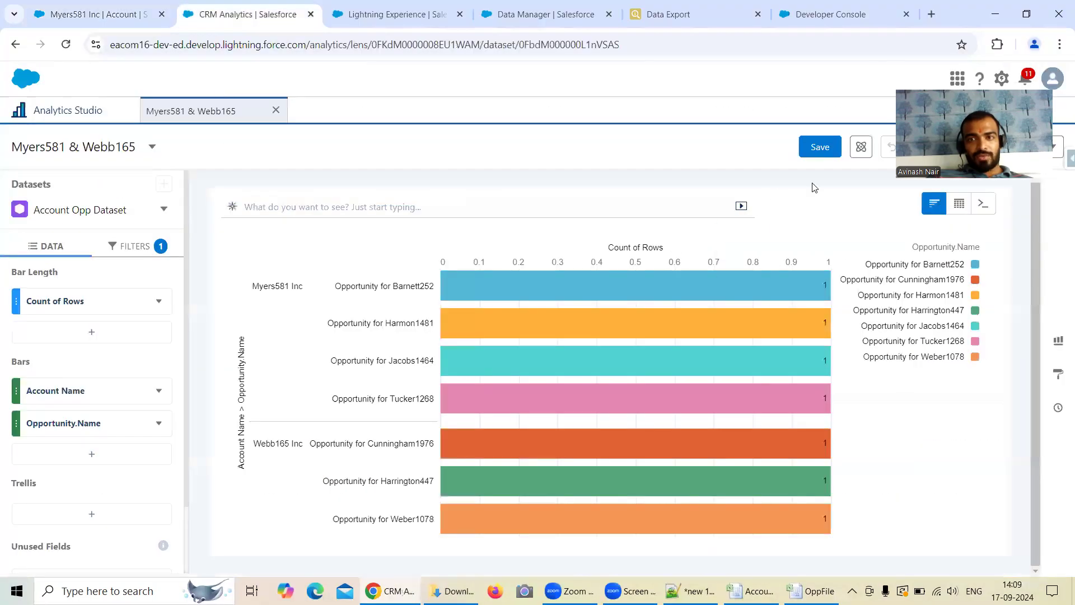
{"action": "left_click", "coordinate": [68, 115]}
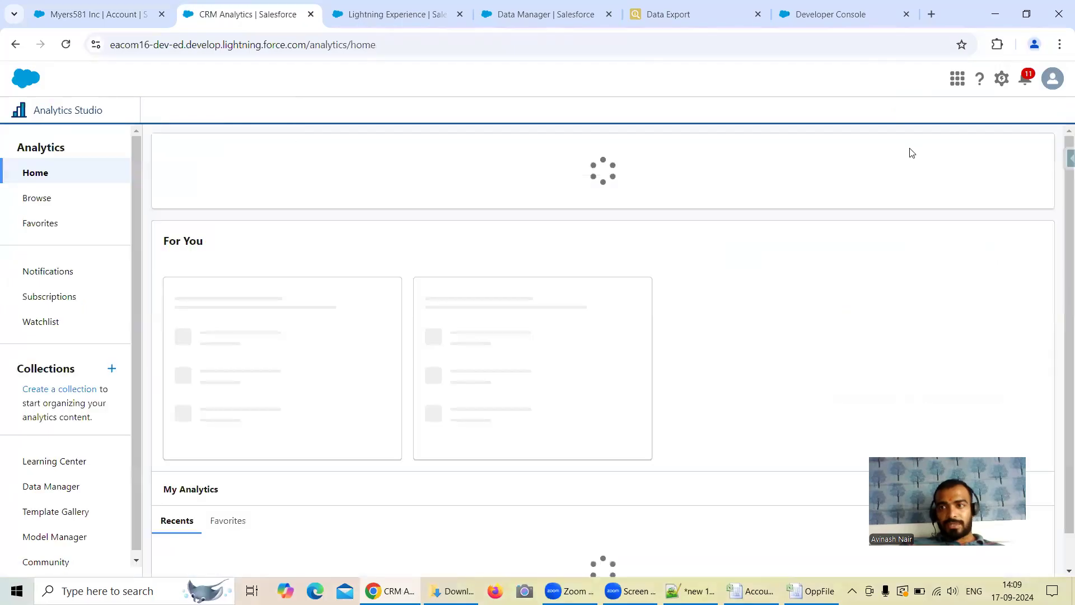
{"action": "left_click", "coordinate": [1013, 159]}
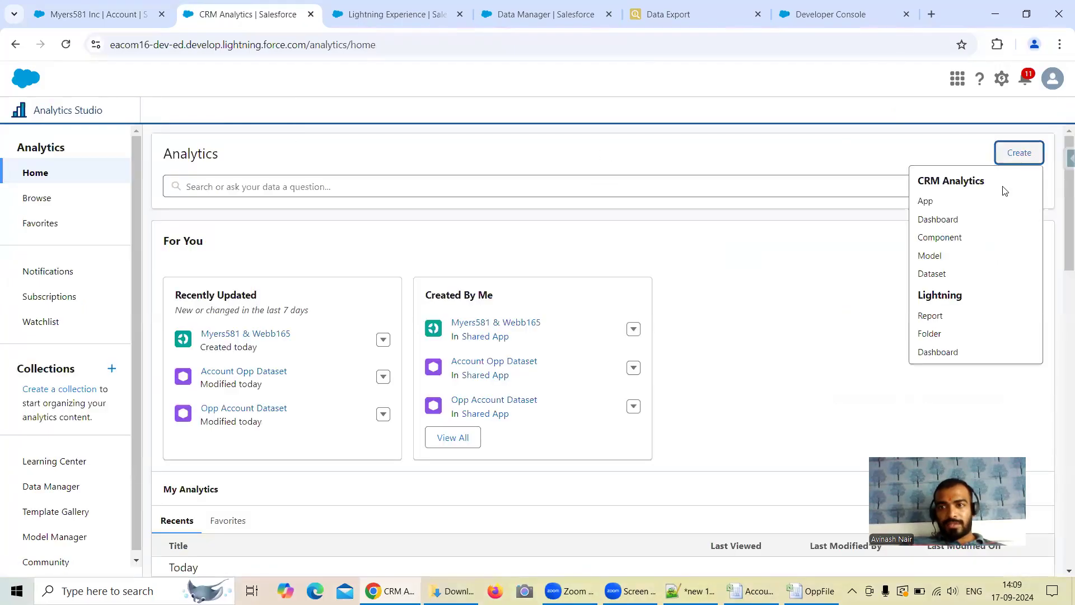
{"action": "left_click", "coordinate": [946, 274]}
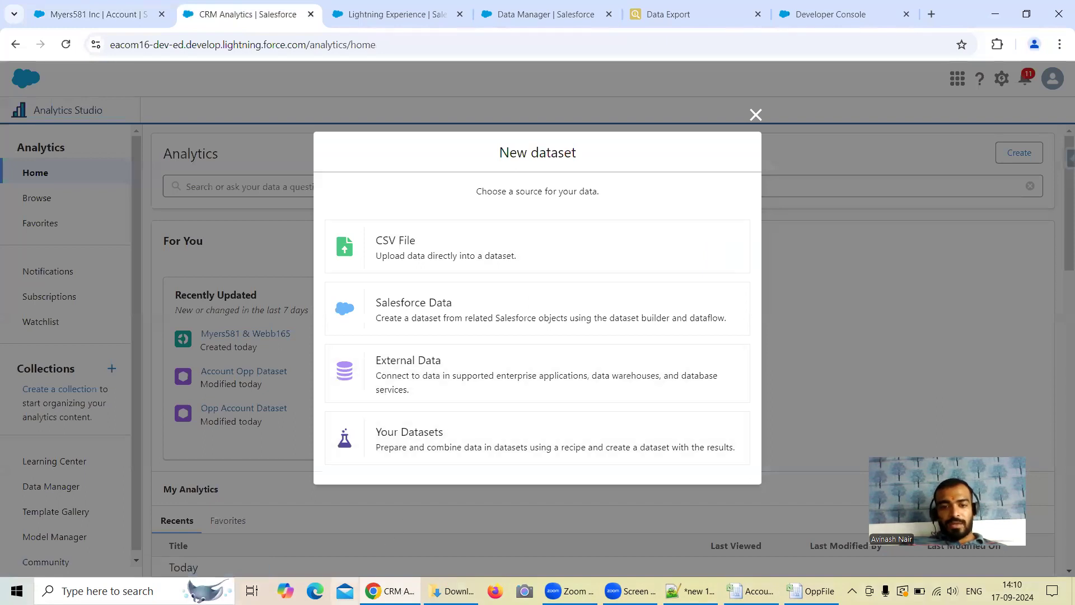
{"action": "left_click", "coordinate": [451, 590]}
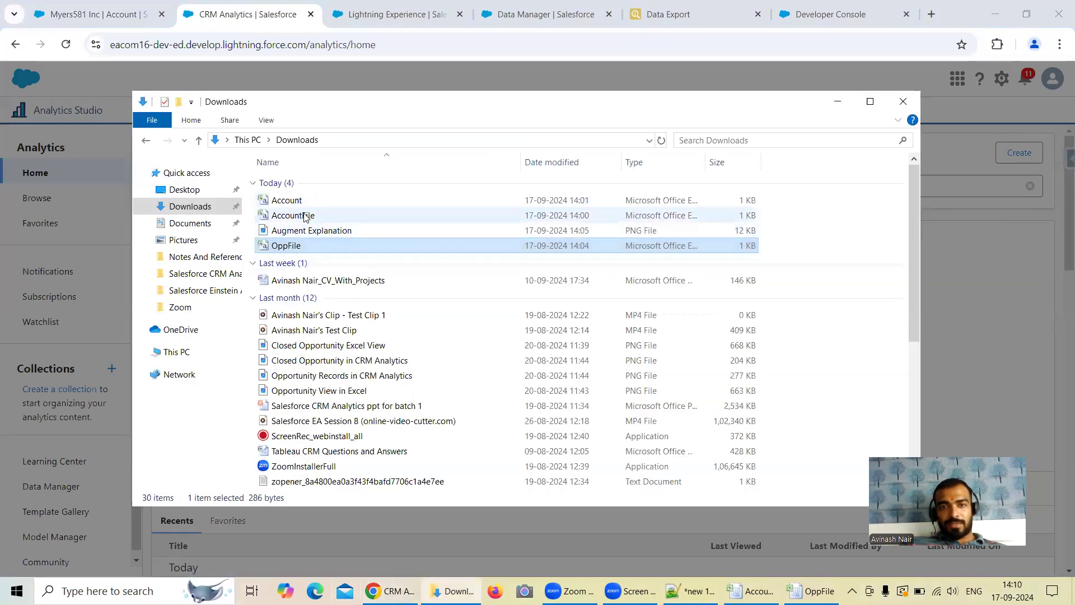
{"action": "left_click", "coordinate": [683, 219]}
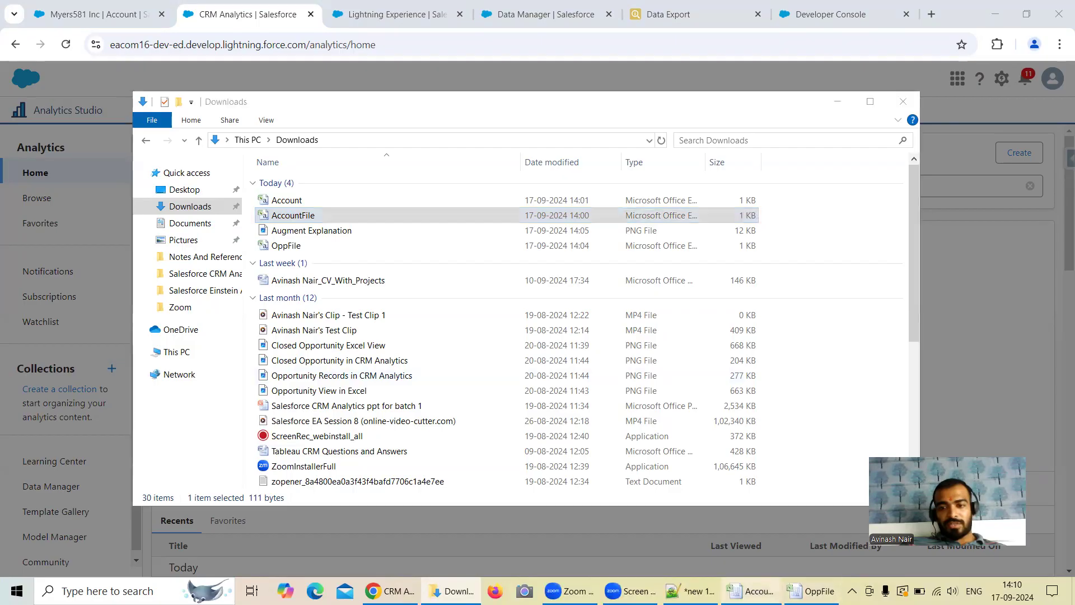
{"action": "left_click", "coordinate": [750, 590]}
{"action": "left_click", "coordinate": [41, 9]}
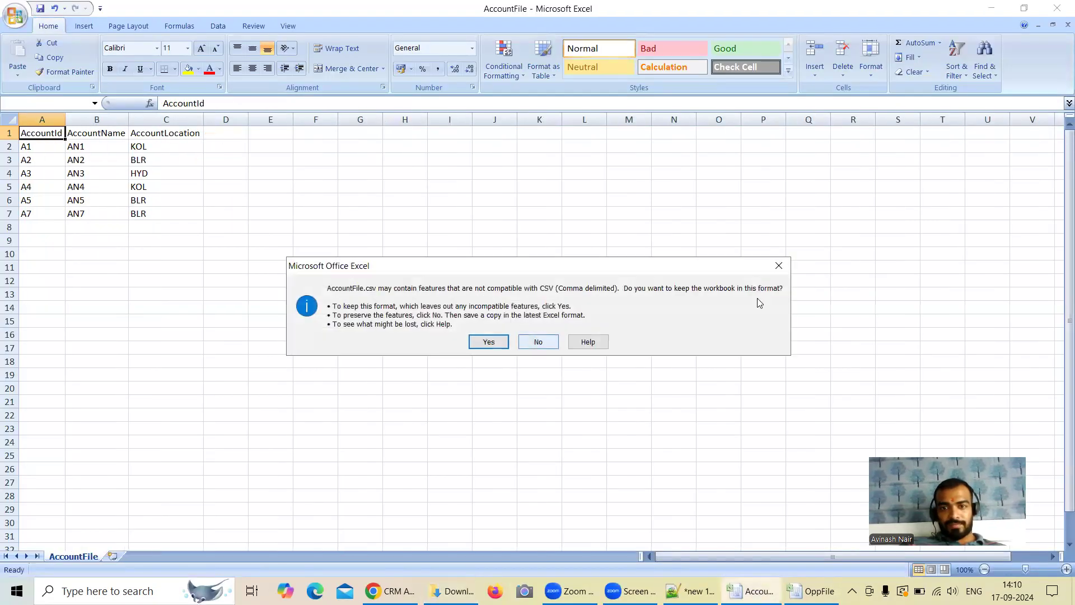
{"action": "left_click", "coordinate": [778, 265]}
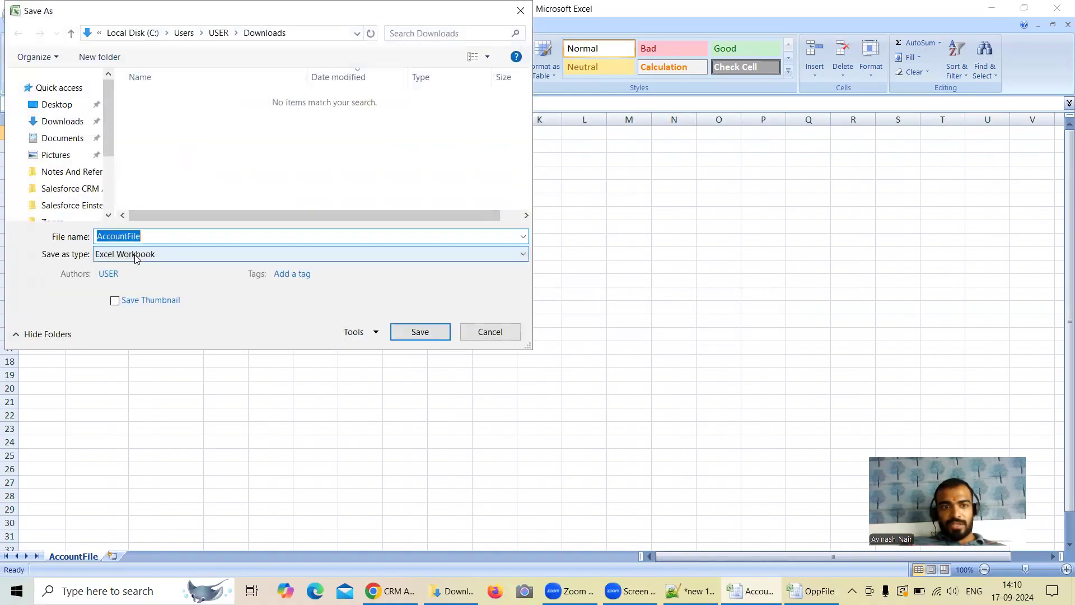
{"action": "left_click", "coordinate": [136, 255]}
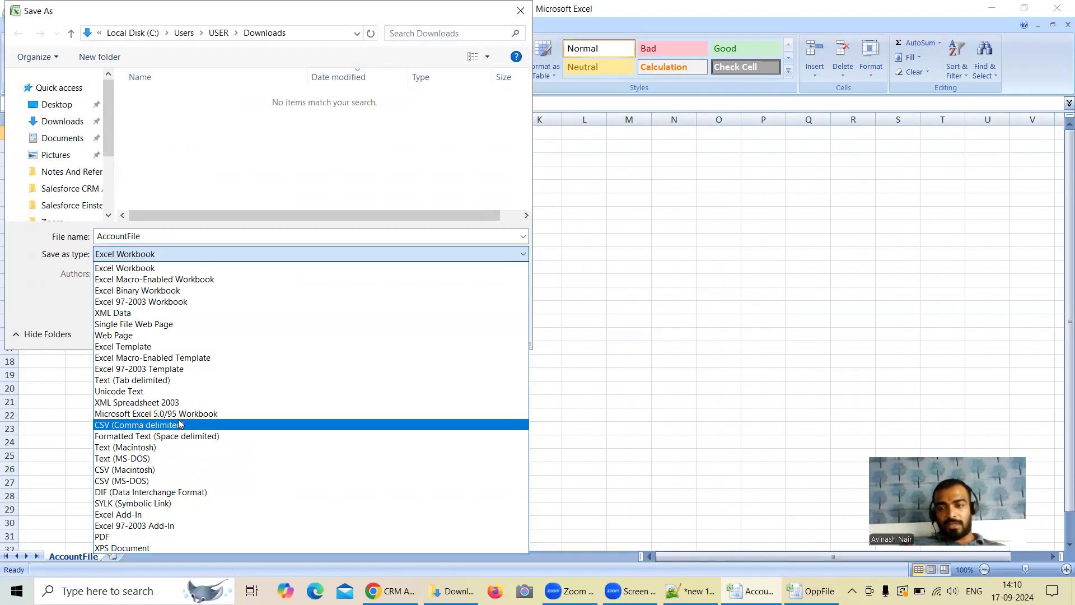
{"action": "left_click", "coordinate": [149, 12]}
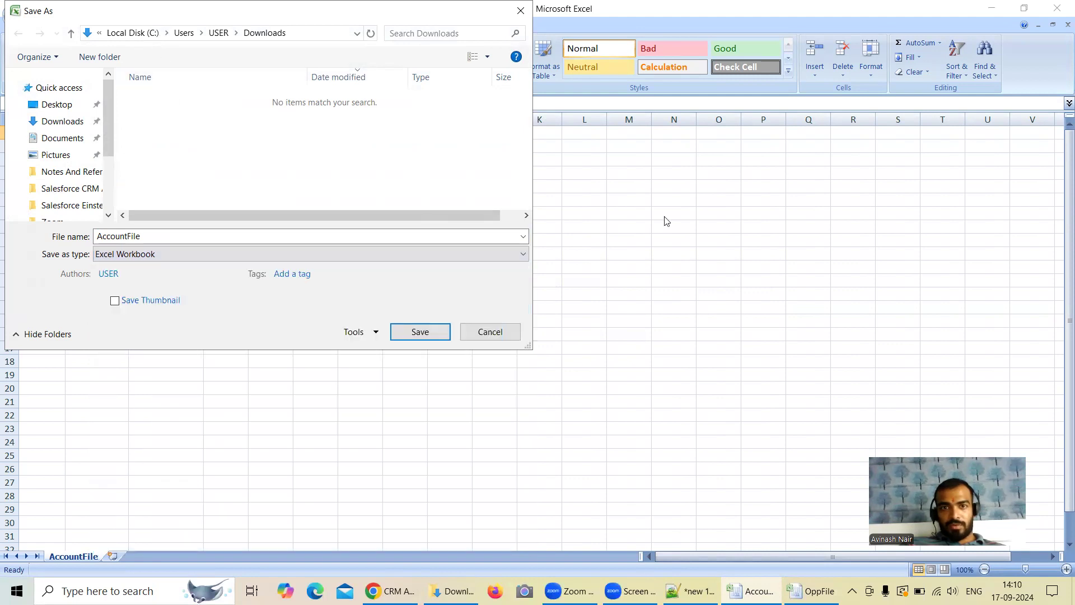
{"action": "left_click", "coordinate": [492, 332]}
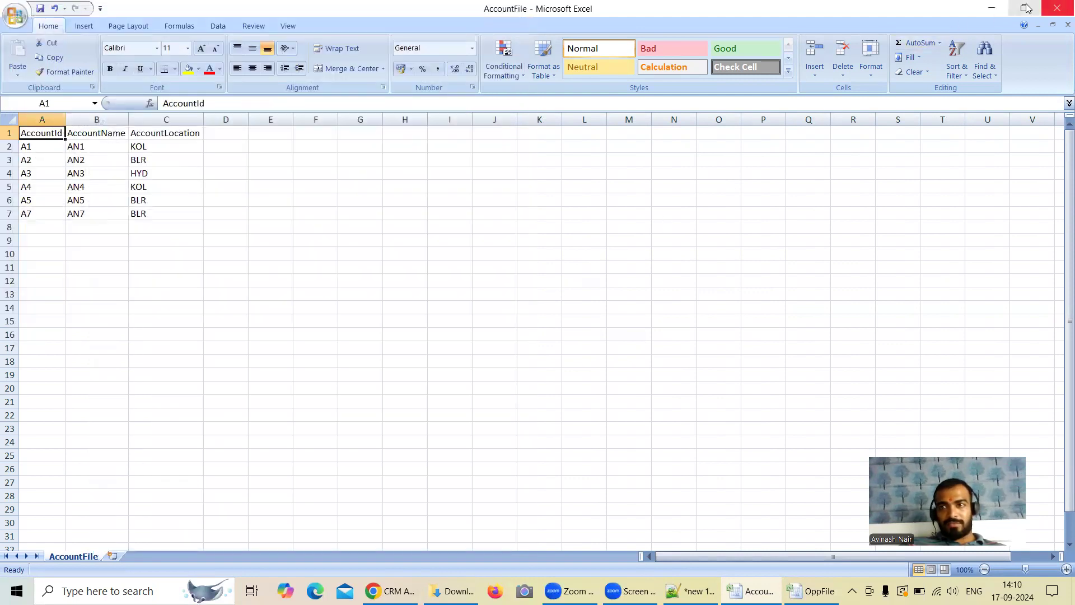
{"action": "left_click", "coordinate": [1056, 8]}
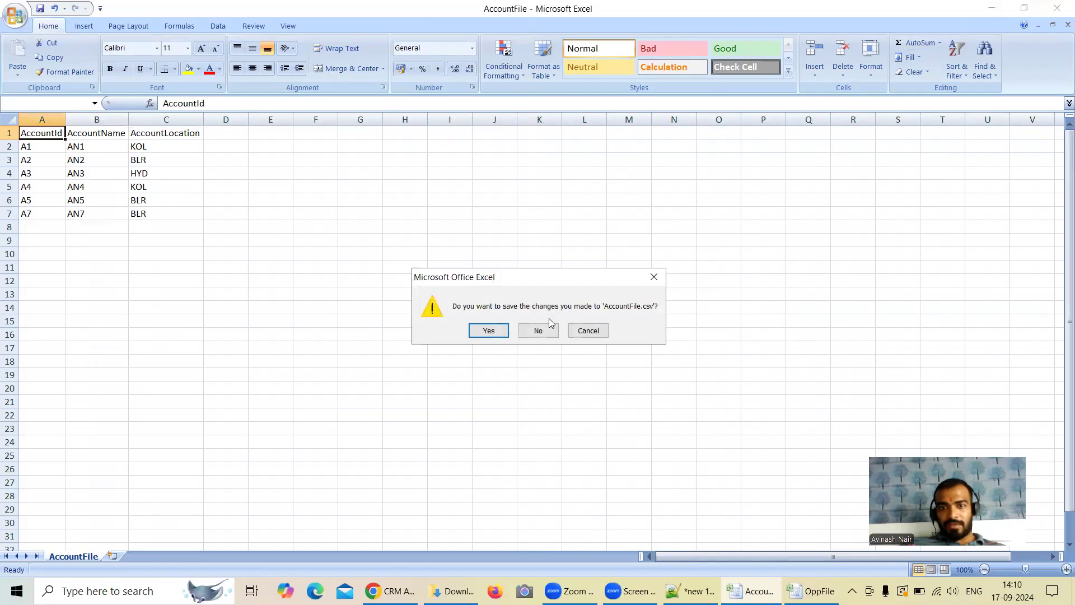
{"action": "left_click", "coordinate": [654, 277]}
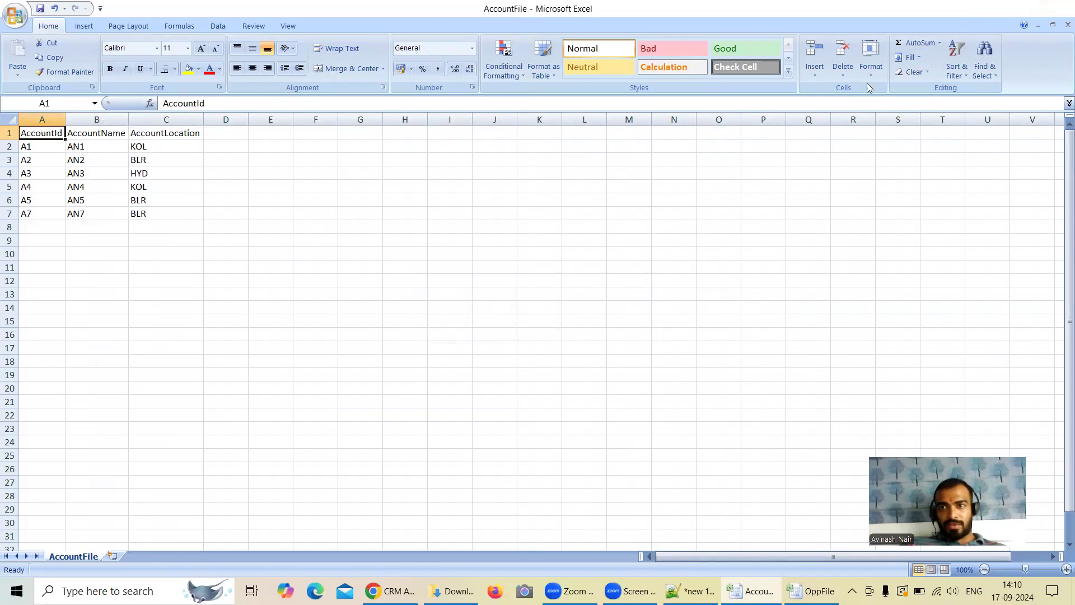
{"action": "left_click", "coordinate": [990, 9]}
{"action": "left_click", "coordinate": [825, 110]}
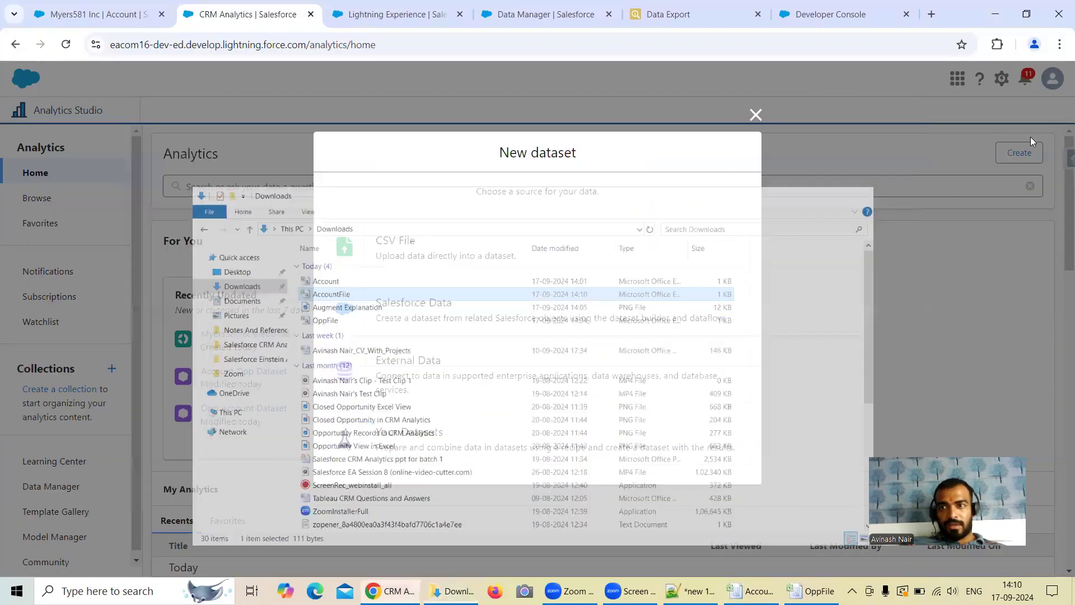
Step: Choose a CSV file as the dataset source and select AccountFile.csv from Downloads for upload
{"action": "left_click", "coordinate": [352, 252]}
{"action": "left_click", "coordinate": [514, 355]}
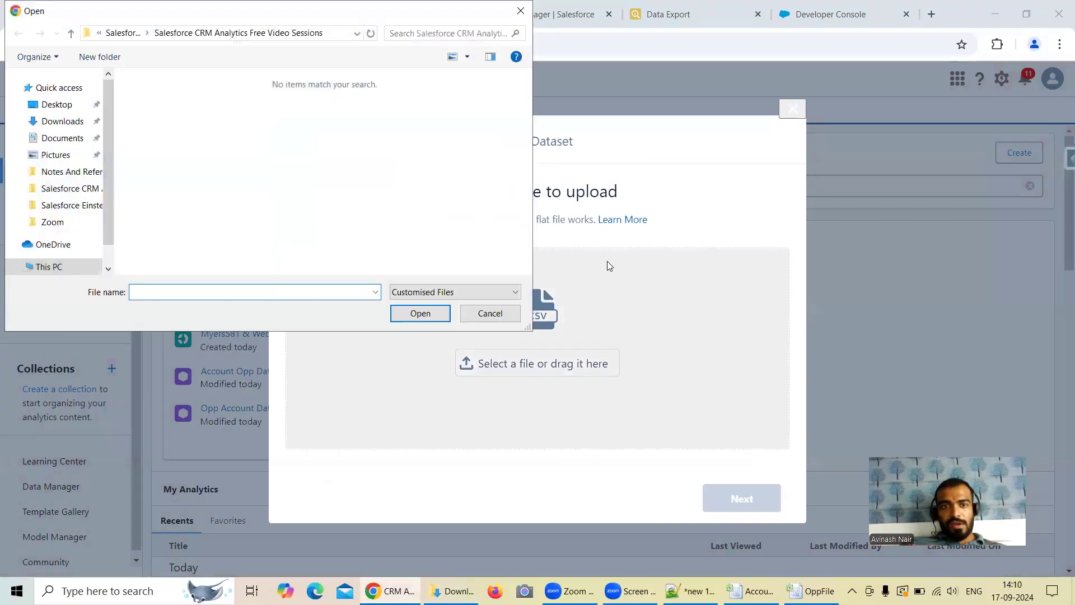
{"action": "left_click", "coordinate": [70, 121]}
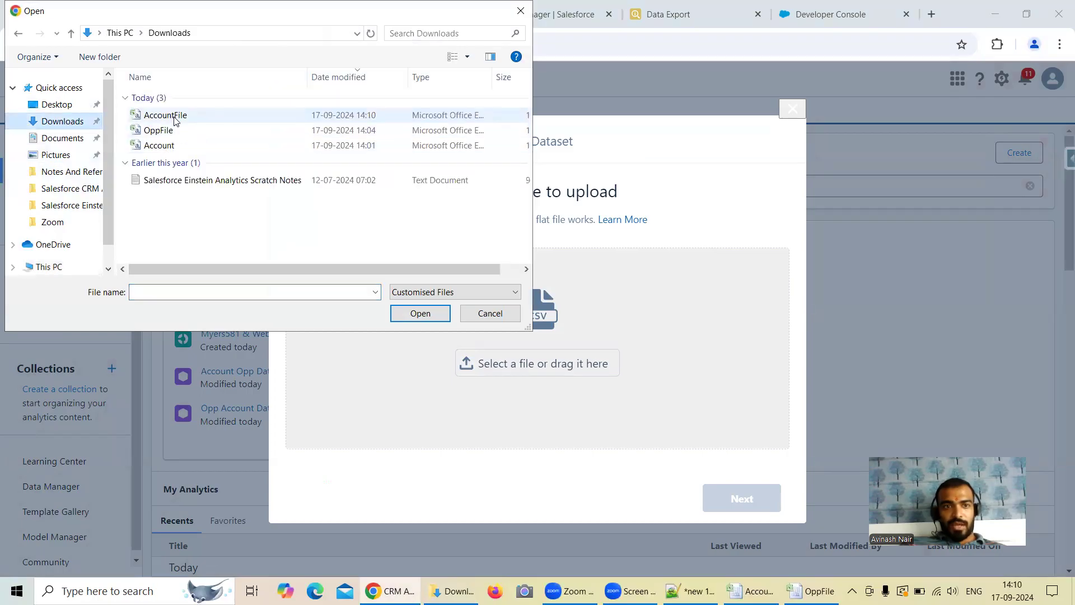
{"action": "double_click", "coordinate": [175, 119]}
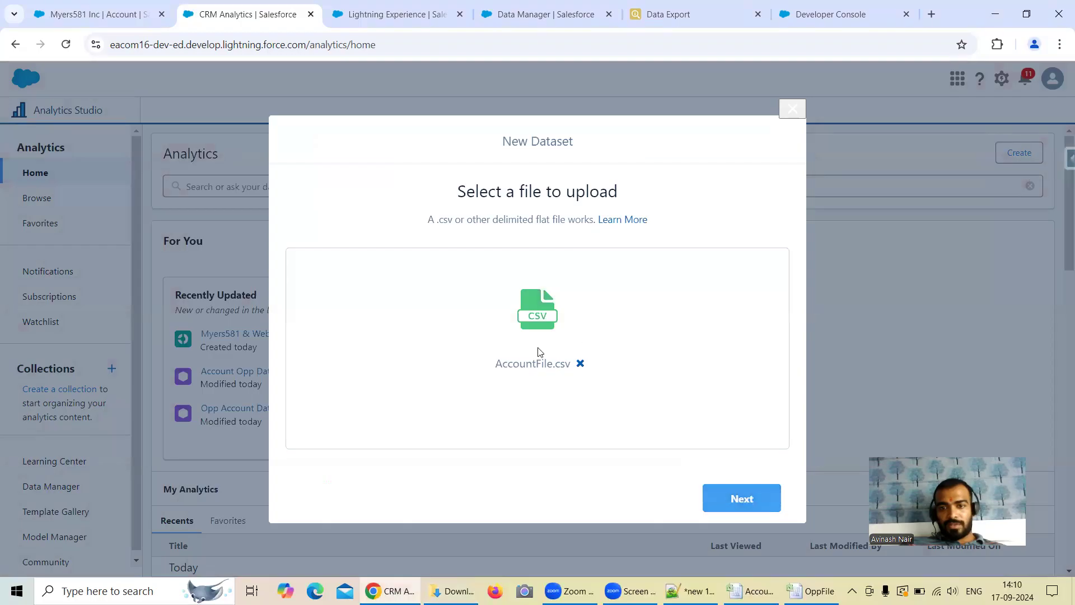
{"action": "left_click", "coordinate": [750, 500]}
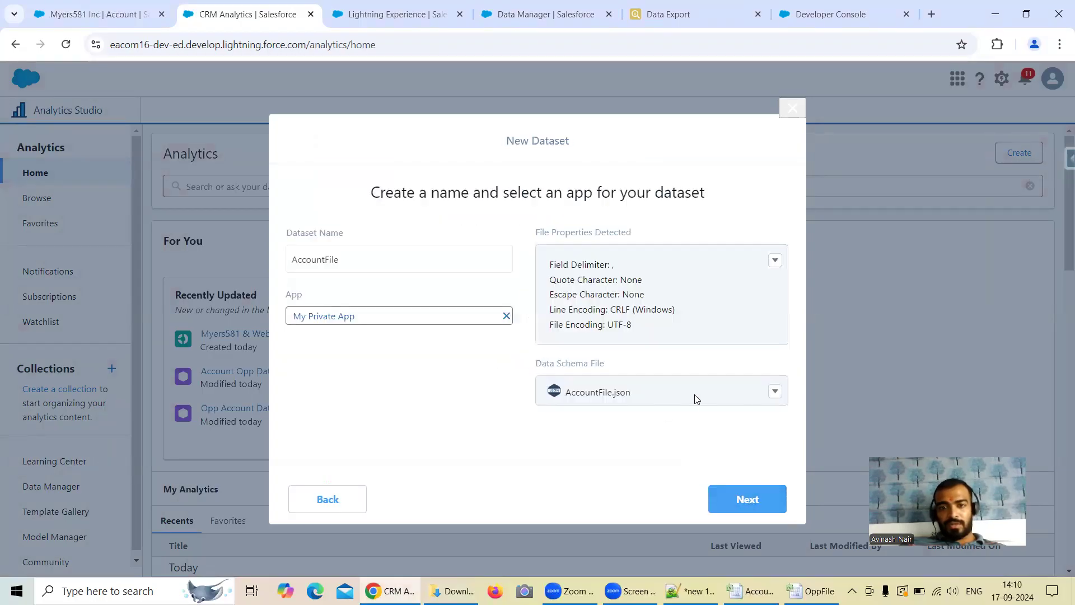
Step: Assign the AccountFile dataset to Shared App and upload the file with its detected field attributes
{"action": "left_click", "coordinate": [506, 316]}
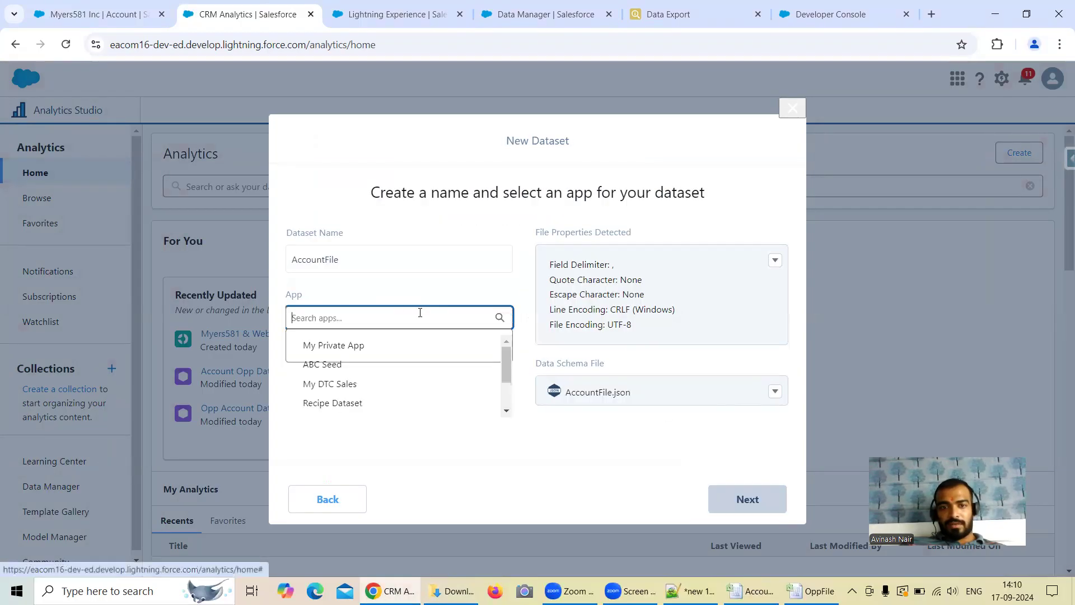
{"action": "scroll", "coordinate": [384, 389], "scroll_direction": "down", "scroll_amount": 2}
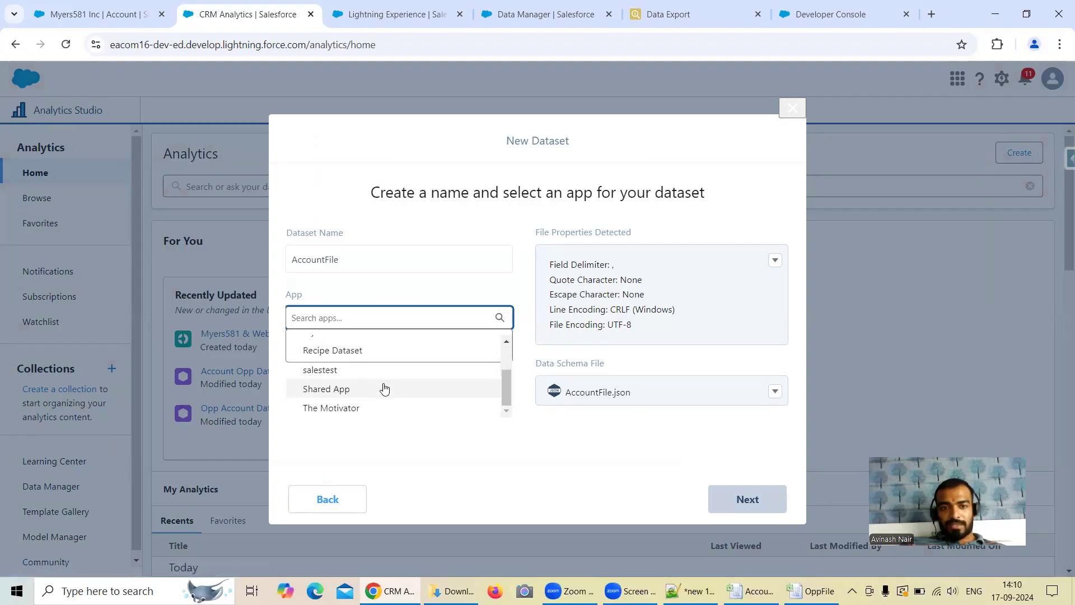
{"action": "left_click", "coordinate": [343, 387]}
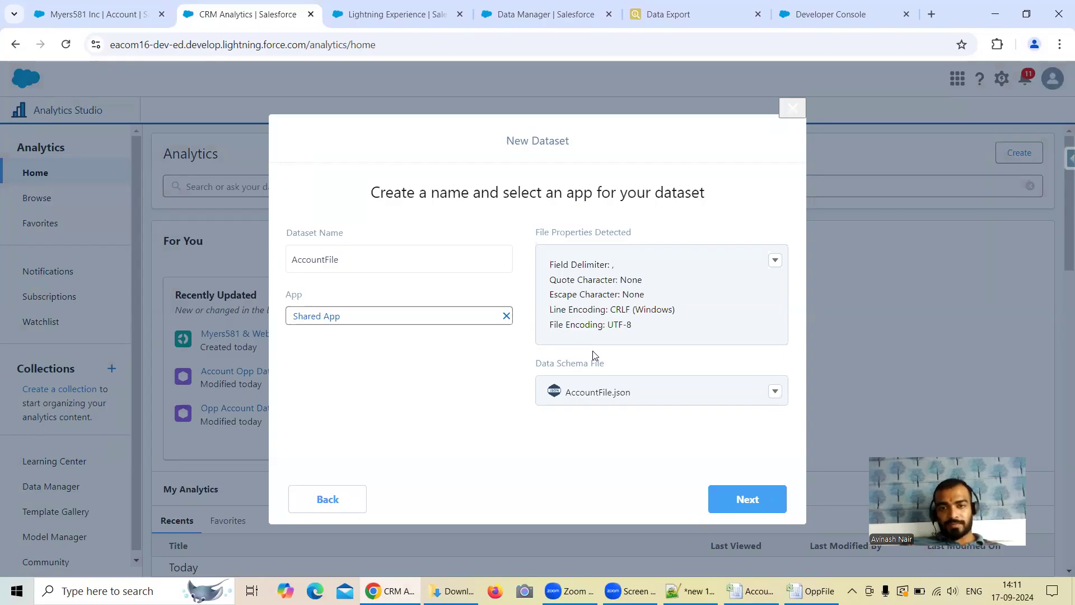
{"action": "left_click", "coordinate": [740, 500]}
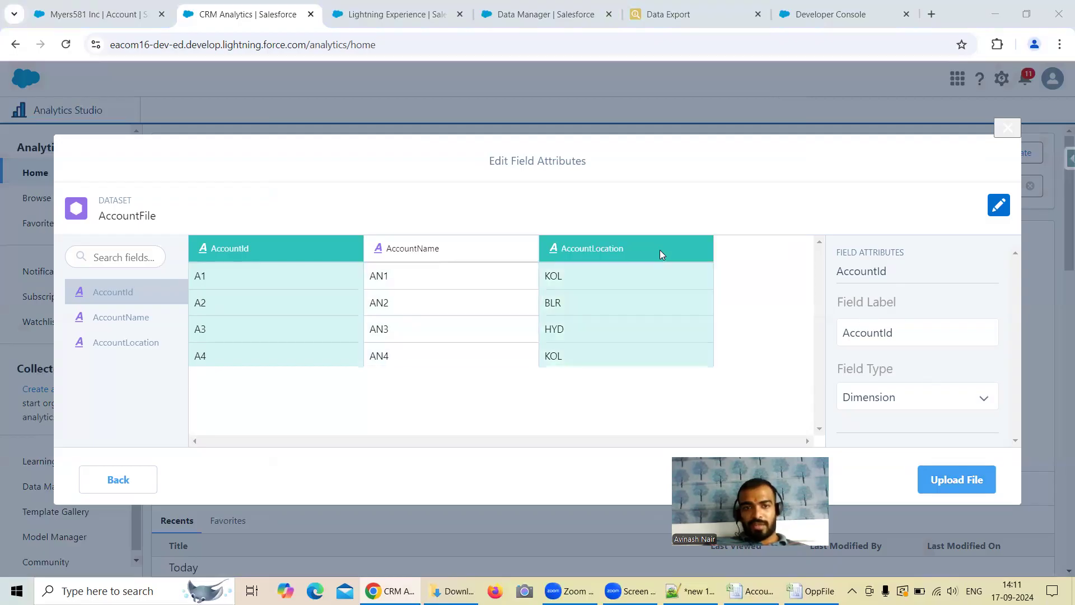
{"action": "left_click", "coordinate": [964, 483]}
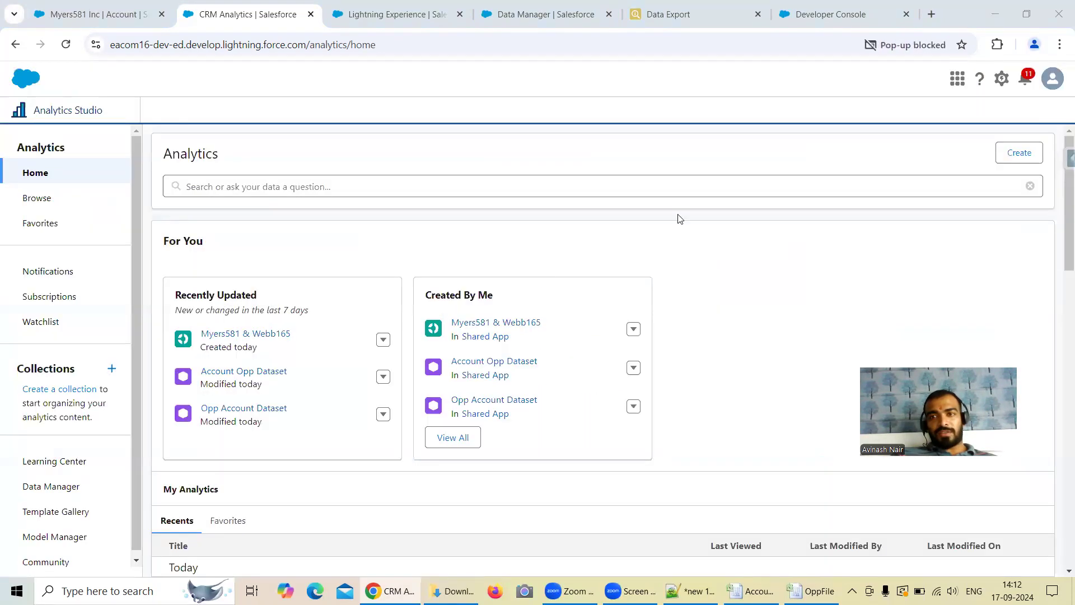
Step: Allow blocked pop-ups for the Analytics Studio site in the browser
{"action": "left_click", "coordinate": [939, 45]}
{"action": "left_click", "coordinate": [774, 120]}
{"action": "left_click", "coordinate": [929, 197]}
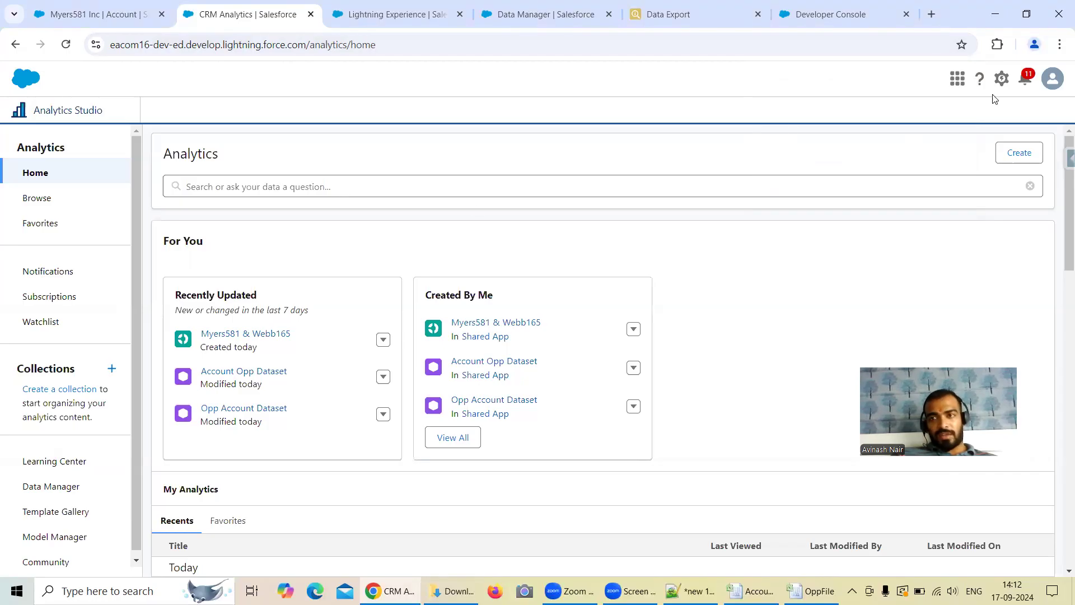
Step: Start a new dataset from a CSV file and choose OppFile from Downloads as its source
{"action": "left_click", "coordinate": [1018, 155]}
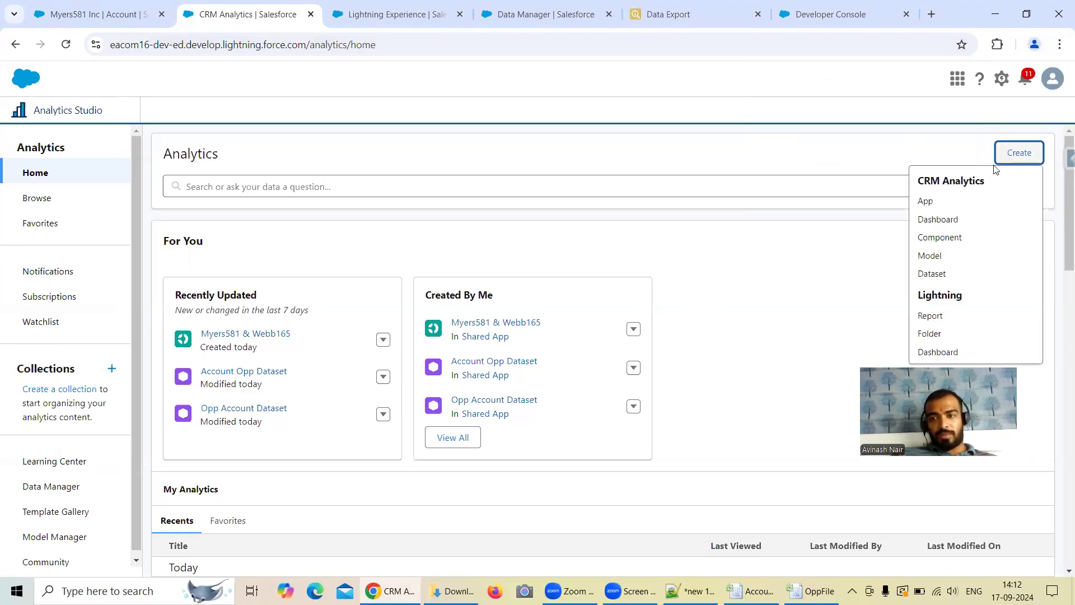
{"action": "left_click", "coordinate": [932, 275]}
{"action": "left_click", "coordinate": [426, 222]}
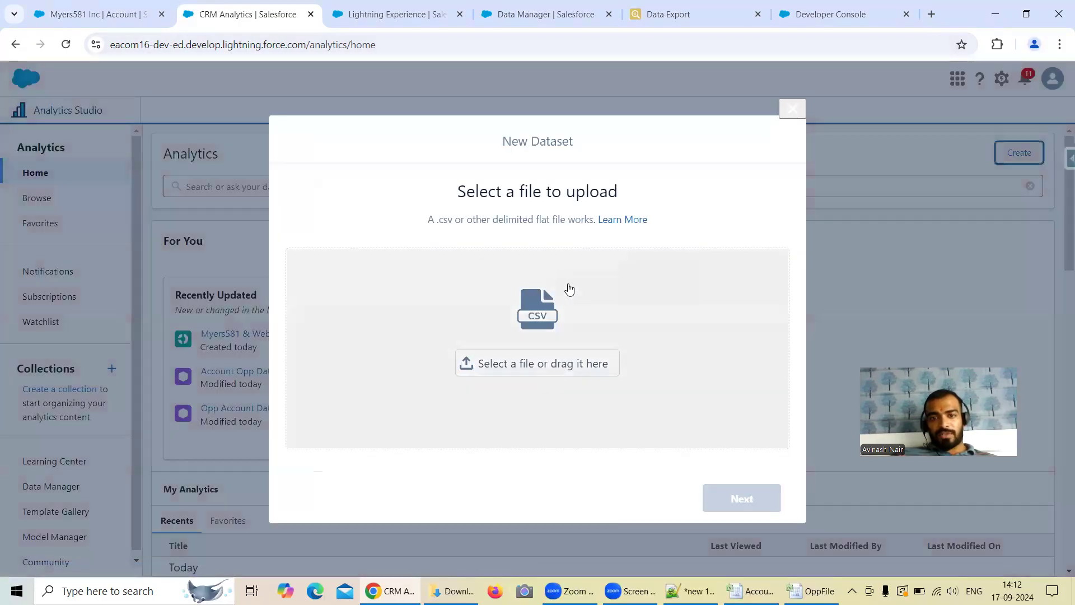
{"action": "left_click", "coordinate": [582, 359]}
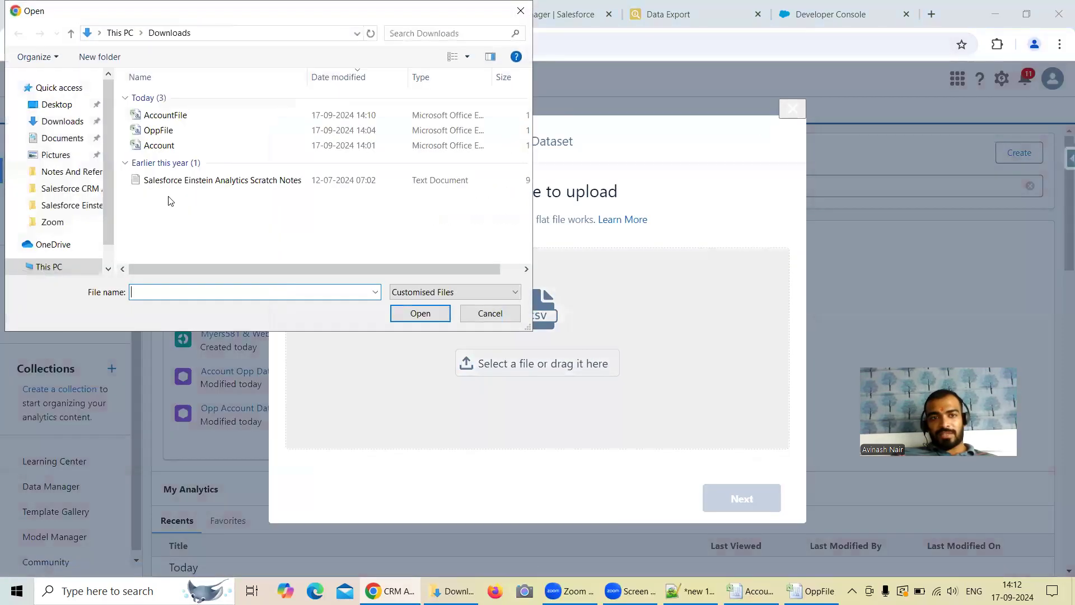
{"action": "double_click", "coordinate": [162, 131]}
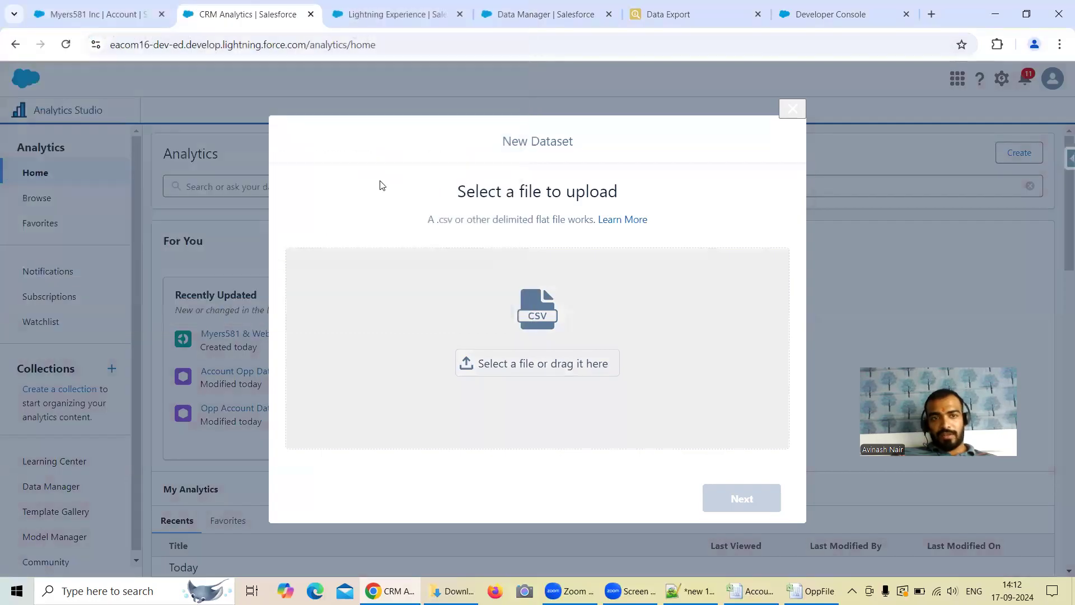
{"action": "left_click", "coordinate": [744, 508]}
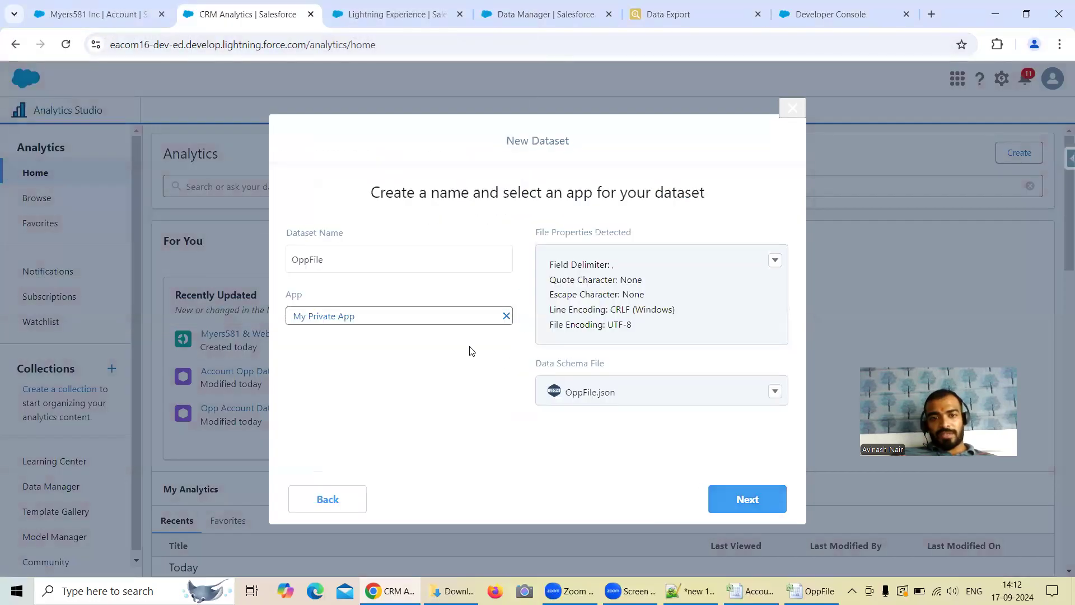
Step: Assign the OppFile dataset to Shared App, review its field columns and upload the file with the detected attributes
{"action": "left_click", "coordinate": [506, 316]}
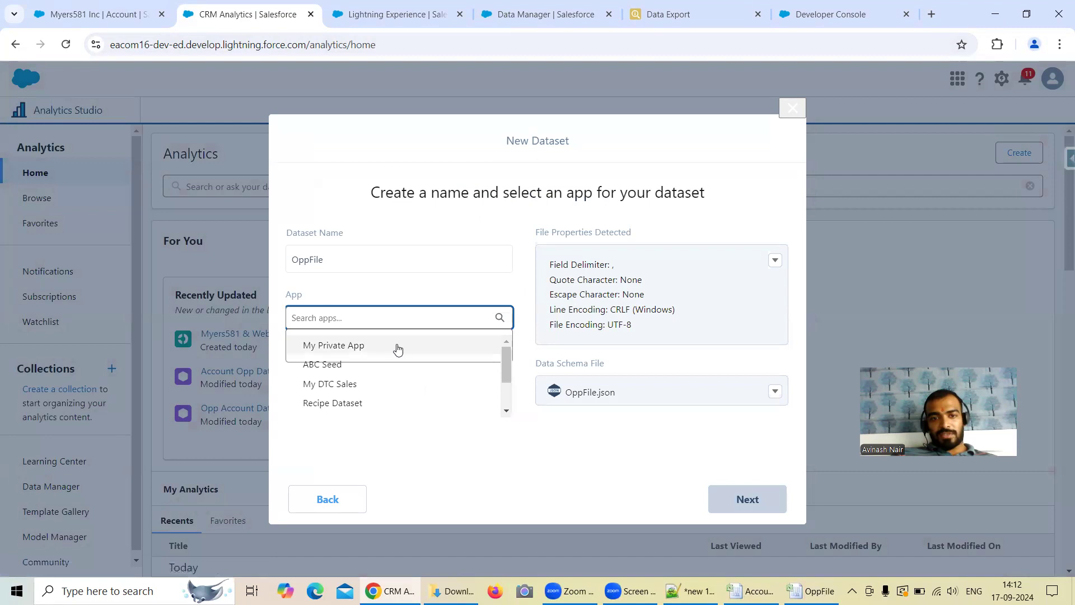
{"action": "scroll", "coordinate": [375, 367], "scroll_direction": "down", "scroll_amount": 1}
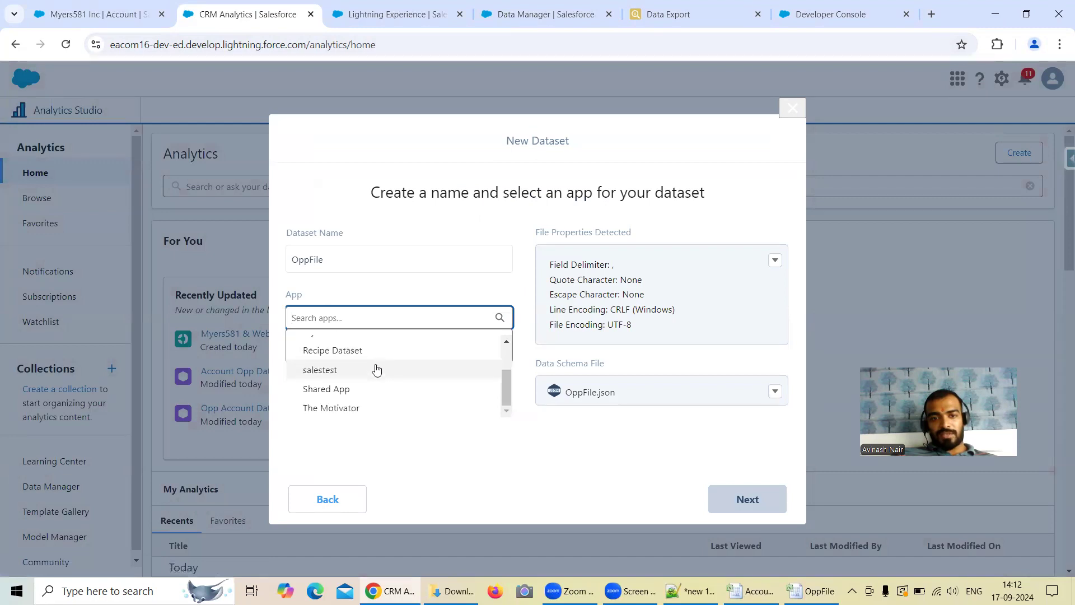
{"action": "left_click", "coordinate": [347, 390]}
{"action": "left_click", "coordinate": [744, 500]}
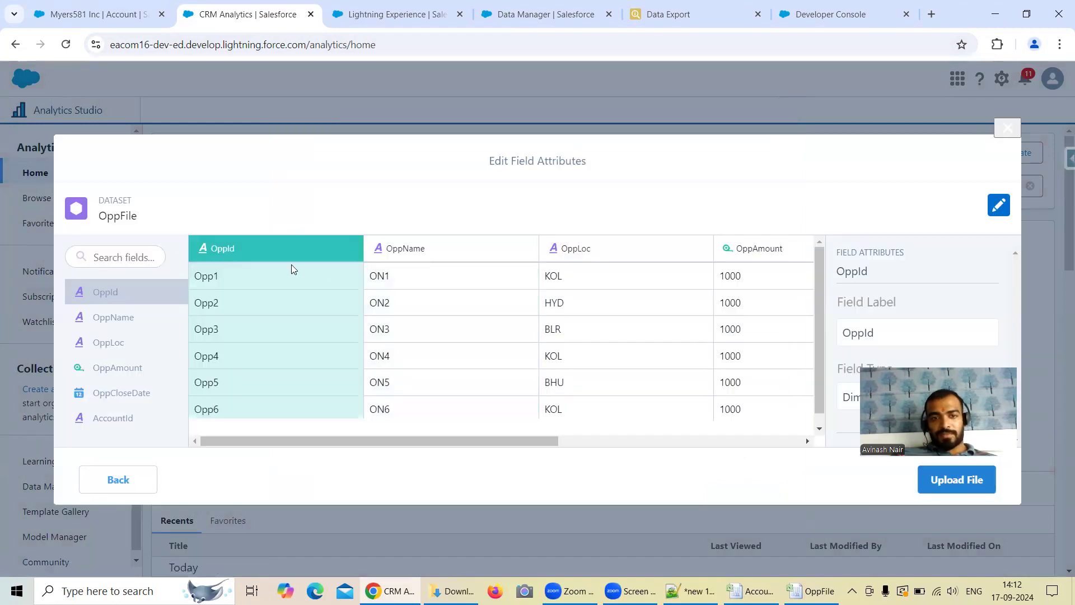
{"action": "left_click_drag", "start_coordinate": [478, 442], "coordinate": [579, 443]}
{"action": "left_click", "coordinate": [567, 309]}
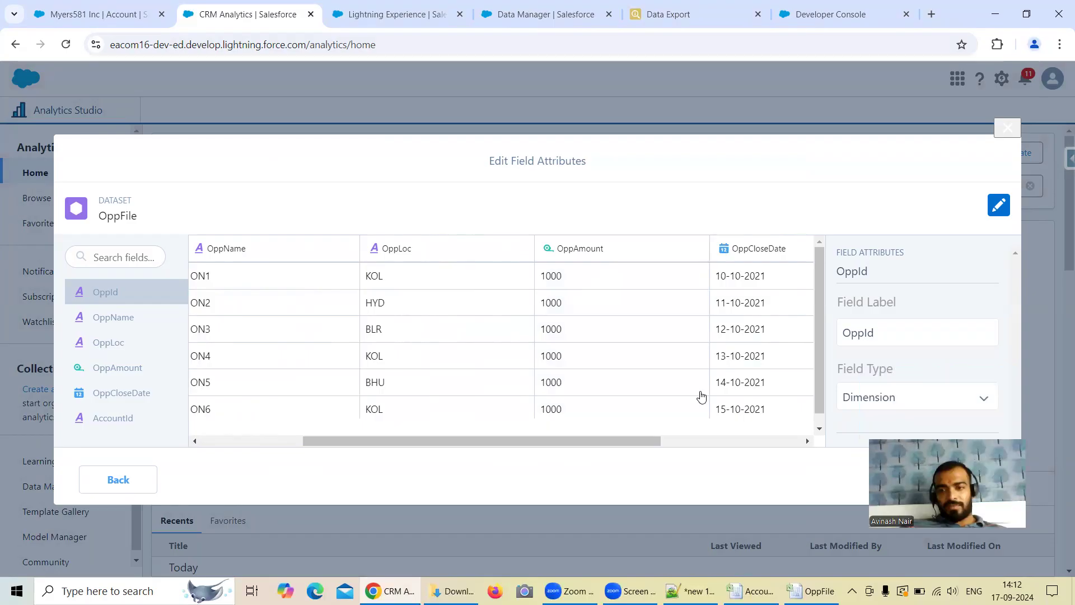
{"action": "left_click_drag", "start_coordinate": [650, 440], "coordinate": [548, 442]}
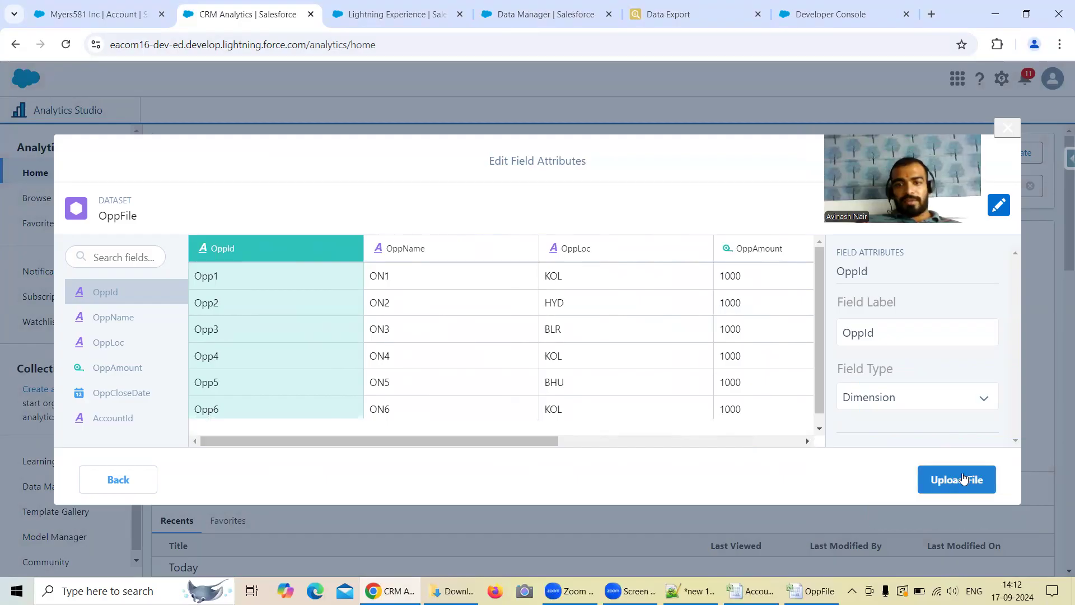
{"action": "left_click", "coordinate": [963, 480]}
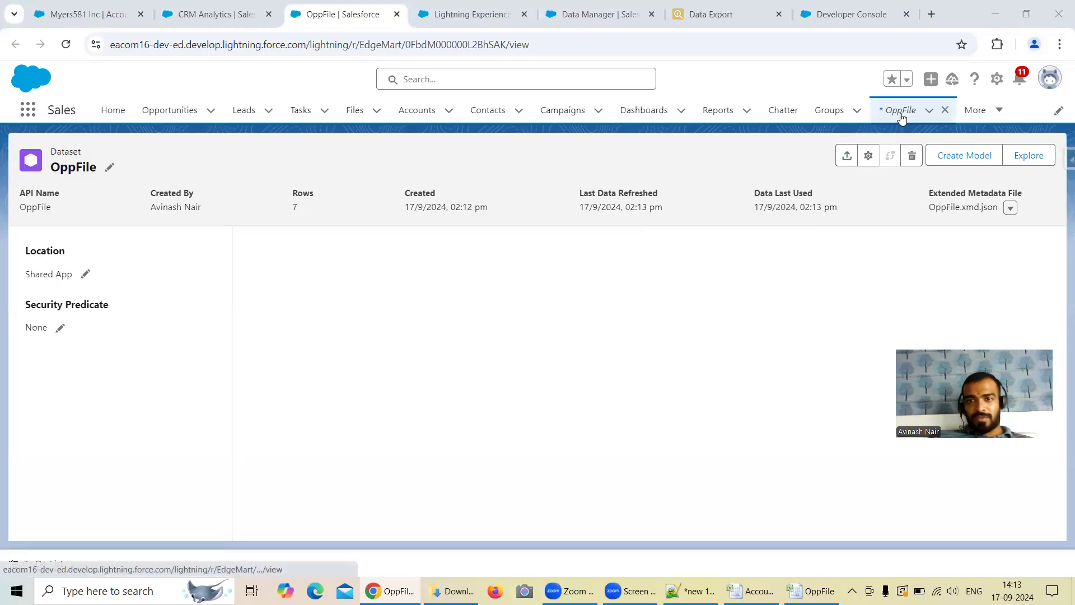
Step: Switch to the Free Session 5 dataflow in Data Manager and close the open Augment_Account_Opp node settings
{"action": "left_click", "coordinate": [485, 17]}
{"action": "left_click", "coordinate": [626, 11]}
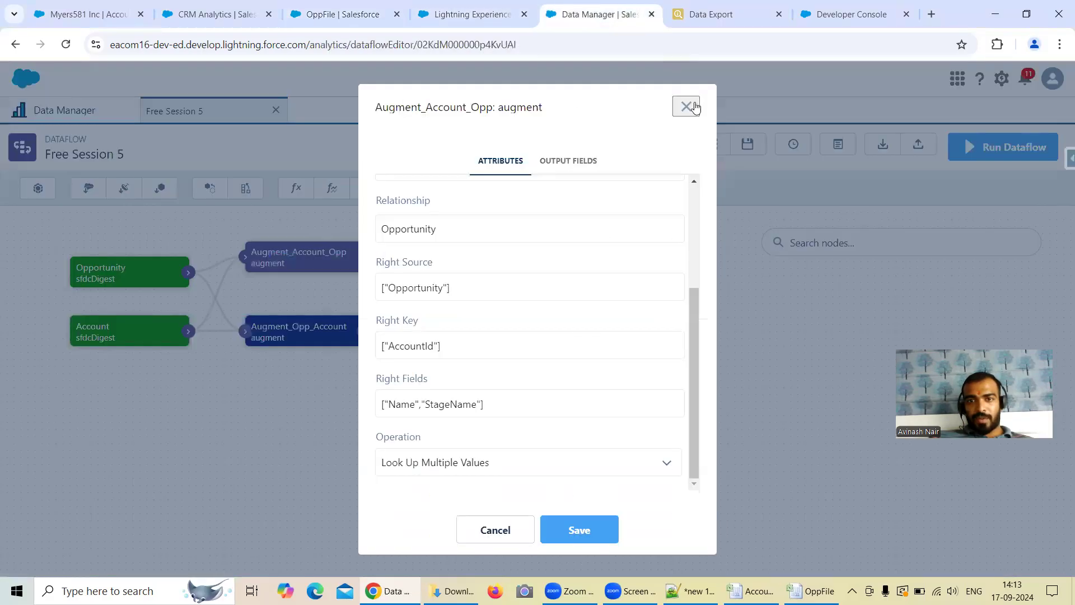
{"action": "left_click", "coordinate": [687, 106]}
{"action": "left_click", "coordinate": [276, 112]}
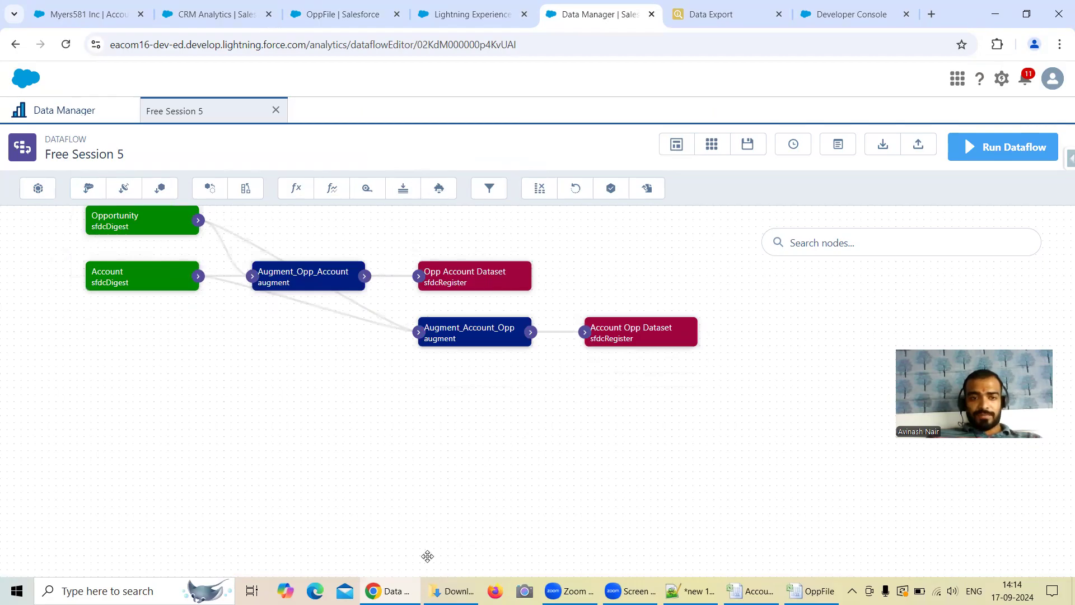
Step: Add an edgemart node named AccountFile that uses the AccountFile dataset from SharedApp
{"action": "left_click", "coordinate": [160, 190]}
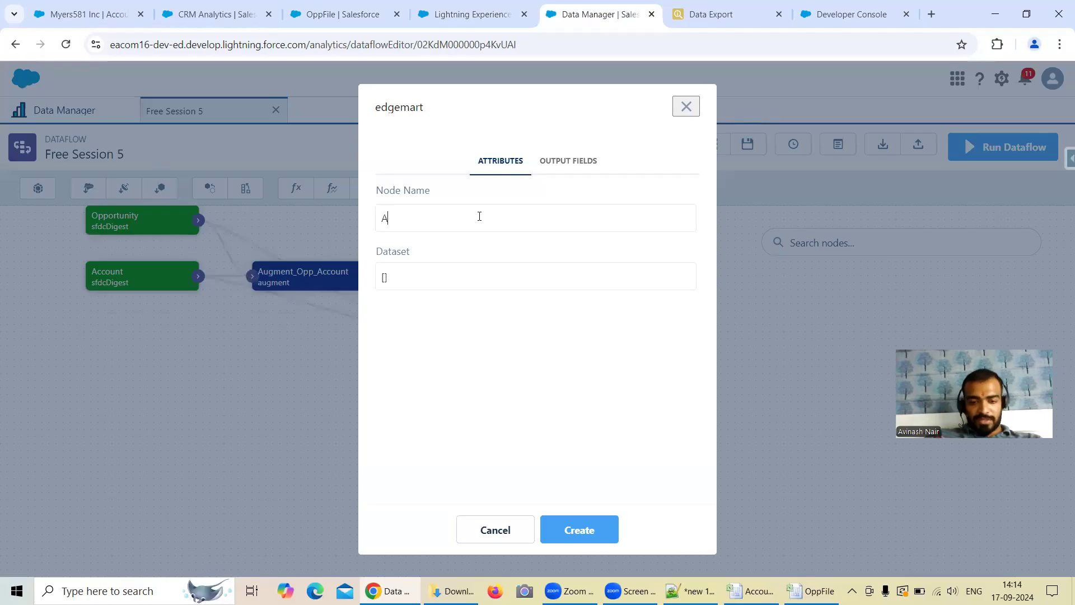
{"action": "type", "text": "Account"}
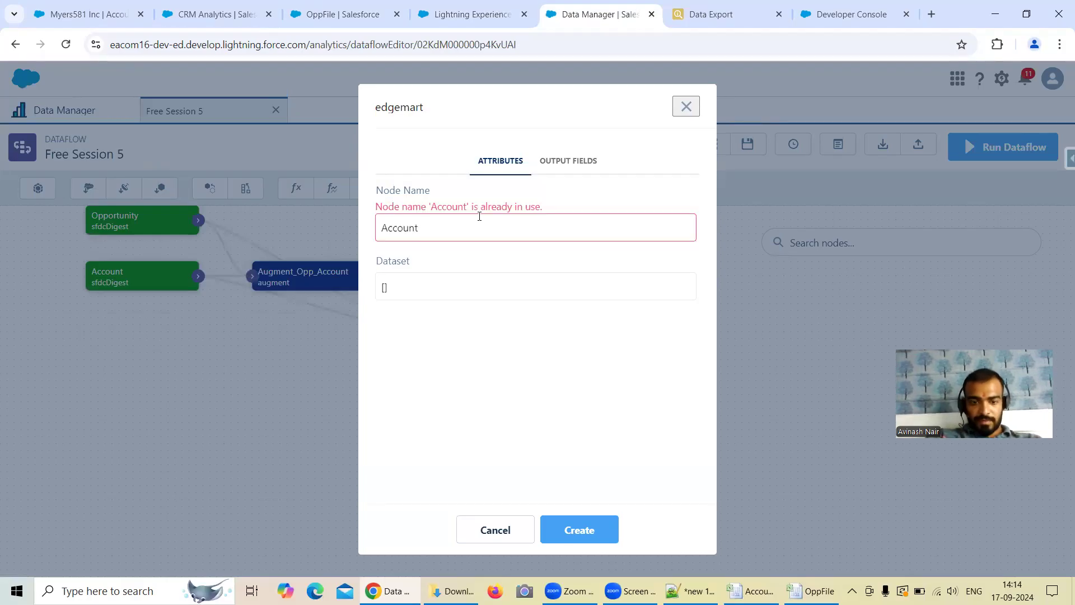
{"action": "type", "text": "File"}
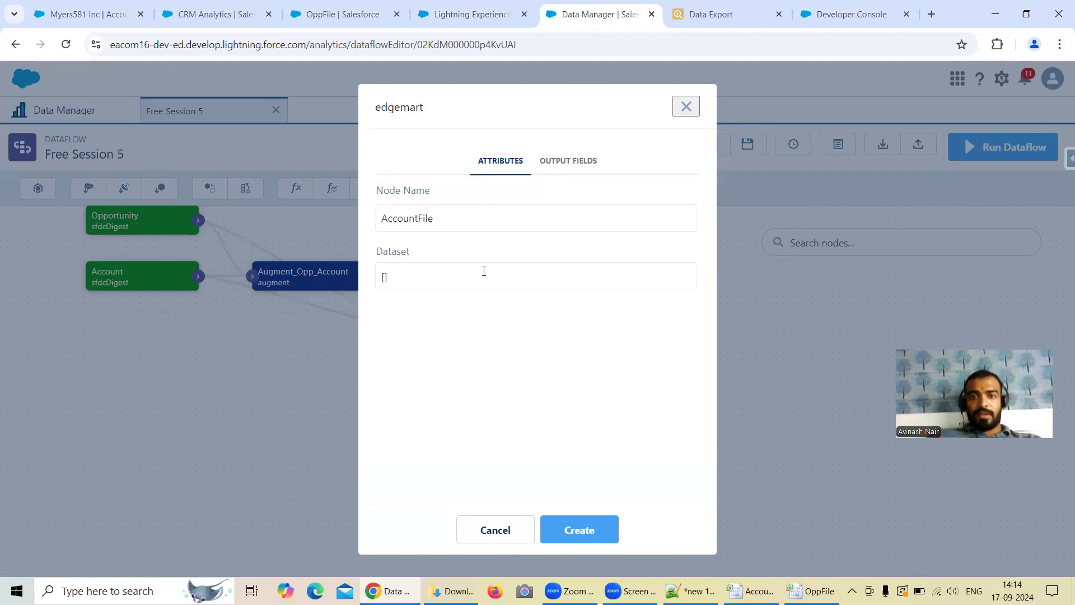
{"action": "left_click", "coordinate": [488, 275]}
{"action": "type", "text": "AccountF"}
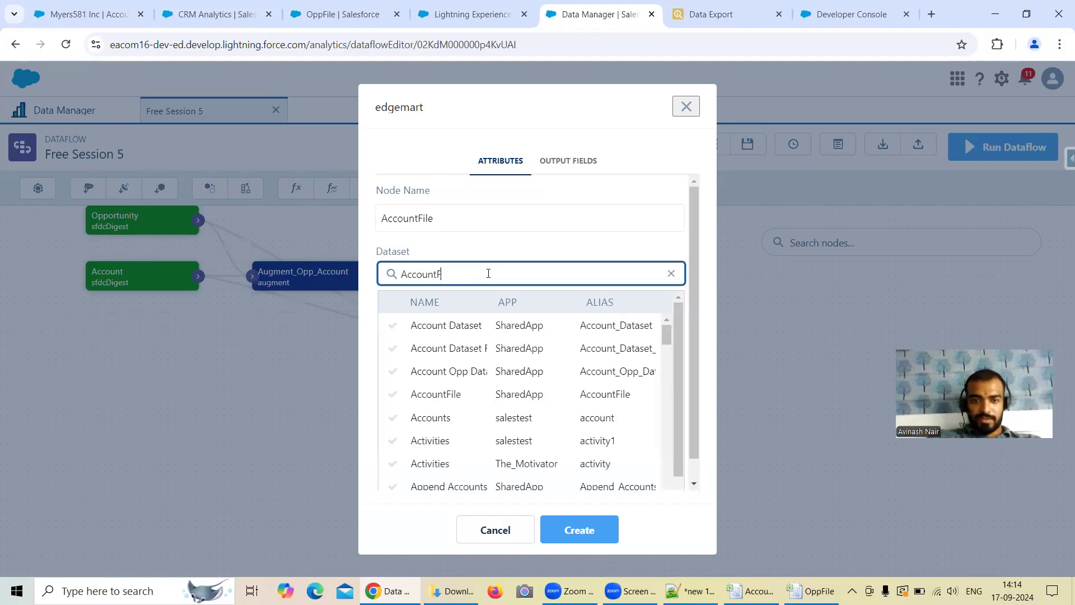
{"action": "left_click", "coordinate": [436, 325]}
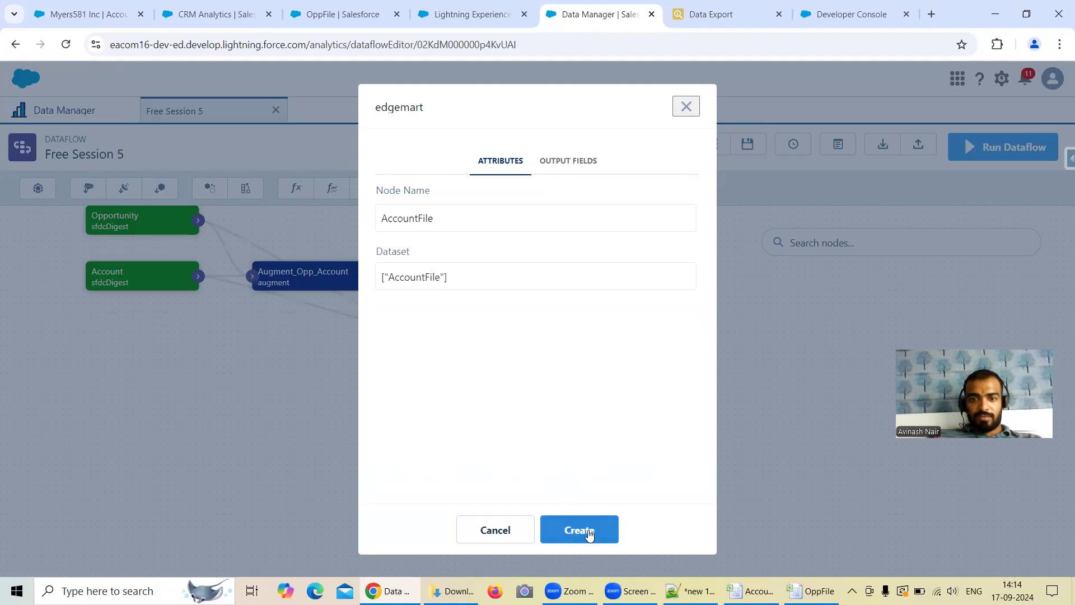
{"action": "left_click", "coordinate": [571, 528]}
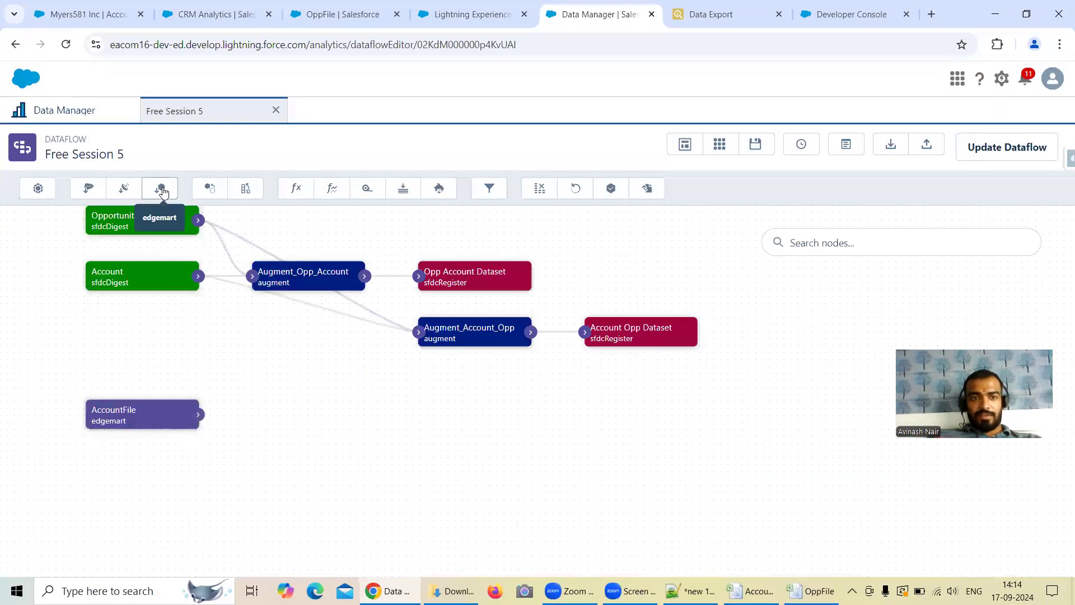
Step: Add an edgemart node named OpportunityFile that uses the OppFile dataset from SharedApp
{"action": "left_click", "coordinate": [159, 187]}
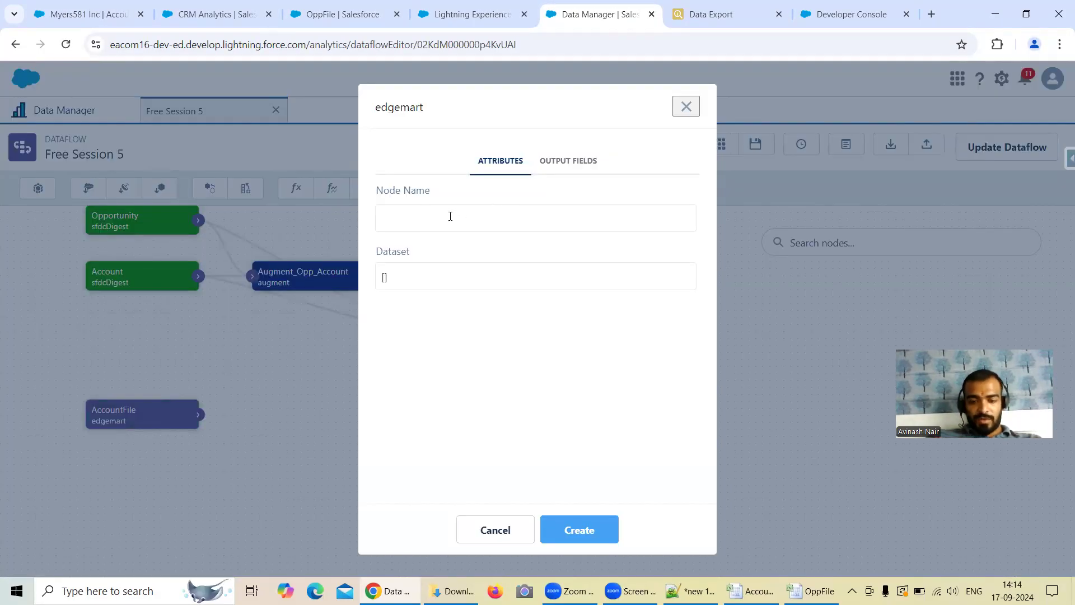
{"action": "type", "text": "OpportunityFile"}
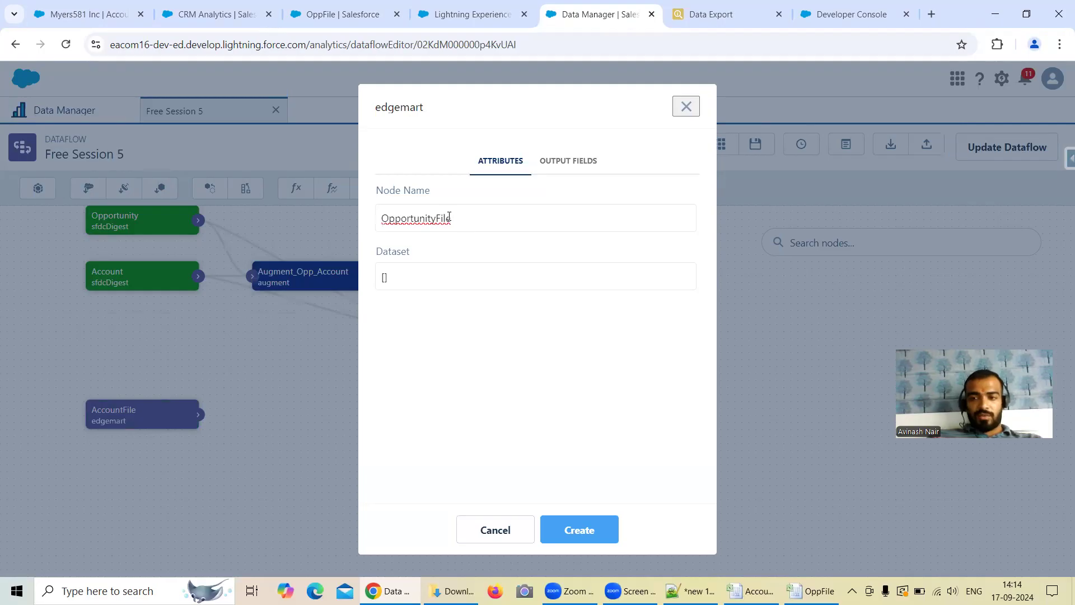
{"action": "left_click", "coordinate": [417, 285]}
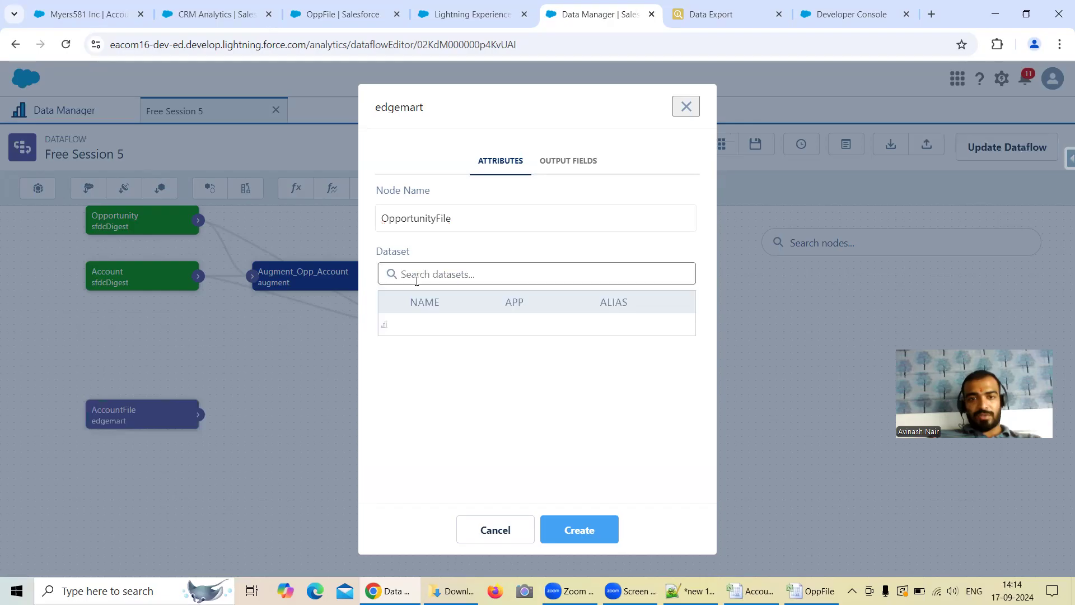
{"action": "type", "text": "OppFile"}
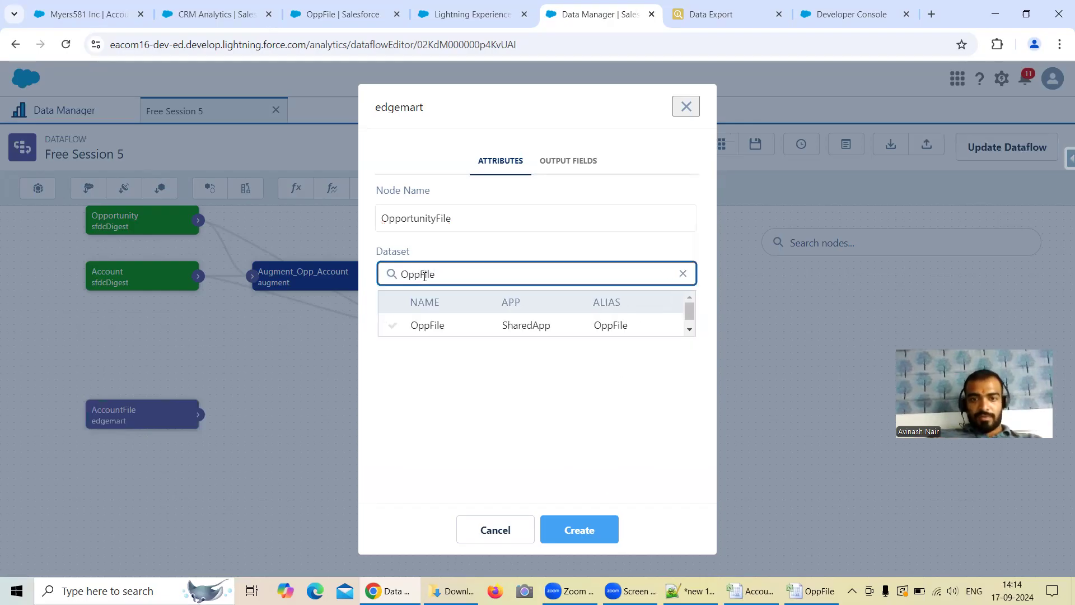
{"action": "left_click", "coordinate": [423, 325]}
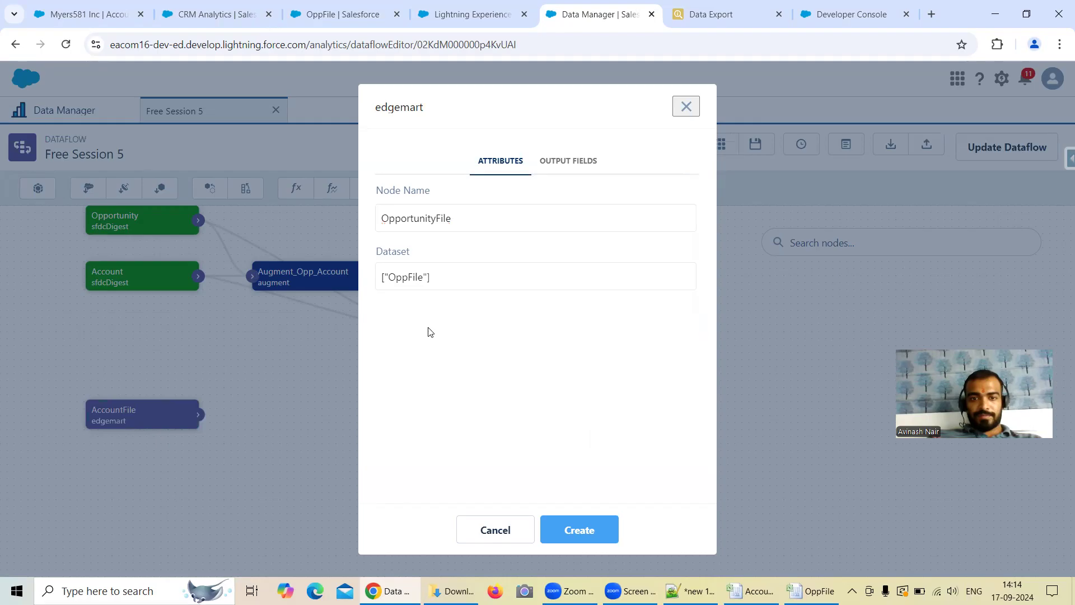
{"action": "left_click", "coordinate": [590, 532]}
Step: Start an augment node named Augment_OppFile_AccountFile with OpportunityFile as the left source and AccountId as the left key
{"action": "left_click_drag", "start_coordinate": [361, 432], "coordinate": [373, 344]}
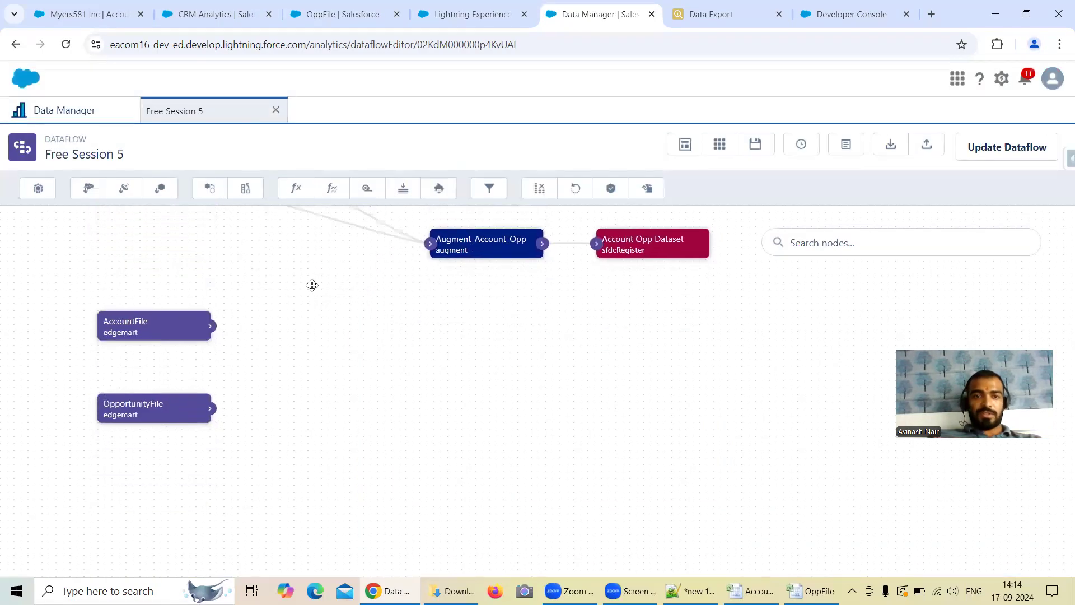
{"action": "left_click", "coordinate": [251, 195]}
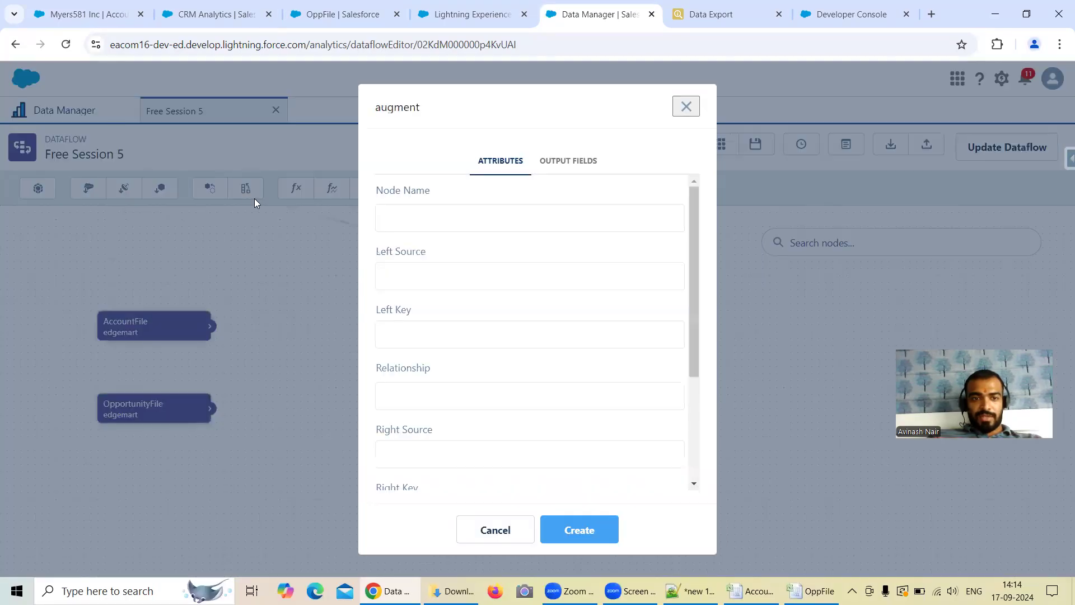
{"action": "left_click", "coordinate": [420, 212]}
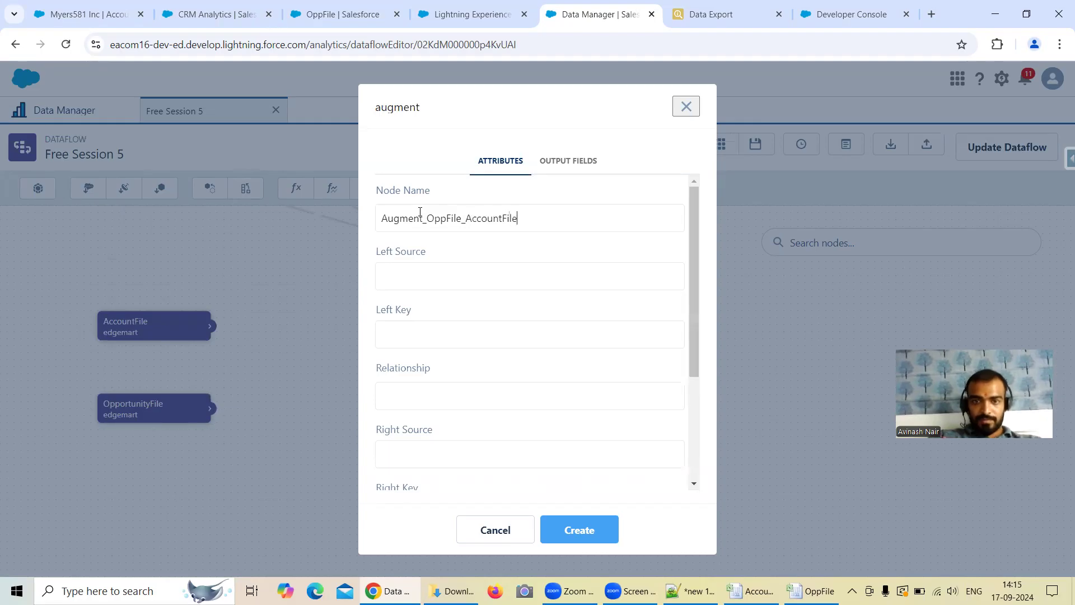
{"action": "left_click", "coordinate": [431, 283]}
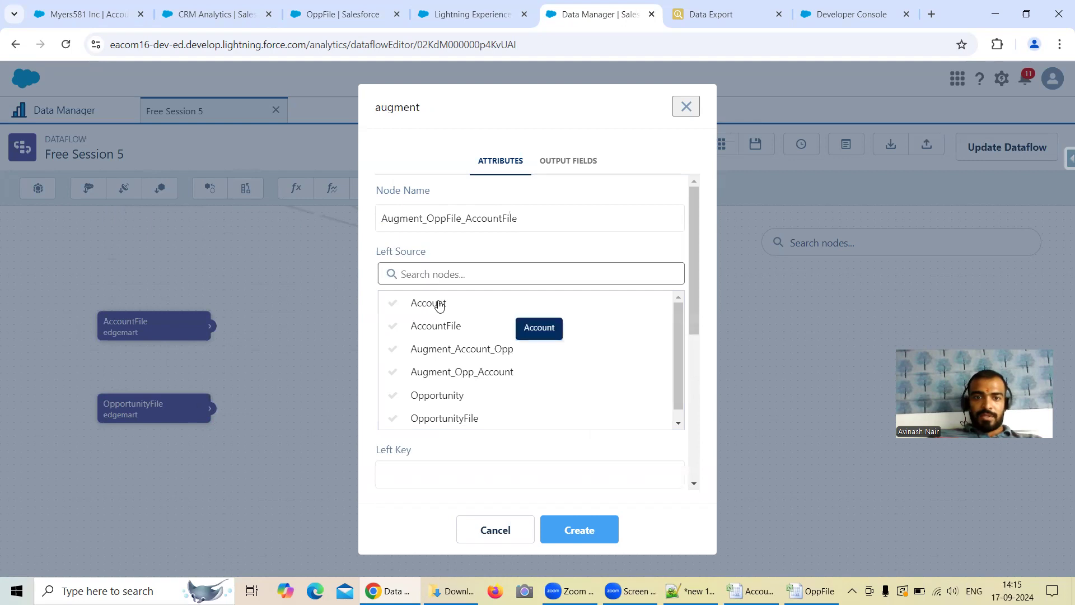
{"action": "left_click", "coordinate": [465, 417]}
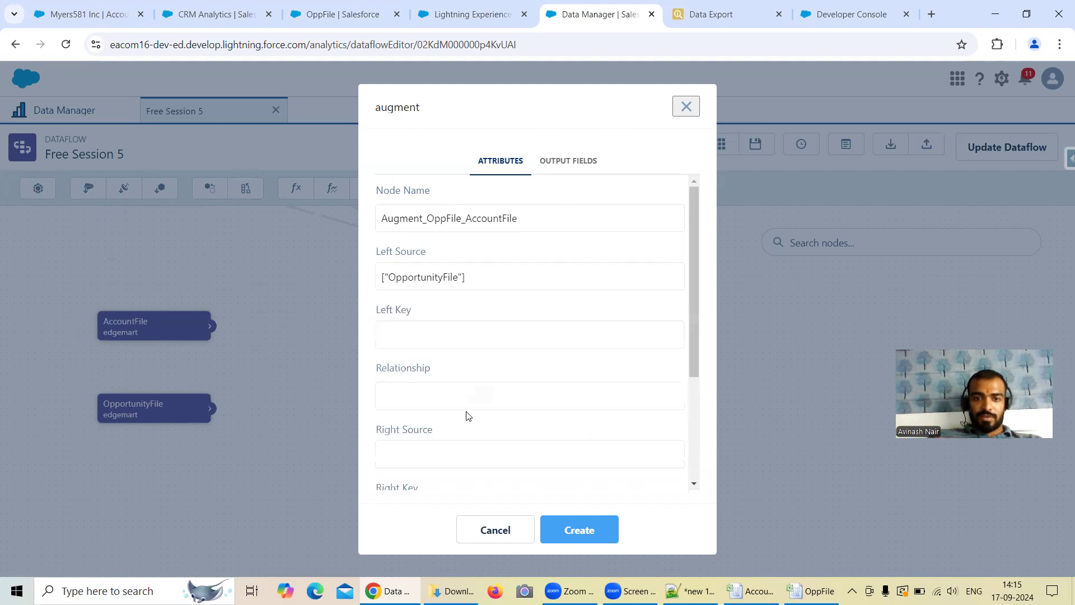
{"action": "left_click", "coordinate": [420, 338]}
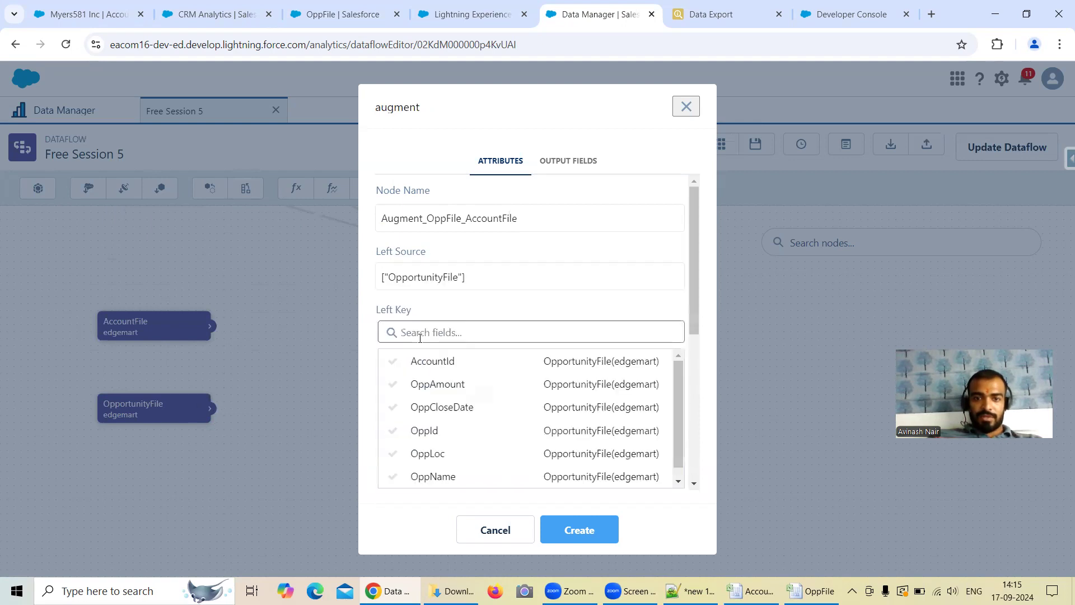
{"action": "left_click", "coordinate": [439, 364]}
Step: Check the columns of the AccountFile and OppFile sheets in Excel, including AccountId, and return to the augment node settings
{"action": "scroll", "coordinate": [511, 345], "scroll_direction": "down", "scroll_amount": 2}
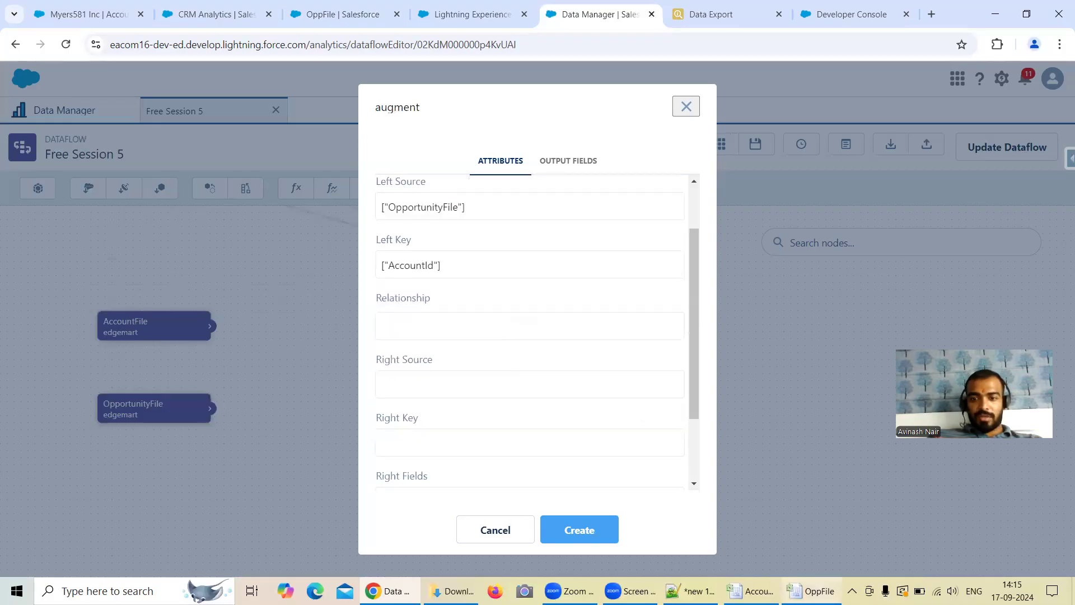
{"action": "left_click", "coordinate": [750, 591]}
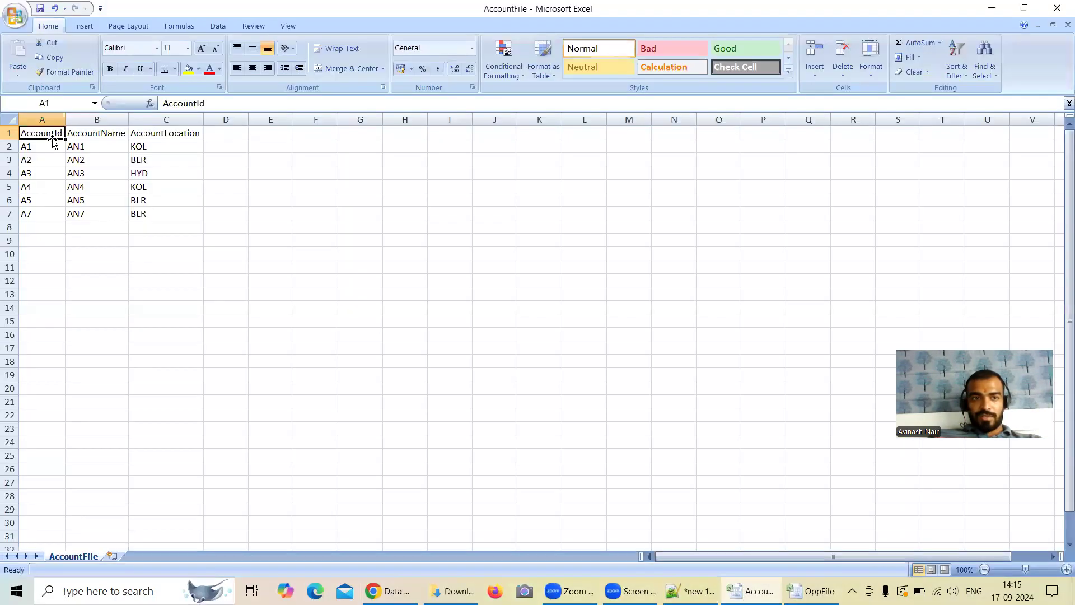
{"action": "left_click", "coordinate": [813, 590]}
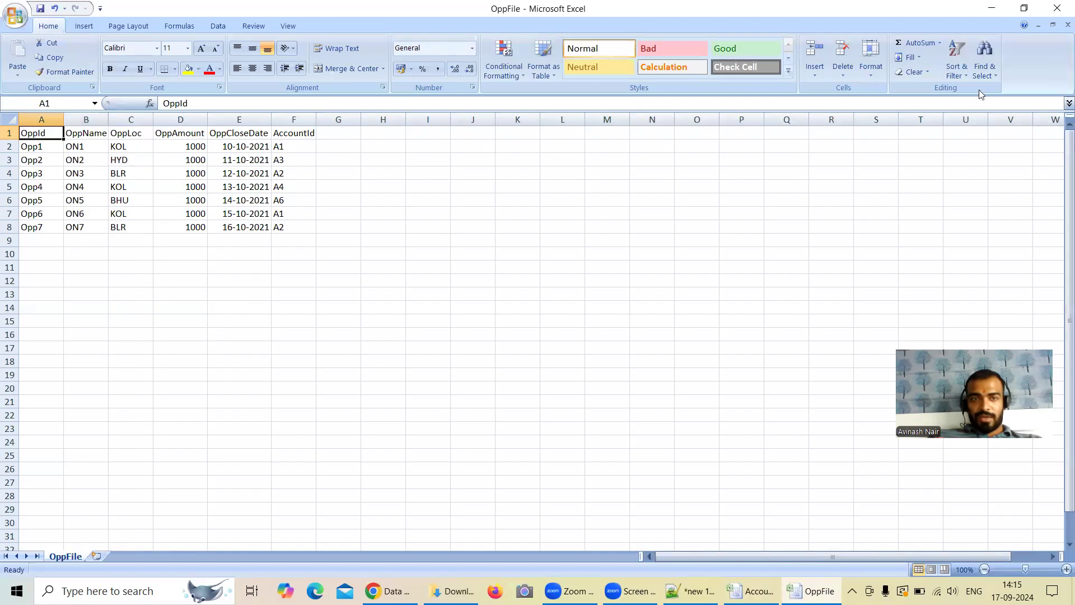
{"action": "left_click", "coordinate": [991, 9]}
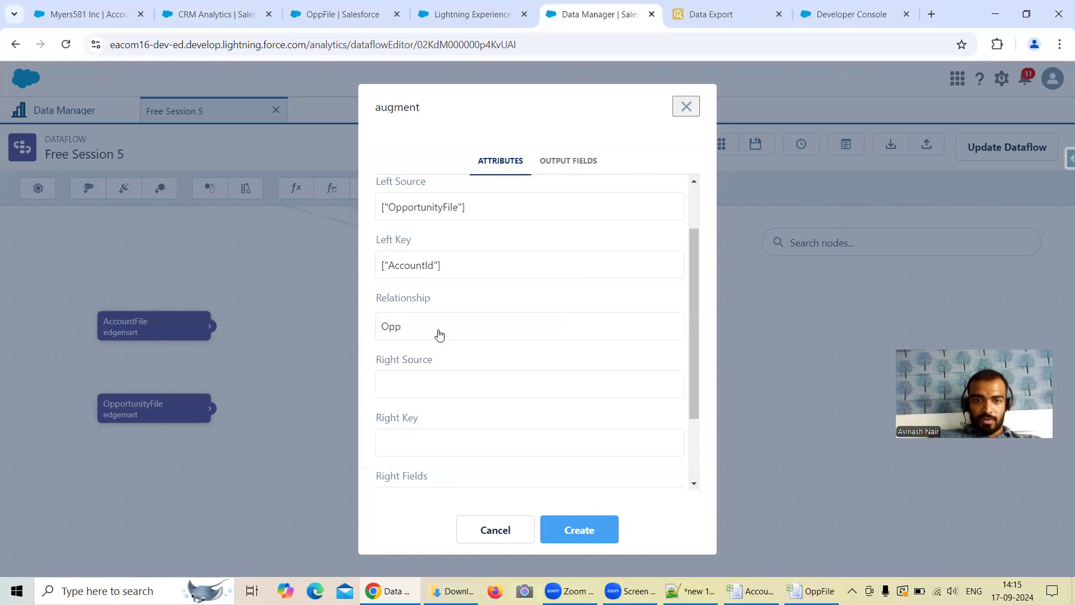
Step: Set the augment node's right source to OpportunityFile and its right key to AccountId
{"action": "left_click", "coordinate": [428, 381]}
{"action": "scroll", "coordinate": [476, 413], "scroll_direction": "down", "scroll_amount": 1}
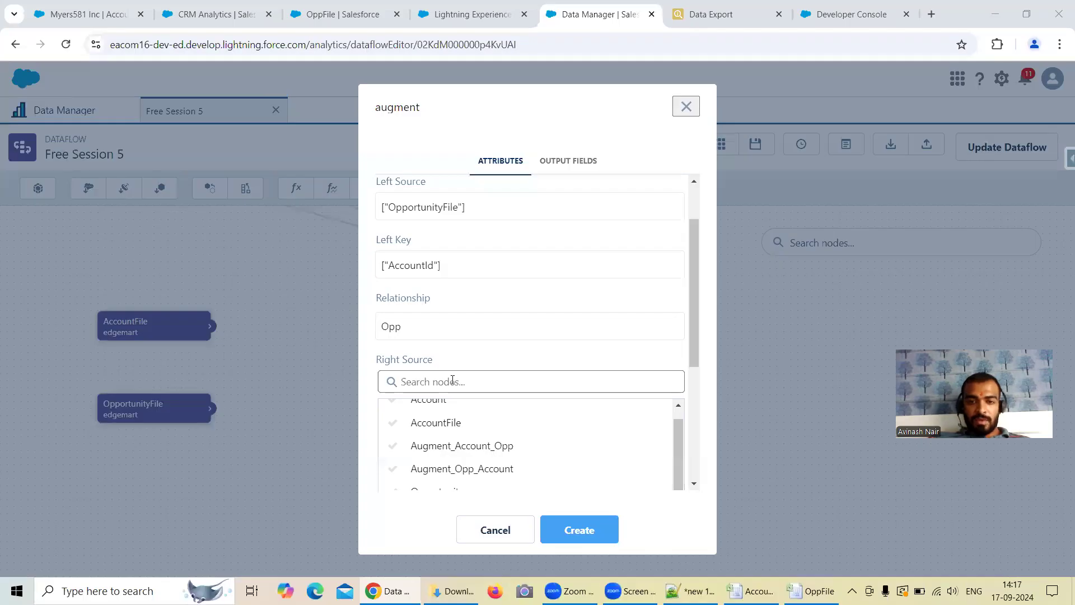
{"action": "left_click", "coordinate": [470, 381]}
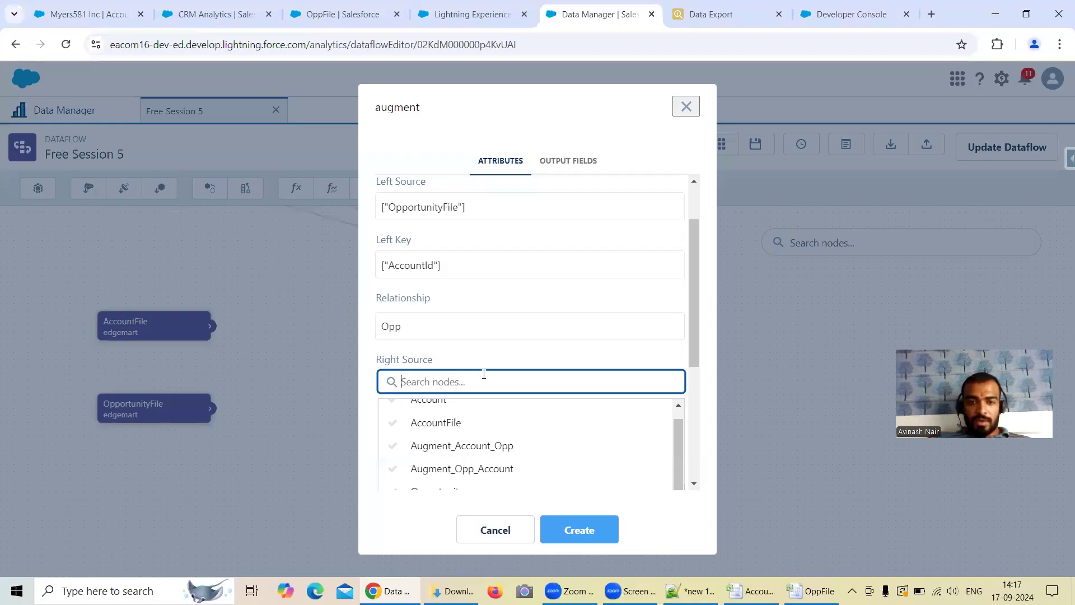
{"action": "type", "text": "Opp"}
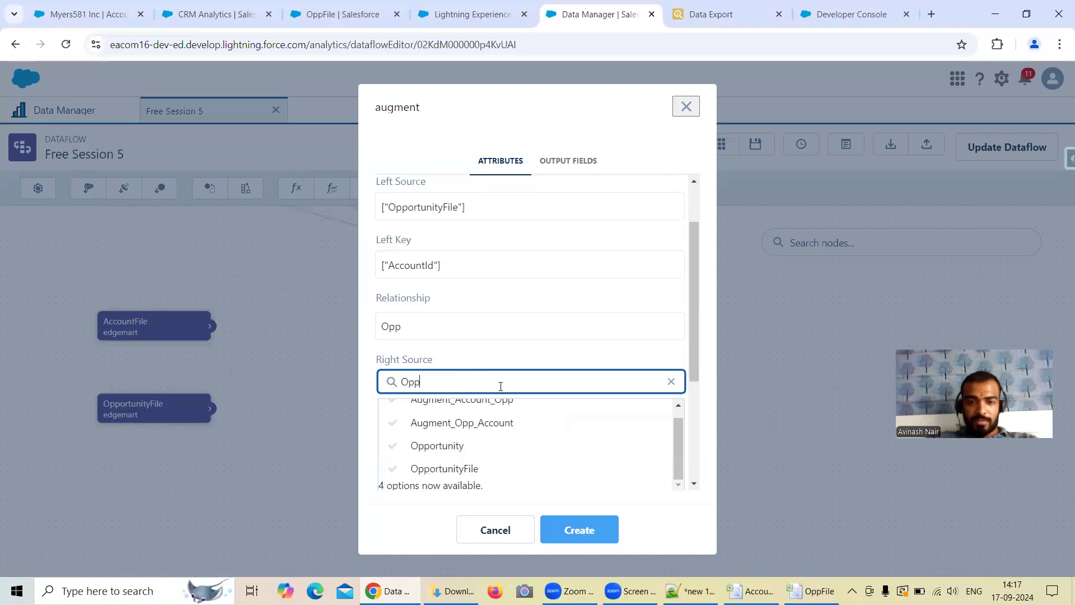
{"action": "left_click", "coordinate": [473, 468]}
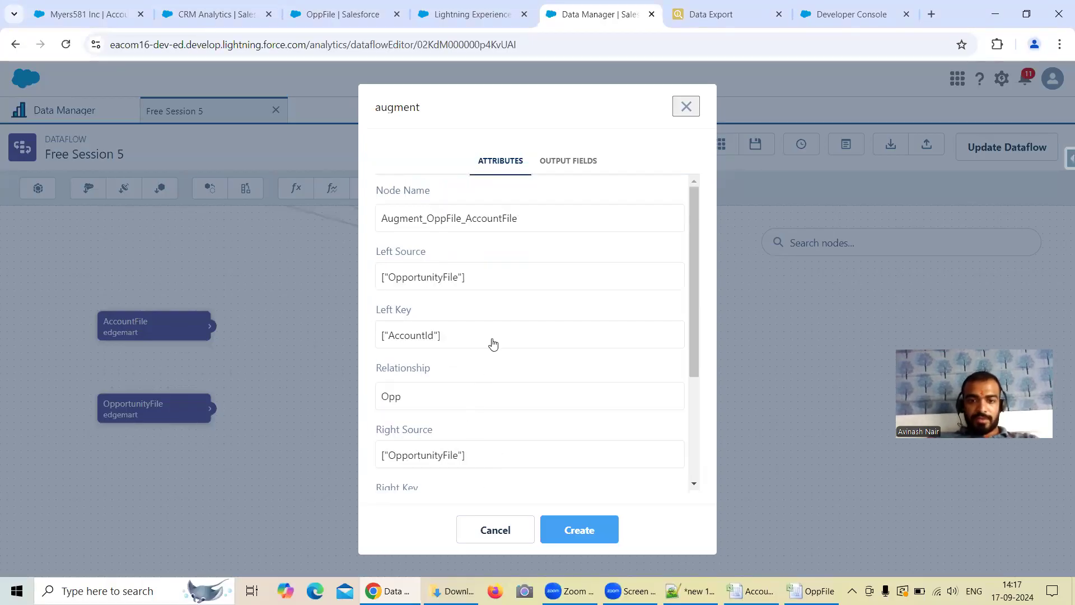
{"action": "scroll", "coordinate": [497, 361], "scroll_direction": "down", "scroll_amount": 1}
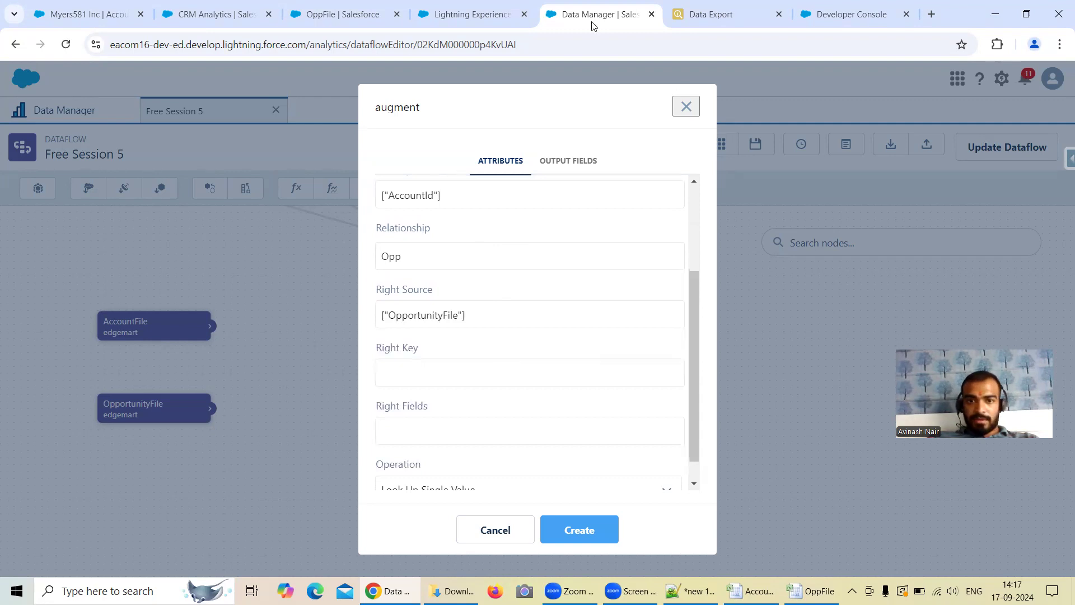
{"action": "left_click", "coordinate": [439, 376]}
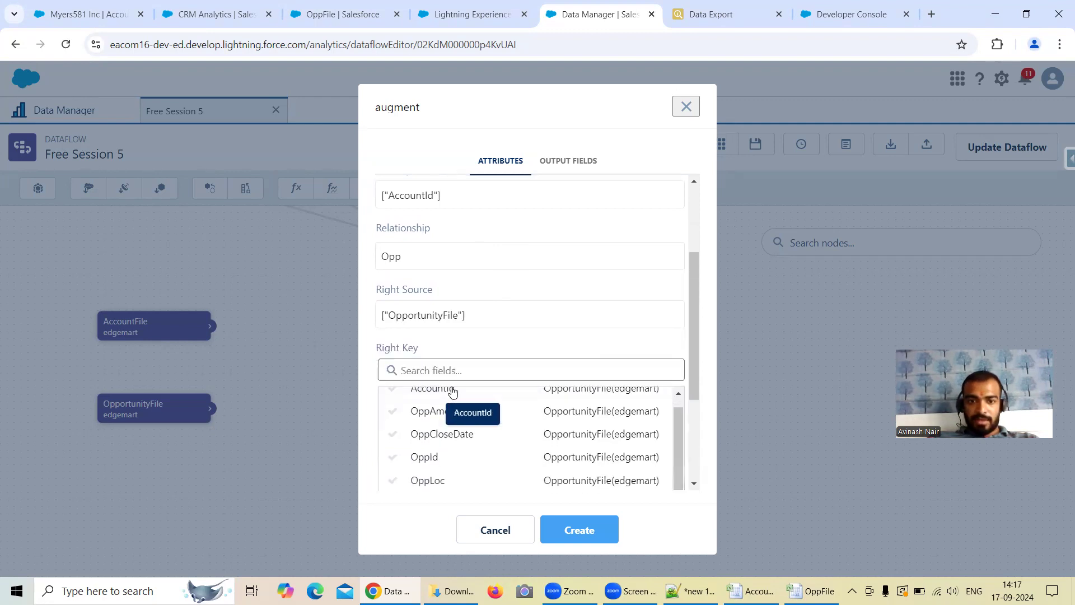
{"action": "left_click", "coordinate": [455, 392]}
Step: Choose OppName, OppLoc, OppAmount and OppCloseDate as the right fields and create the augment node
{"action": "scroll", "coordinate": [455, 413], "scroll_direction": "down", "scroll_amount": 1}
{"action": "left_click", "coordinate": [455, 414]}
{"action": "scroll", "coordinate": [454, 414], "scroll_direction": "down", "scroll_amount": 1}
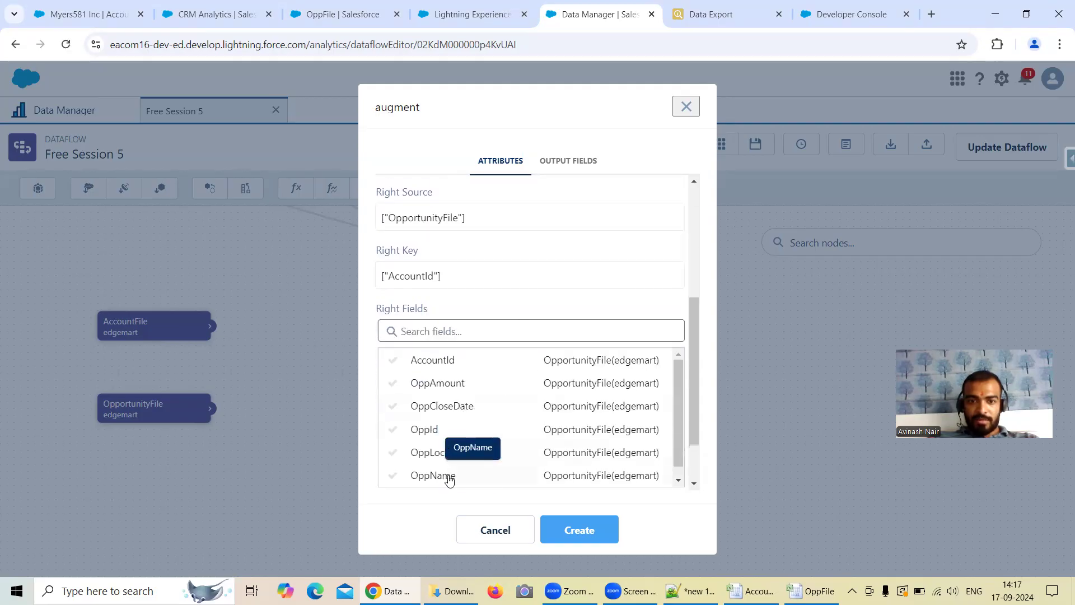
{"action": "left_click", "coordinate": [467, 448]}
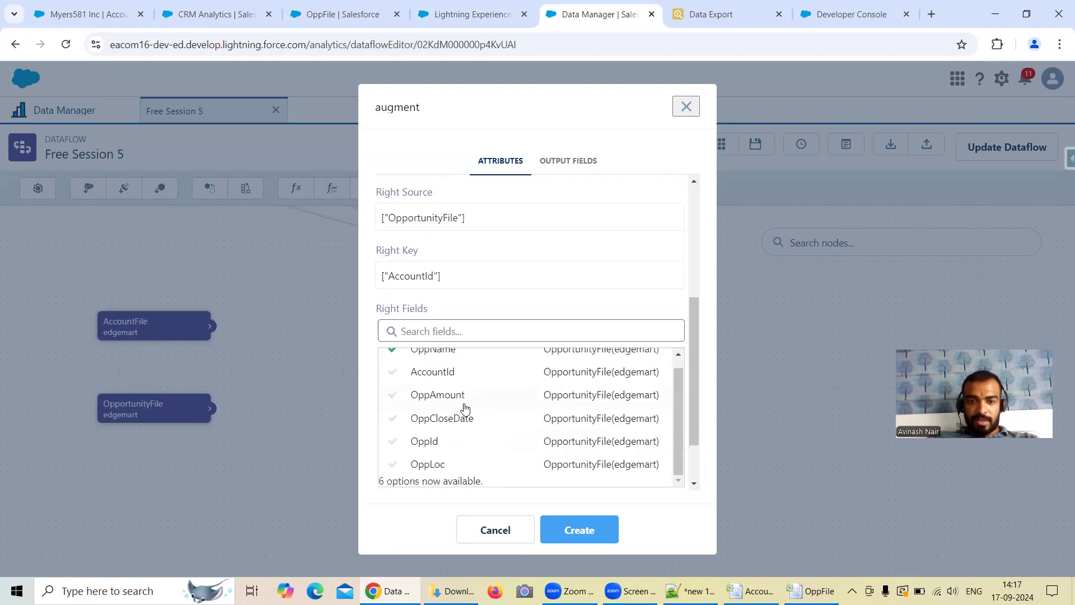
{"action": "left_click", "coordinate": [445, 464]}
{"action": "left_click", "coordinate": [469, 400]}
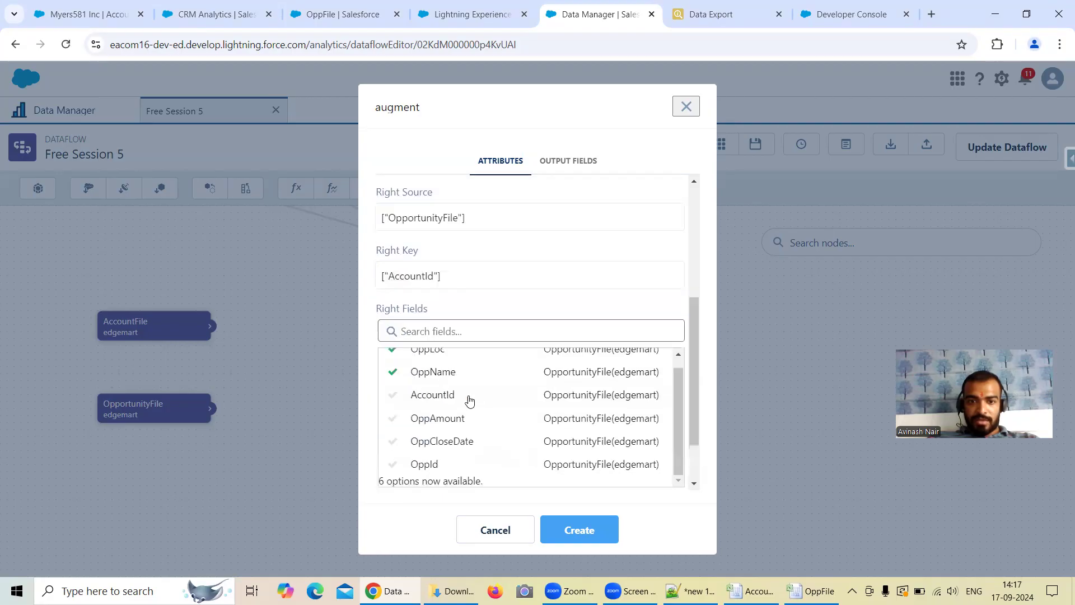
{"action": "left_click", "coordinate": [456, 419]}
{"action": "left_click", "coordinate": [478, 404]}
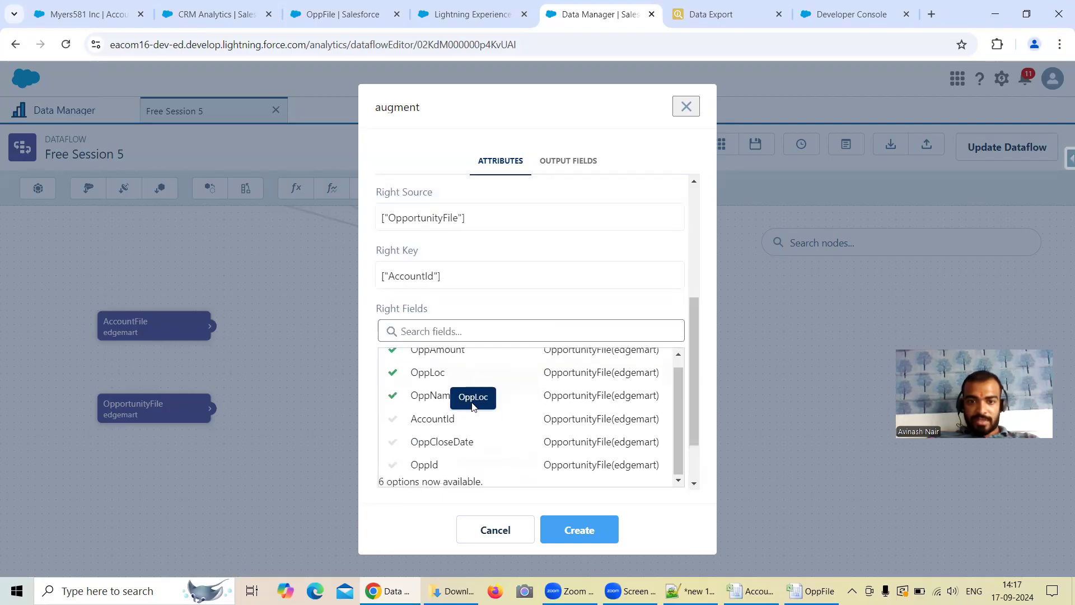
{"action": "left_click", "coordinate": [466, 446]}
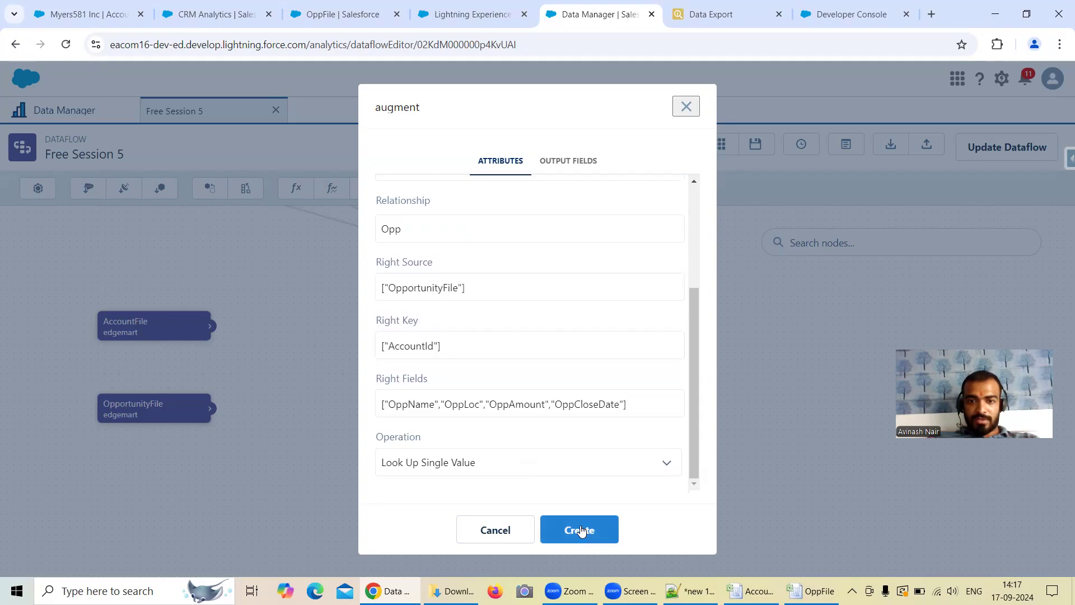
{"action": "left_click", "coordinate": [580, 530]}
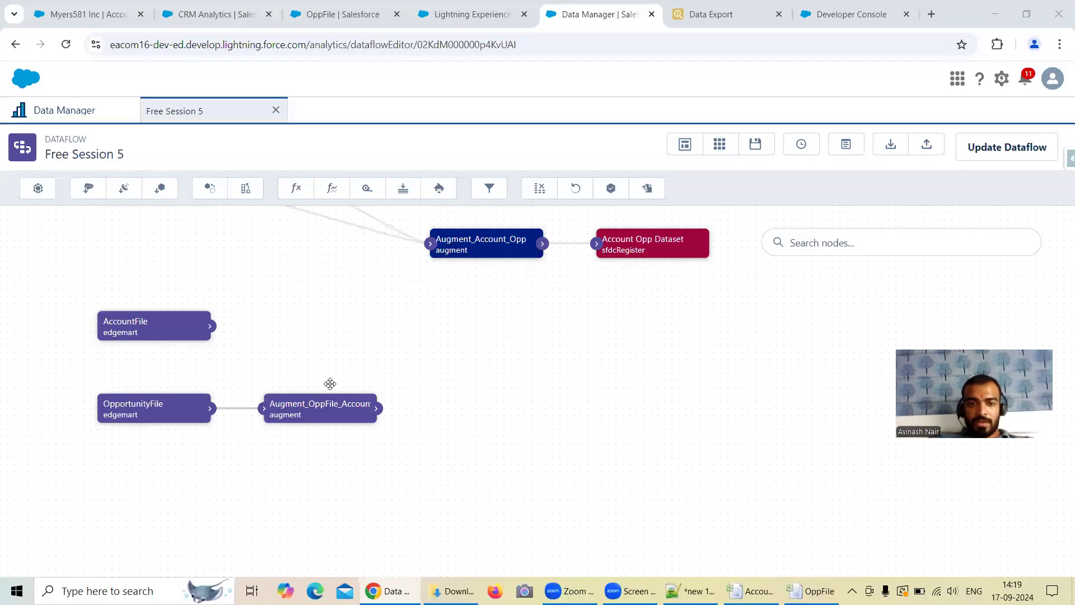
Step: Start an sfdcRegister node named Augment_Opp_Acc_File with Augment_OppFile_AccountFile as its source node
{"action": "left_click", "coordinate": [617, 194]}
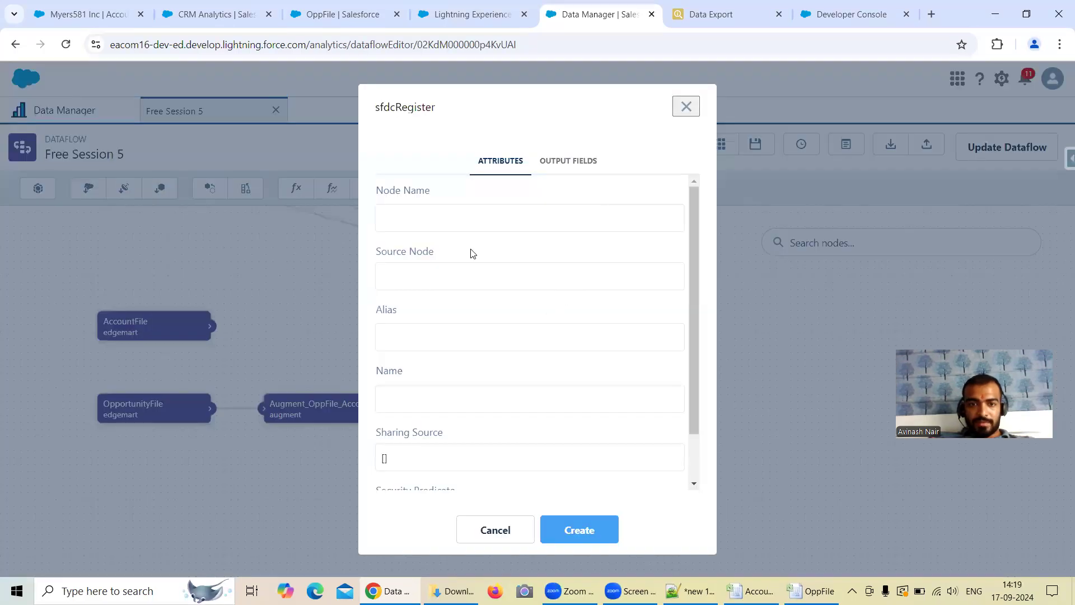
{"action": "type", "text": "Augment_File"}
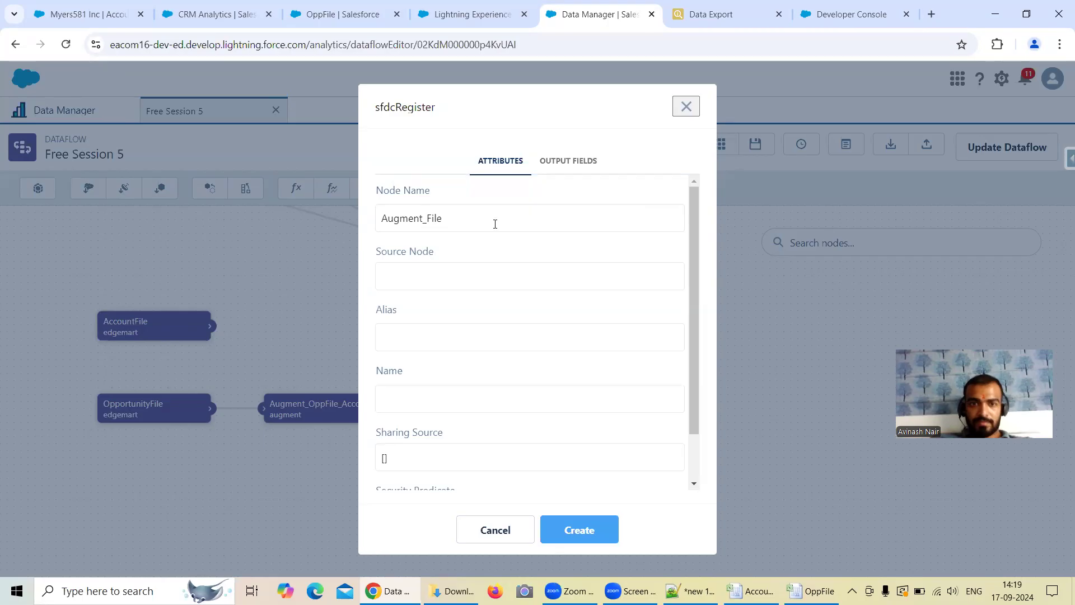
{"action": "type", "text": "Opp"}
{"action": "type", "text": "_Acc"}
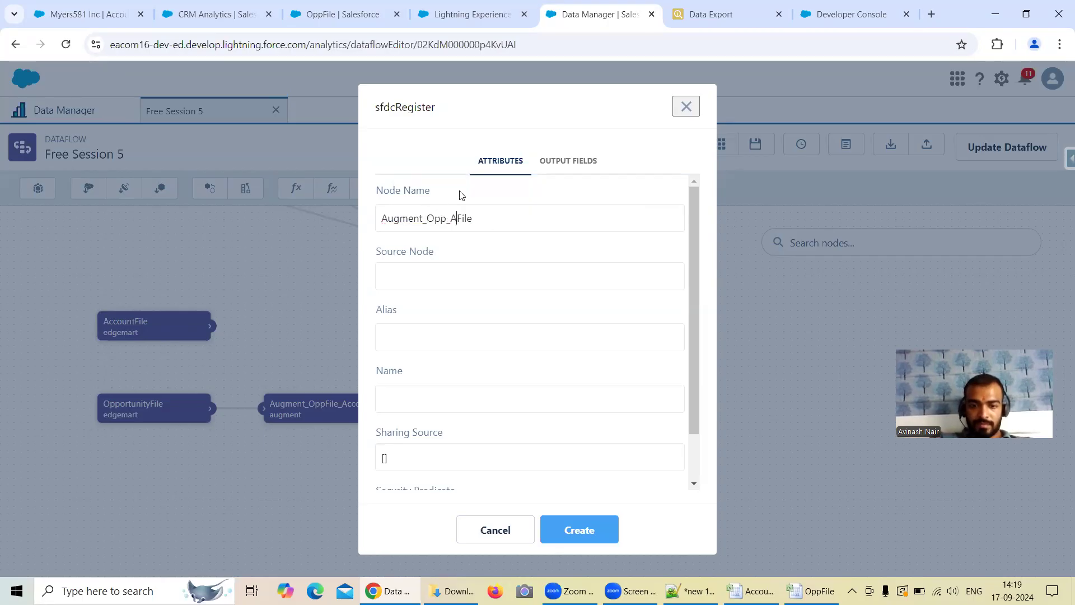
{"action": "type", "text": "_"}
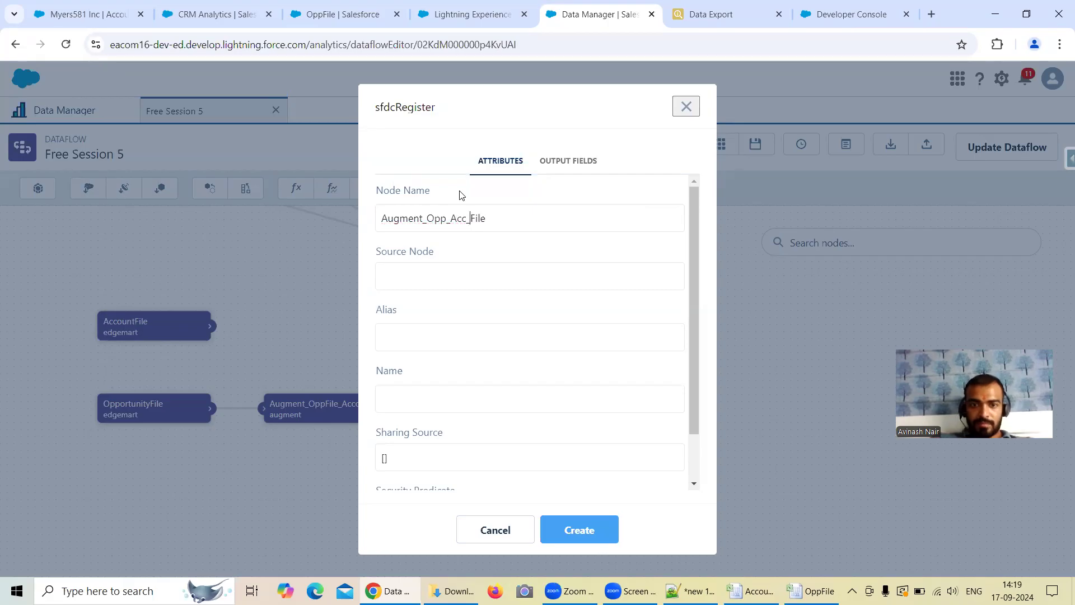
{"action": "left_click", "coordinate": [449, 275]}
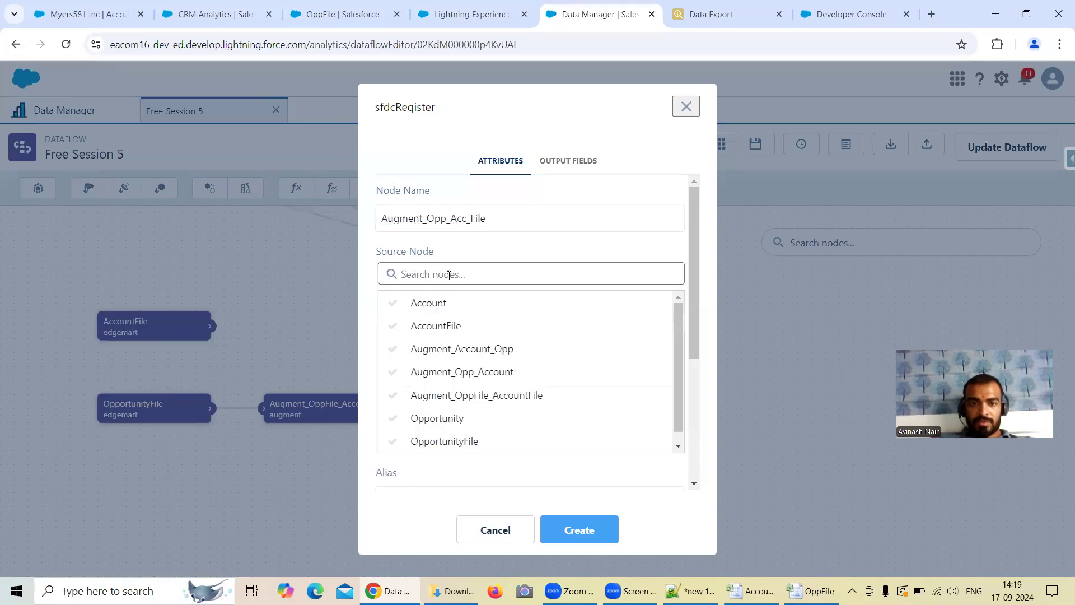
{"action": "left_click", "coordinate": [501, 395]}
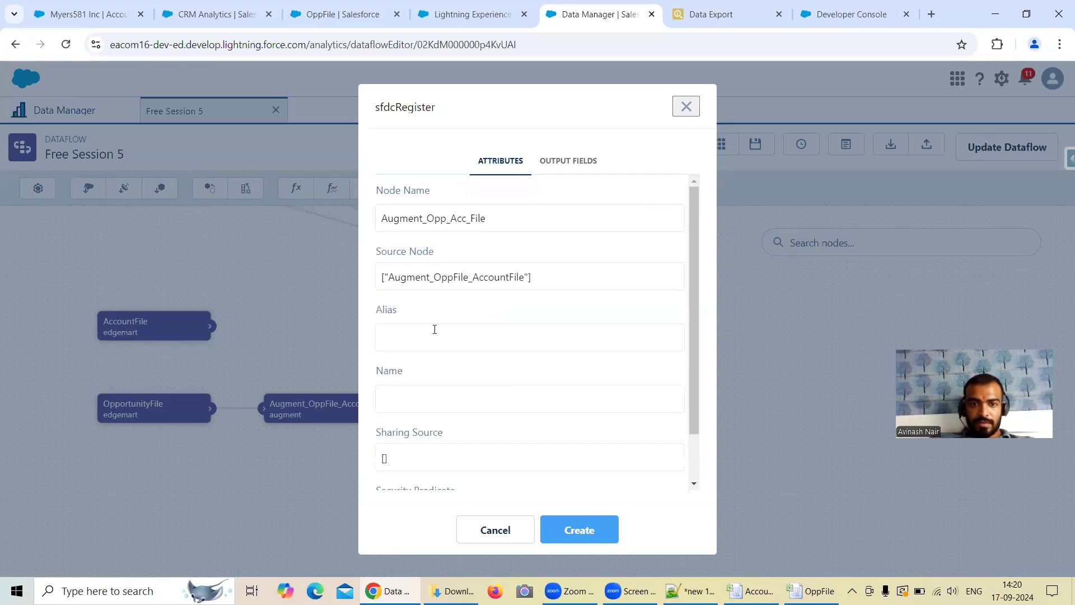
Step: Set the register node's alias to Augment_Opp_Acc_File and its name to Augment Opp Acc File, and create it
{"action": "left_click_drag", "start_coordinate": [483, 218], "coordinate": [374, 229]}
{"action": "key", "text": "ctrl+c"}
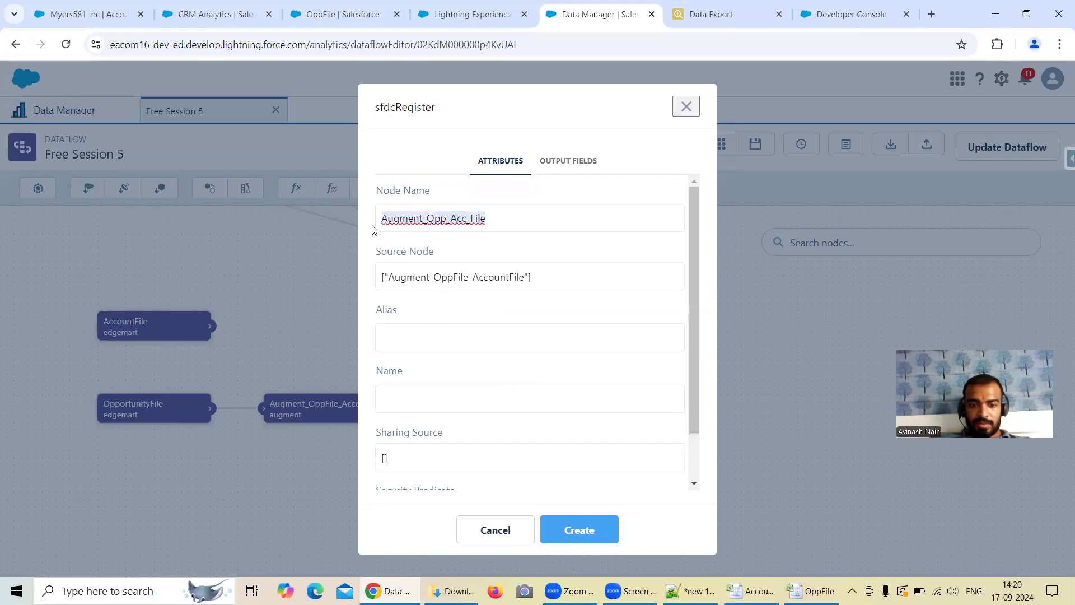
{"action": "left_click", "coordinate": [427, 330]}
{"action": "key", "text": "ctrl+v"}
{"action": "left_click", "coordinate": [422, 398]}
{"action": "key", "text": "ctrl+v"}
{"action": "key", "text": "BackSpace"}
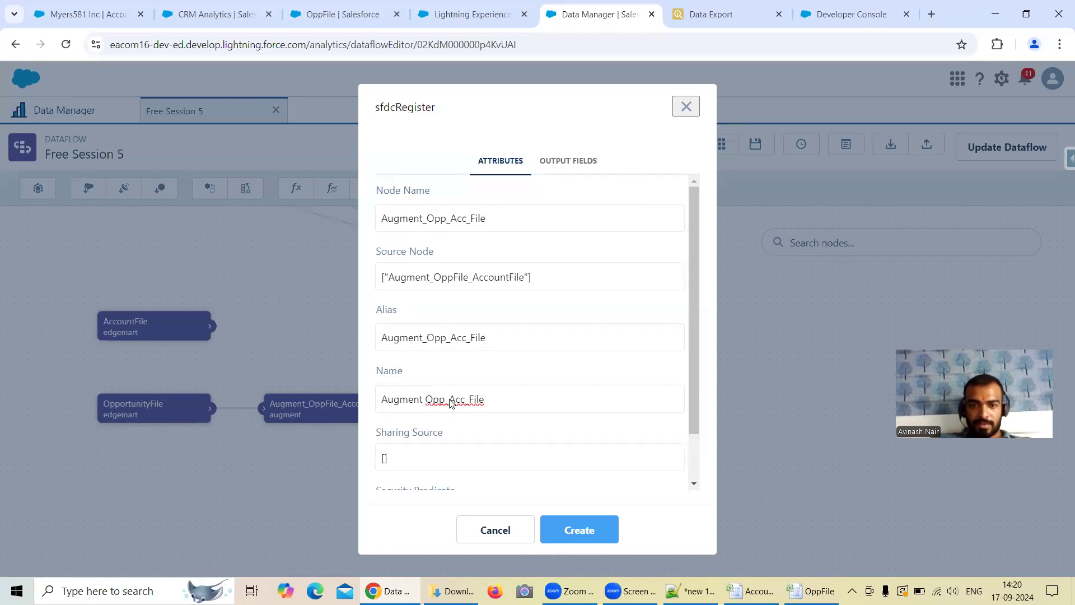
{"action": "left_click", "coordinate": [448, 398]}
{"action": "key", "text": "BackSpace"}
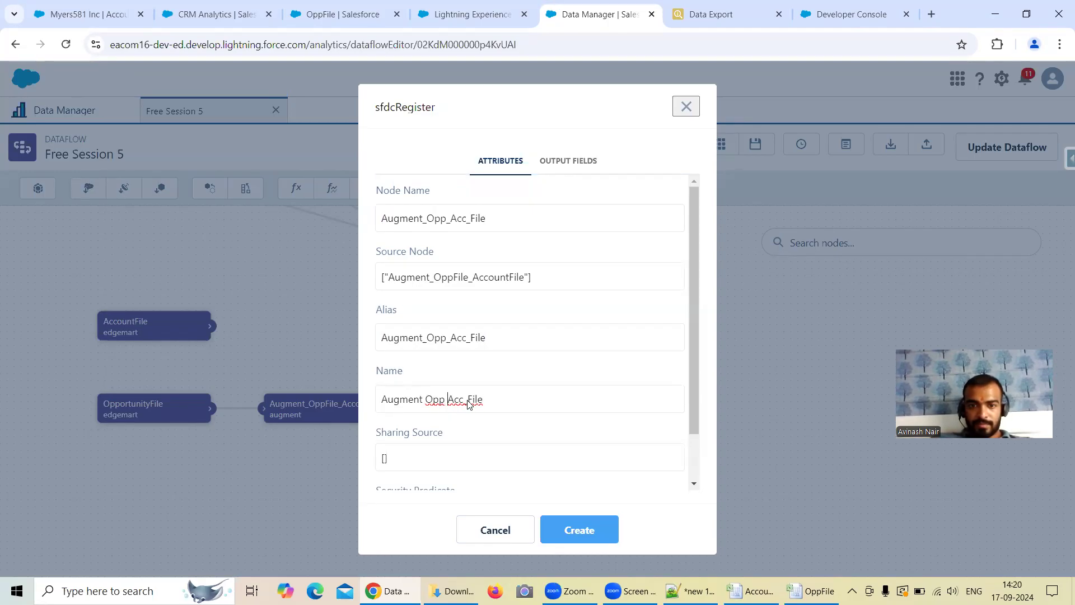
{"action": "key", "text": "BackSpace"}
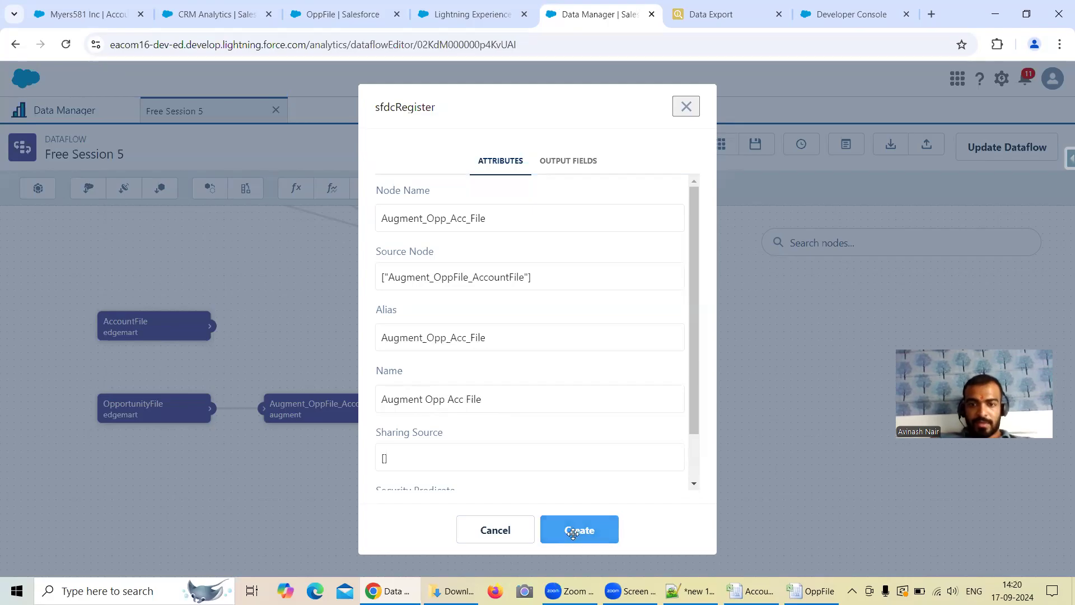
{"action": "left_click", "coordinate": [579, 529]}
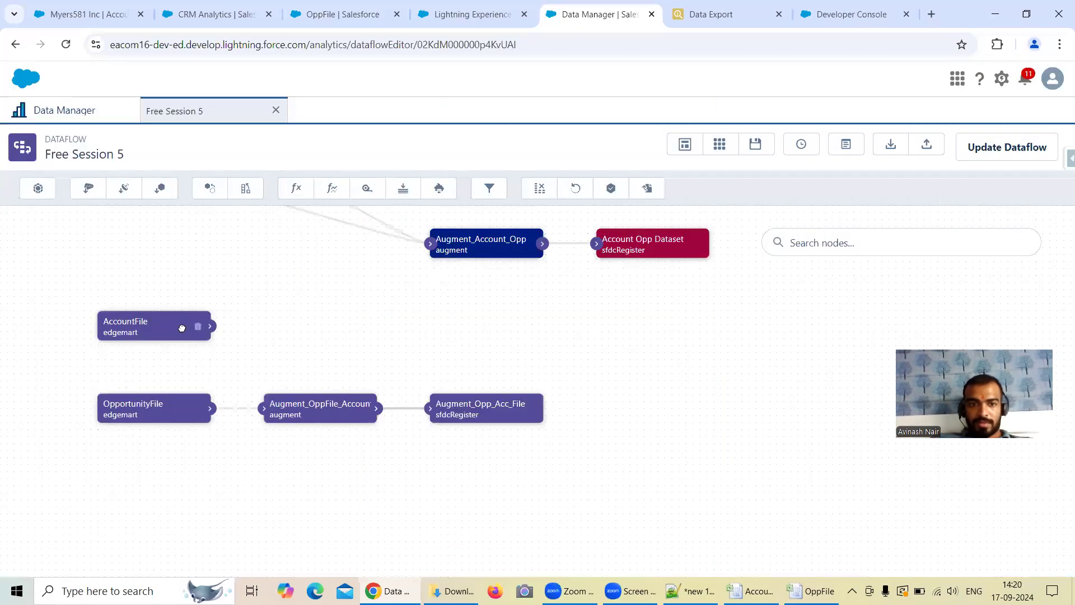
Step: Rearrange the AccountFile and OpportunityFile nodes so that they sit above and below the augment node's level
{"action": "left_click_drag", "start_coordinate": [193, 326], "coordinate": [192, 351]}
{"action": "left_click_drag", "start_coordinate": [182, 403], "coordinate": [180, 427]}
{"action": "left_click_drag", "start_coordinate": [173, 353], "coordinate": [177, 372]}
Step: Review the Augment_OppFile_AccountFile node's attributes and change its right source to AccountFile
{"action": "left_click", "coordinate": [329, 414]}
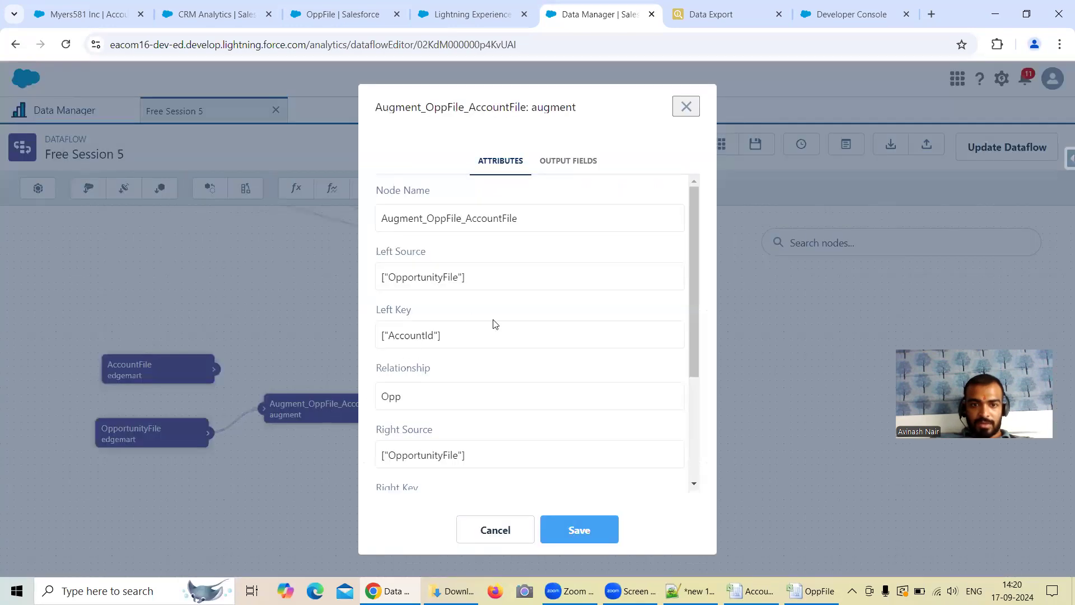
{"action": "scroll", "coordinate": [493, 320], "scroll_direction": "down", "scroll_amount": 2}
{"action": "scroll", "coordinate": [493, 322], "scroll_direction": "down", "scroll_amount": 1}
{"action": "scroll", "coordinate": [475, 339], "scroll_direction": "up", "scroll_amount": 1}
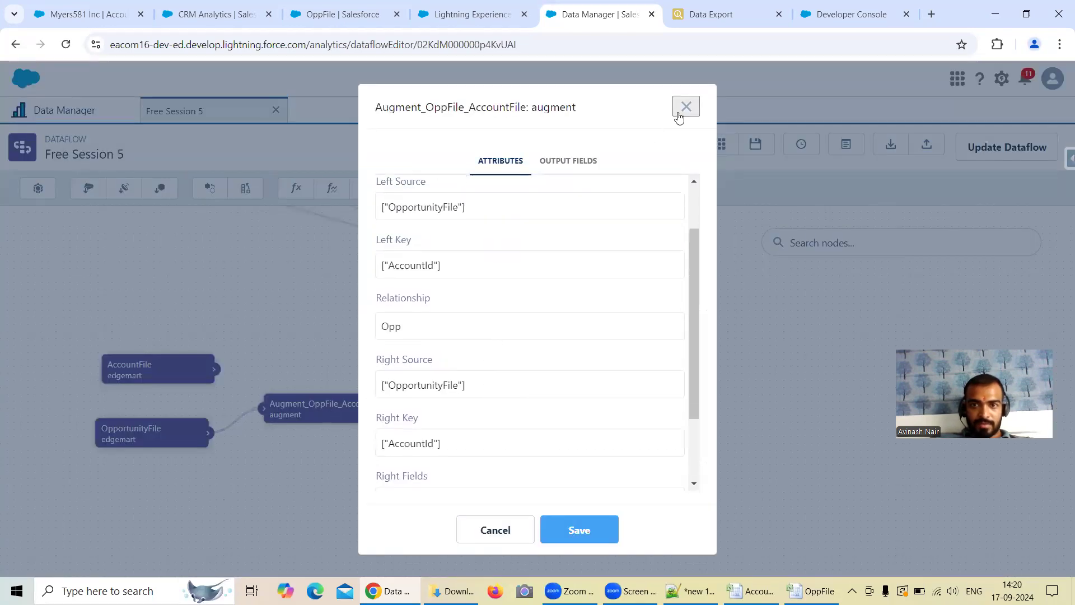
{"action": "scroll", "coordinate": [520, 368], "scroll_direction": "up", "scroll_amount": 1}
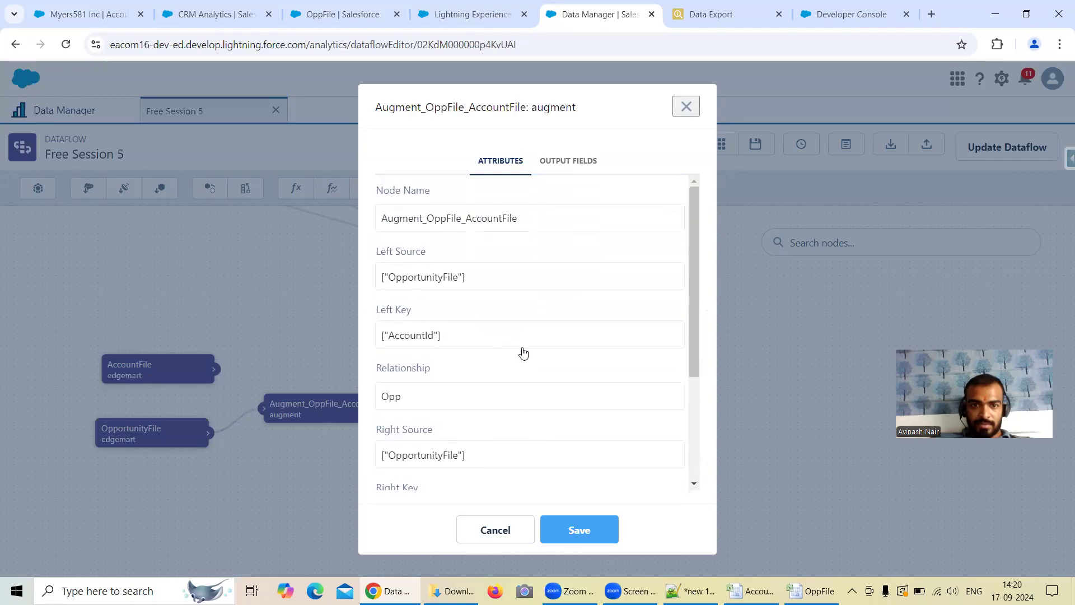
{"action": "scroll", "coordinate": [523, 353], "scroll_direction": "down", "scroll_amount": 1}
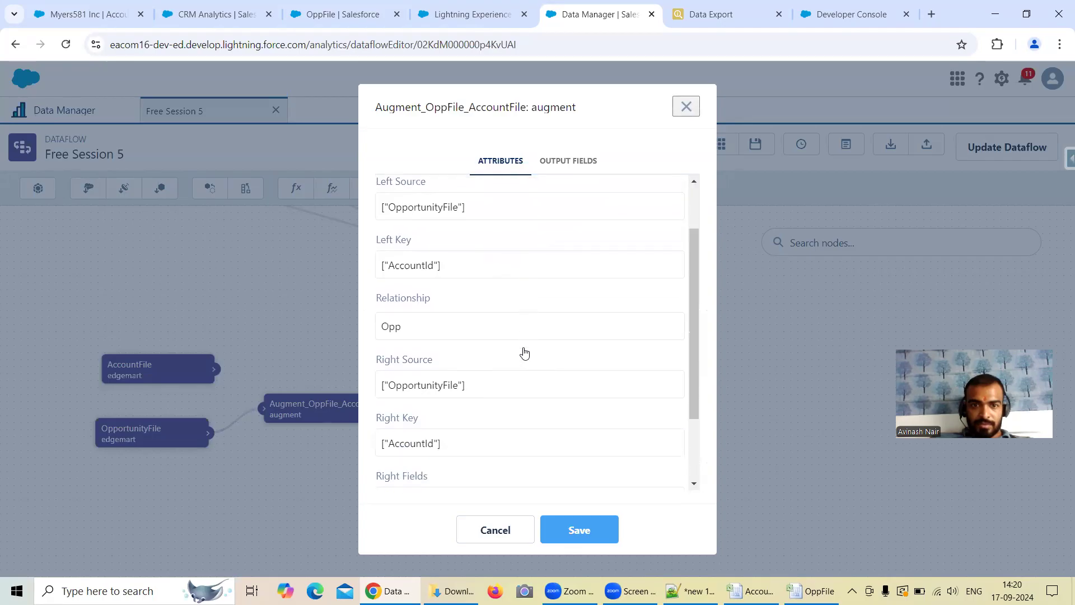
{"action": "left_click", "coordinate": [442, 387]}
{"action": "left_click", "coordinate": [426, 434]}
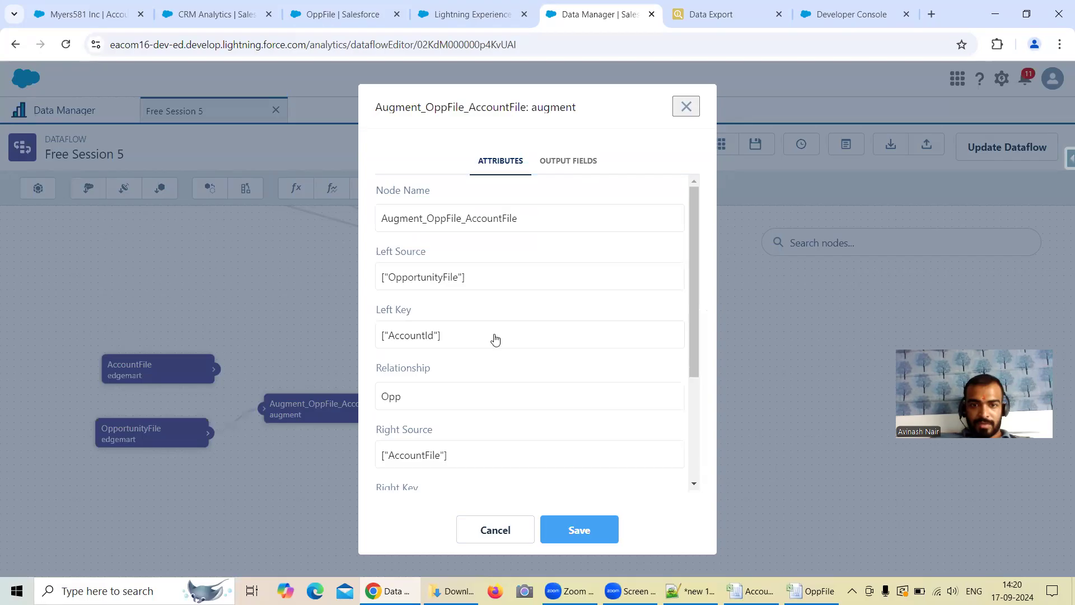
Step: Try AccountName and AccountLocation as the right key of the augment node
{"action": "scroll", "coordinate": [508, 333], "scroll_direction": "down", "scroll_amount": 1}
{"action": "scroll", "coordinate": [449, 364], "scroll_direction": "down", "scroll_amount": 1}
{"action": "left_click", "coordinate": [434, 341]}
{"action": "scroll", "coordinate": [459, 341], "scroll_direction": "down", "scroll_amount": 1}
{"action": "left_click", "coordinate": [460, 350]}
{"action": "left_click", "coordinate": [468, 344]}
{"action": "left_click", "coordinate": [469, 349]}
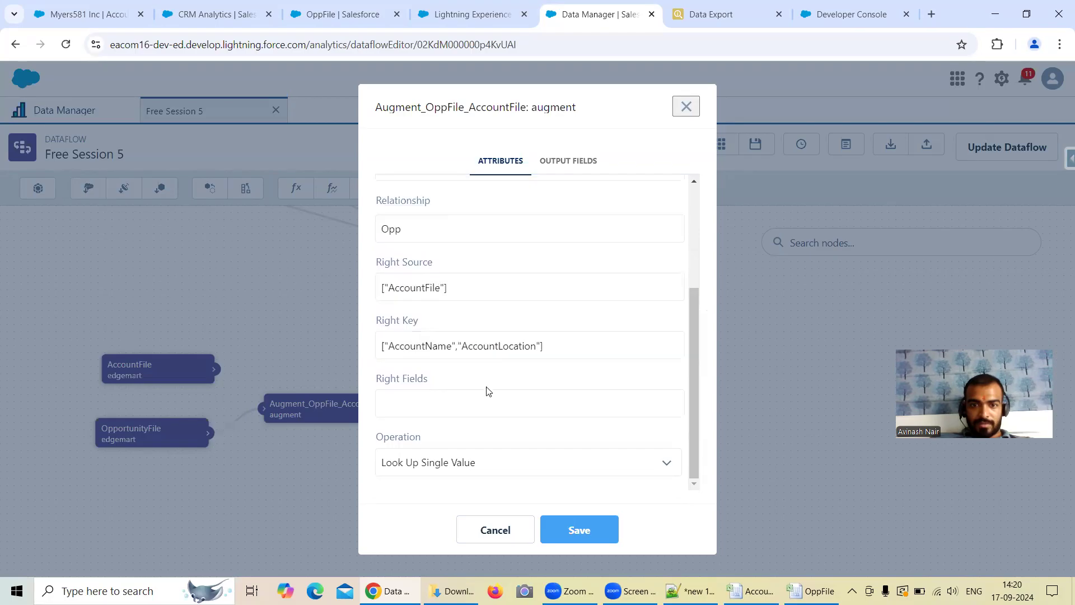
Step: Remove AccountName and AccountLocation from the augment node's right key
{"action": "left_click", "coordinate": [487, 391]}
{"action": "left_click", "coordinate": [495, 307]}
{"action": "left_click", "coordinate": [444, 349]}
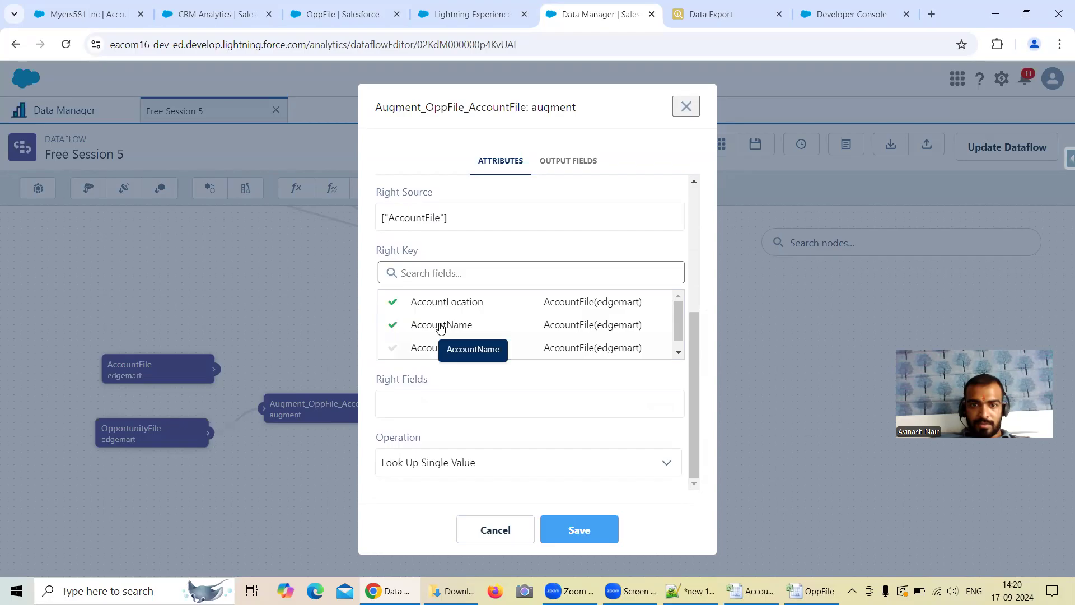
{"action": "left_click", "coordinate": [441, 327]}
{"action": "left_click", "coordinate": [456, 349]}
{"action": "left_click", "coordinate": [448, 303]}
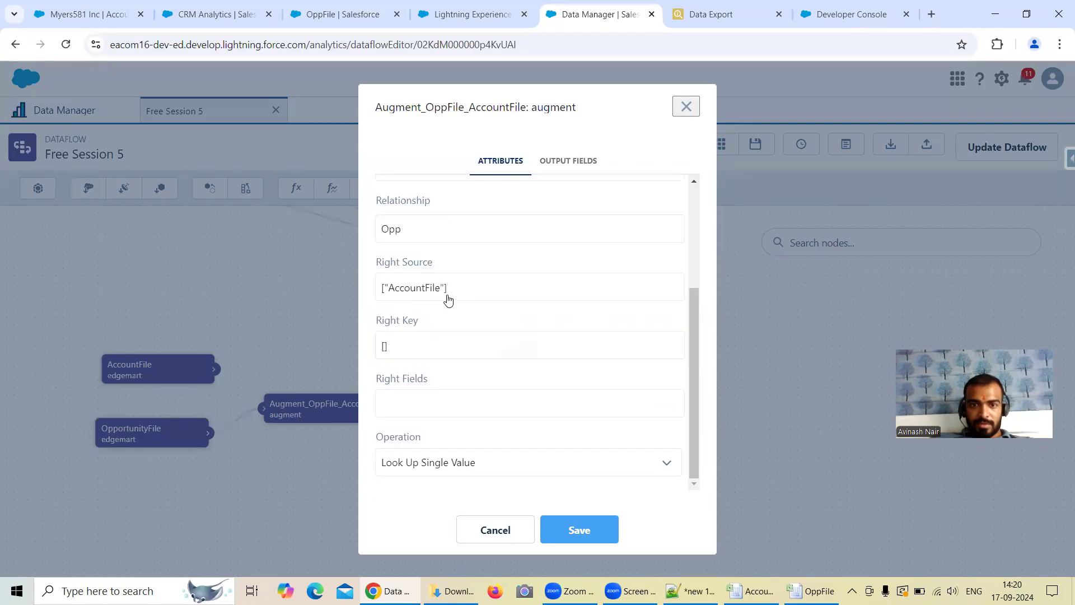
Step: Set the right key to AccountId and the right fields to AccountLocation and AccountName, and save the augment node
{"action": "left_click", "coordinate": [449, 344]}
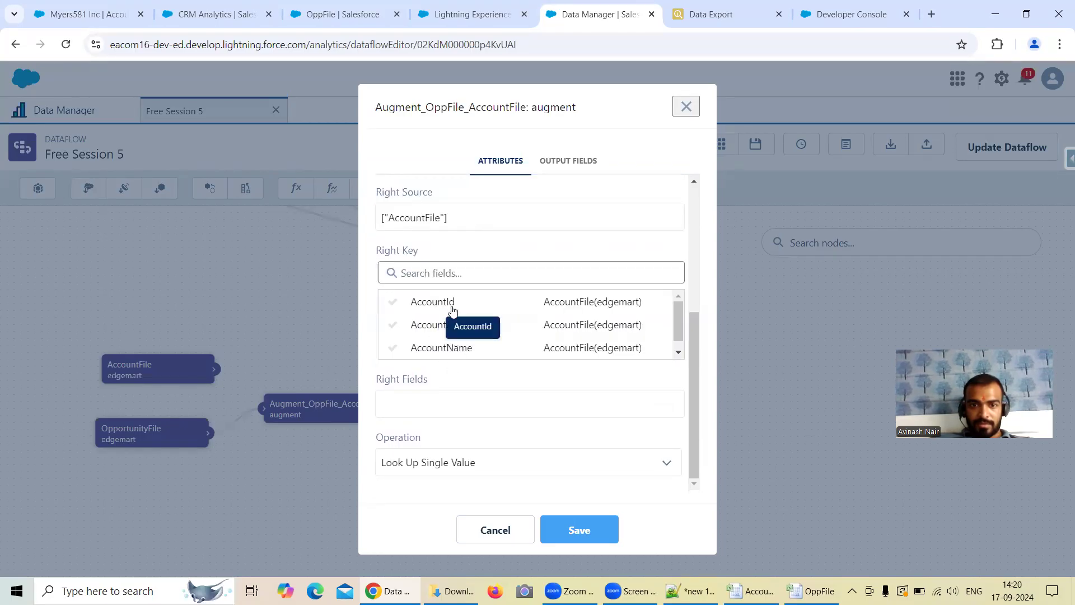
{"action": "left_click", "coordinate": [453, 311]}
{"action": "left_click", "coordinate": [448, 401]}
{"action": "left_click", "coordinate": [456, 383]}
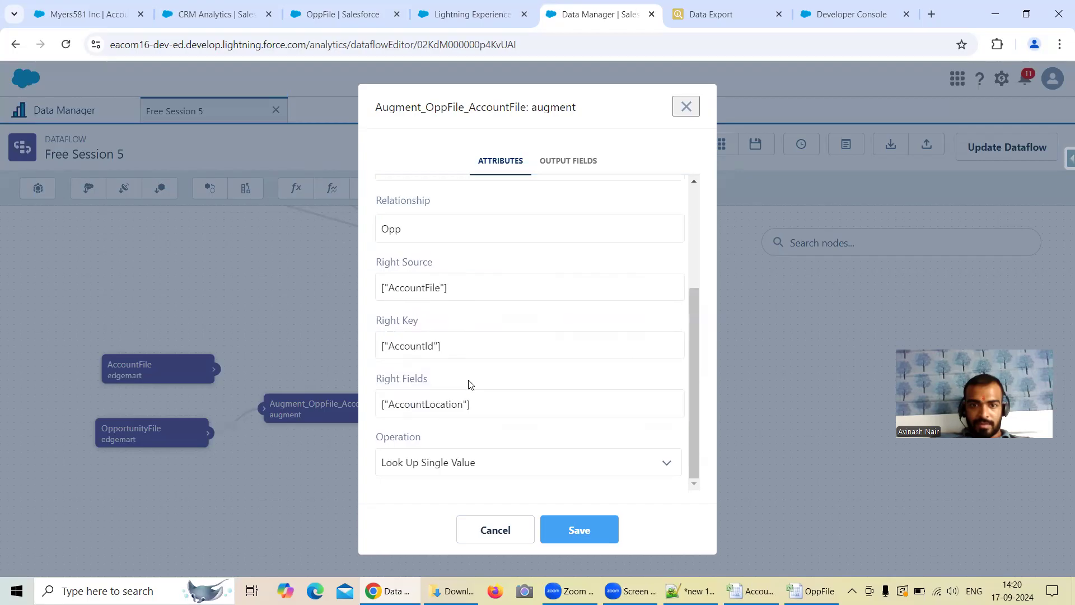
{"action": "left_click", "coordinate": [463, 404]}
{"action": "left_click", "coordinate": [462, 408]}
{"action": "left_click", "coordinate": [577, 528]}
Step: Update and run the Free Session 5 dataflow, and refresh the job list in the data monitor
{"action": "left_click", "coordinate": [649, 440]}
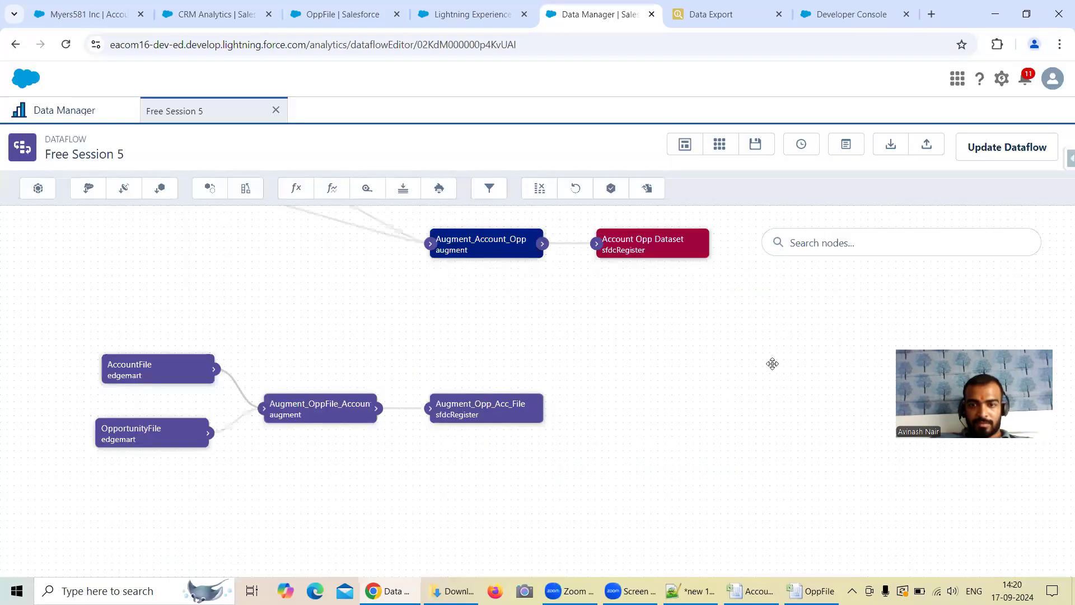
{"action": "left_click", "coordinate": [980, 149]}
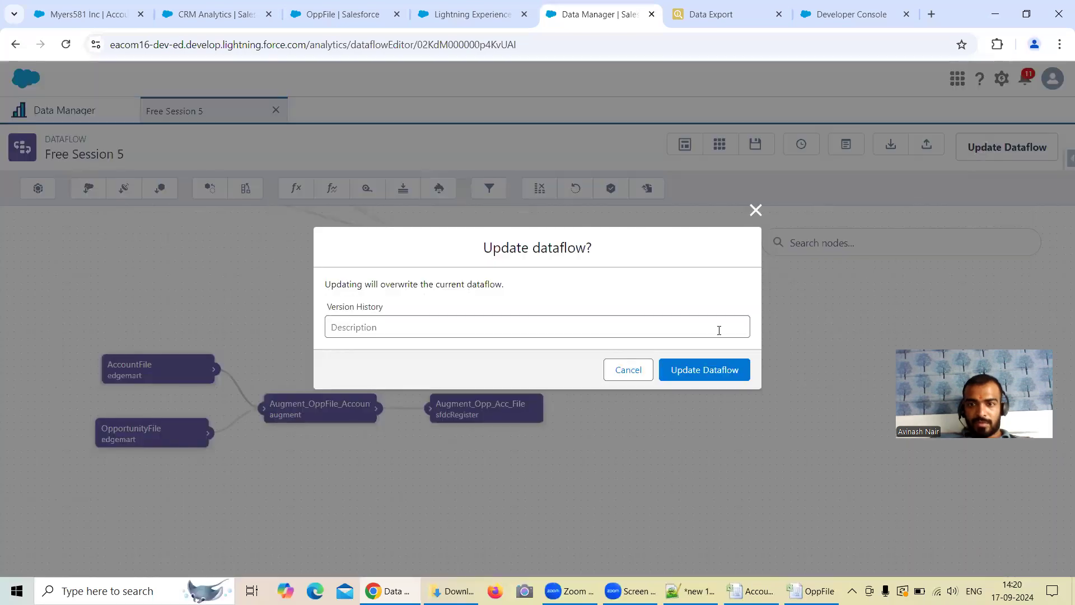
{"action": "left_click", "coordinate": [705, 372]}
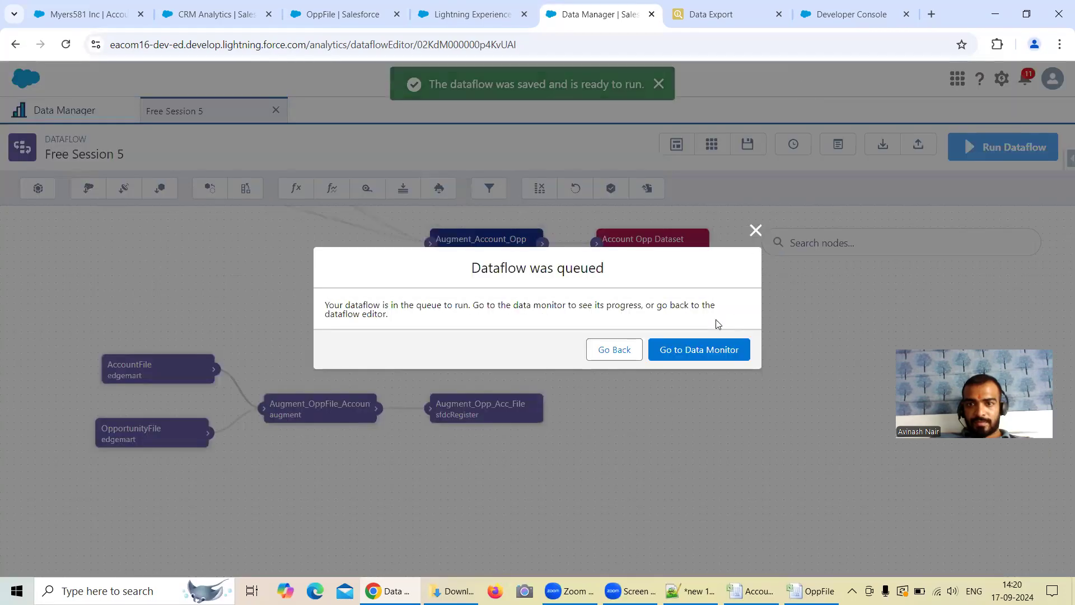
{"action": "left_click", "coordinate": [708, 348]}
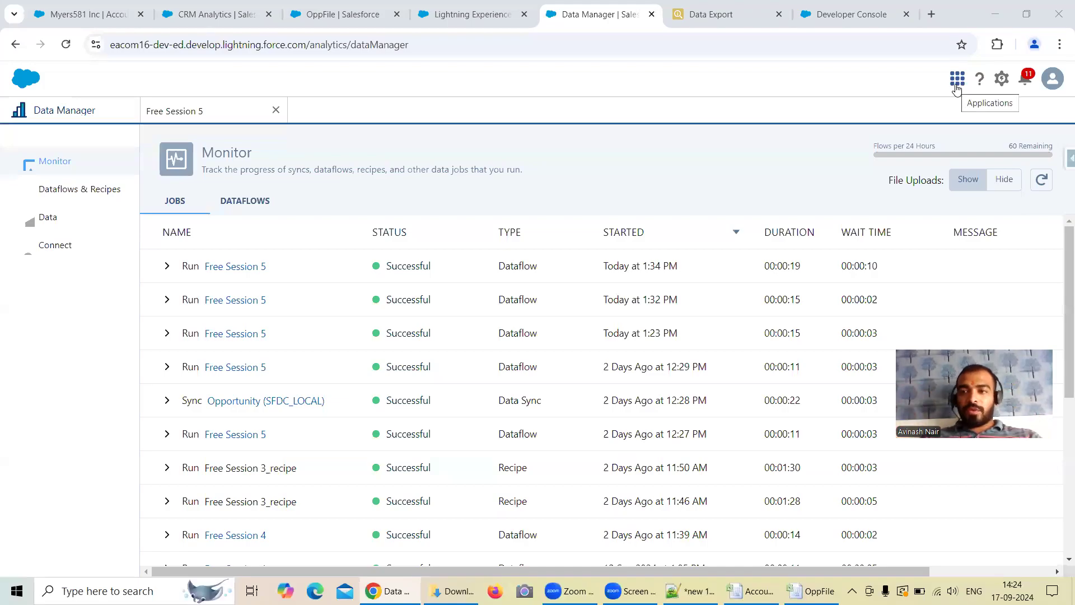
{"action": "left_click", "coordinate": [1041, 181]}
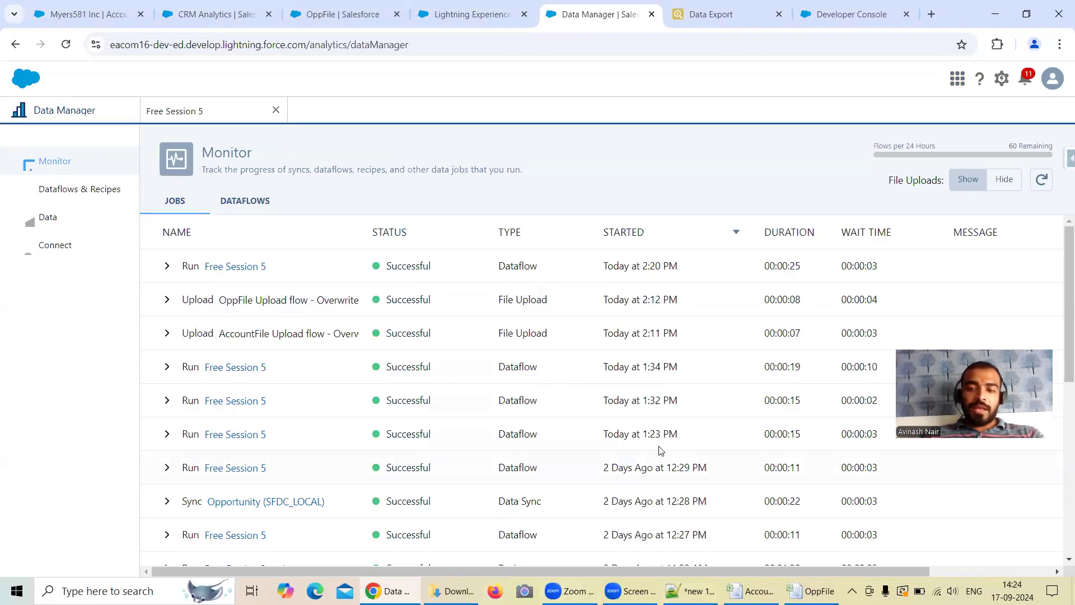
Step: Switch to Excel and examine the OppFile opportunity rows and AccountId values, the AccountFile records, and the Notepad++ augment notes
{"action": "left_click", "coordinate": [811, 591]}
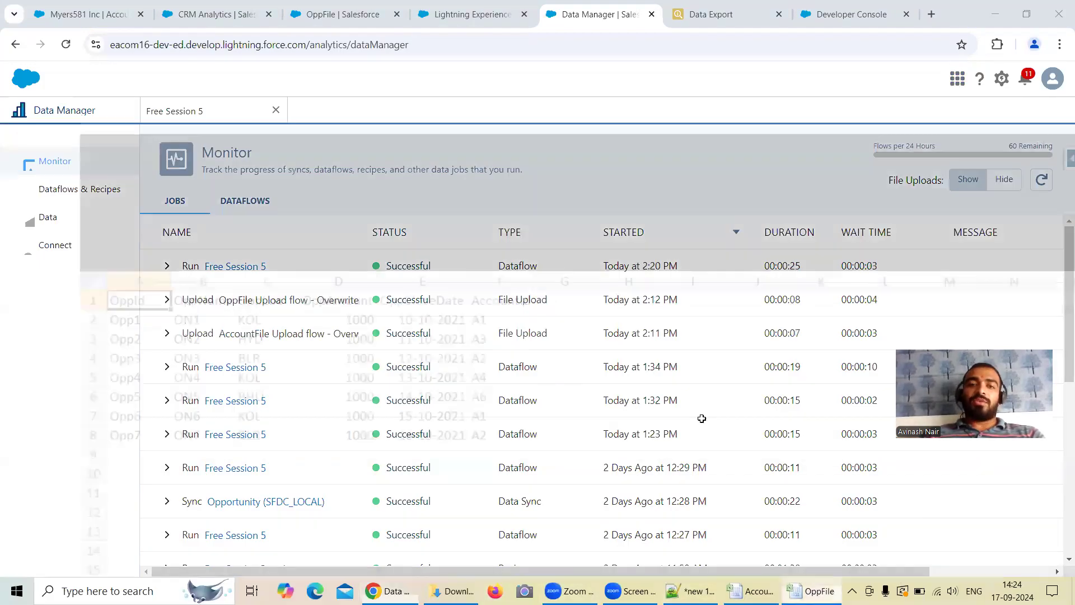
{"action": "left_click_drag", "start_coordinate": [34, 146], "coordinate": [67, 227]}
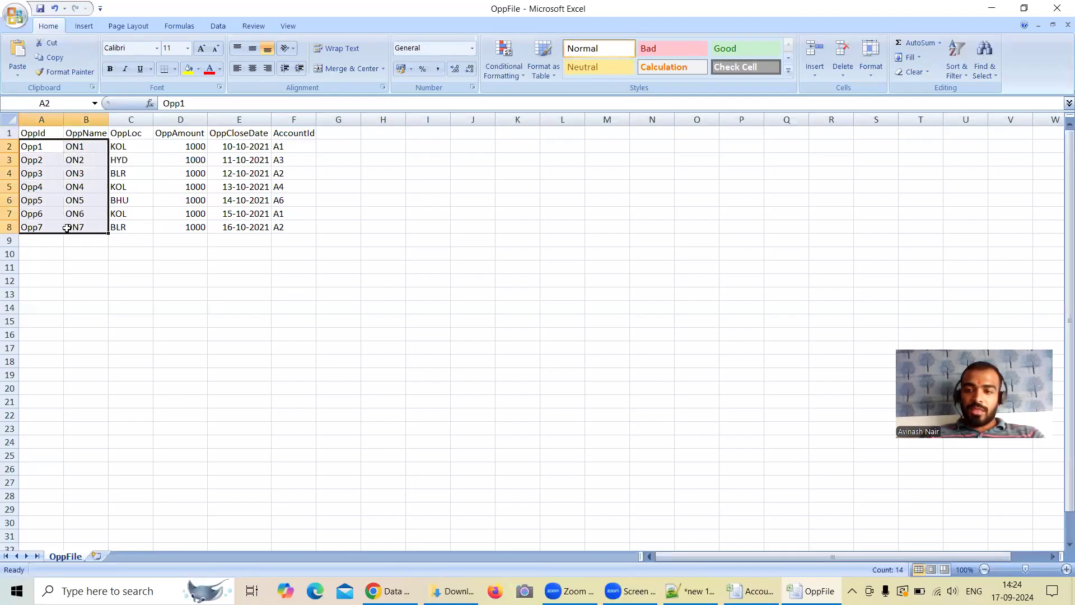
{"action": "left_click", "coordinate": [99, 268]}
{"action": "left_click_drag", "start_coordinate": [35, 148], "coordinate": [54, 220]}
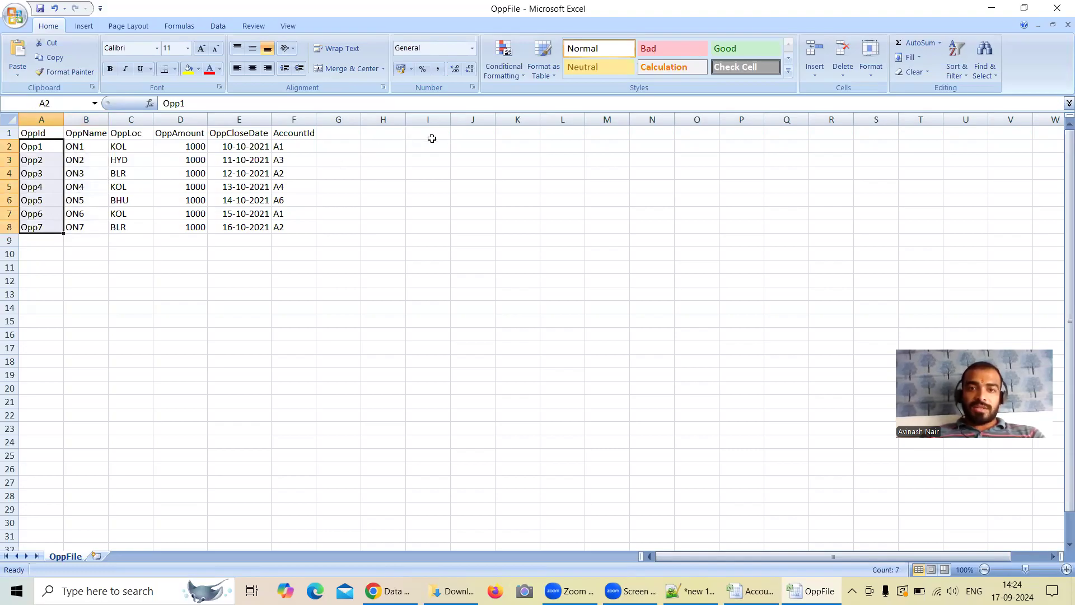
{"action": "left_click", "coordinate": [391, 136]}
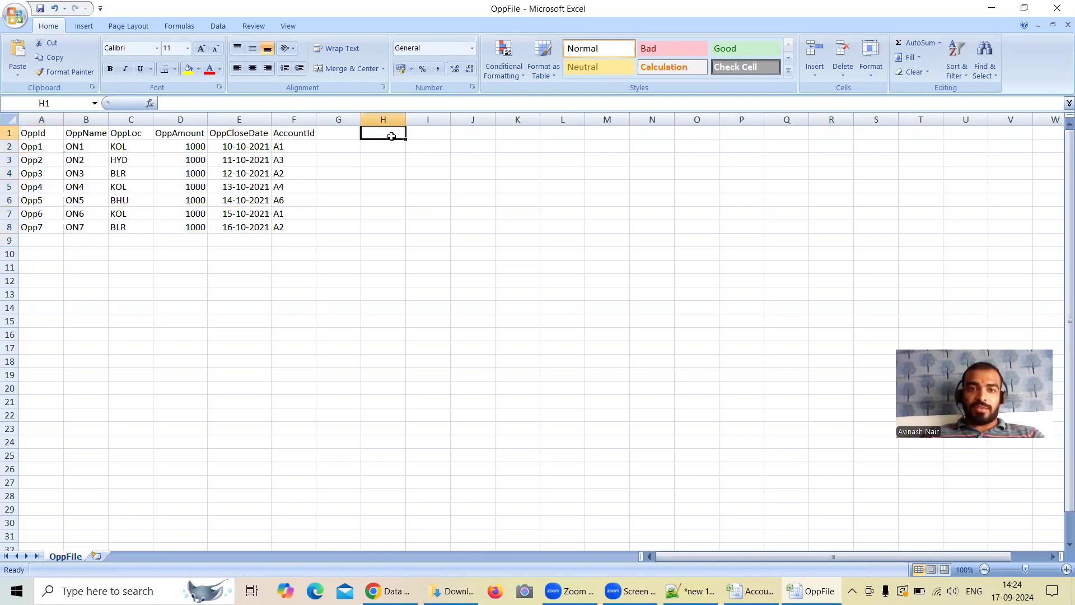
{"action": "left_click", "coordinate": [291, 149]}
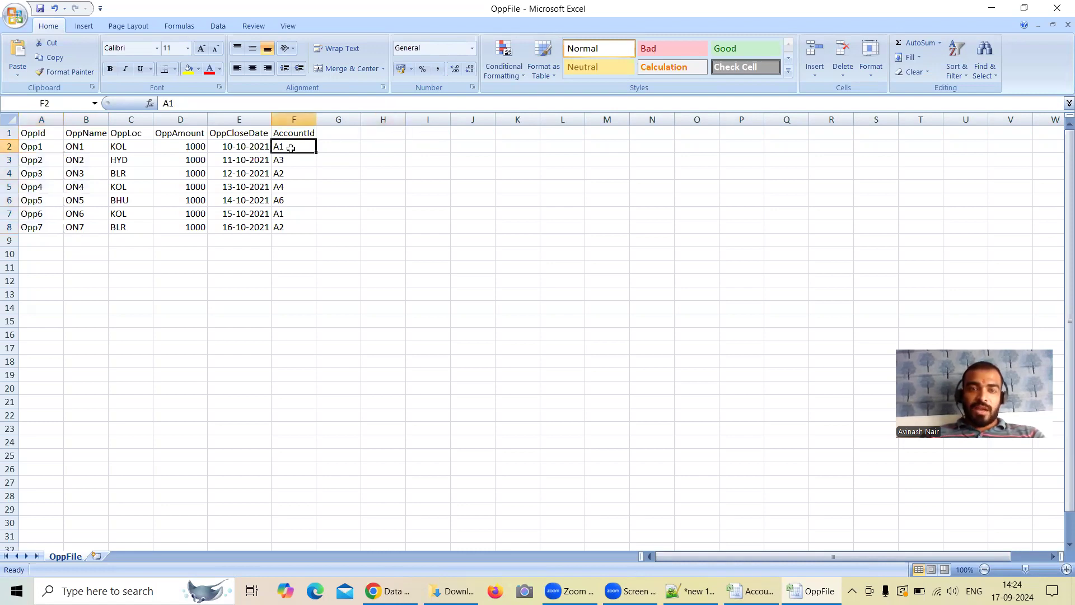
{"action": "left_click", "coordinate": [376, 148]}
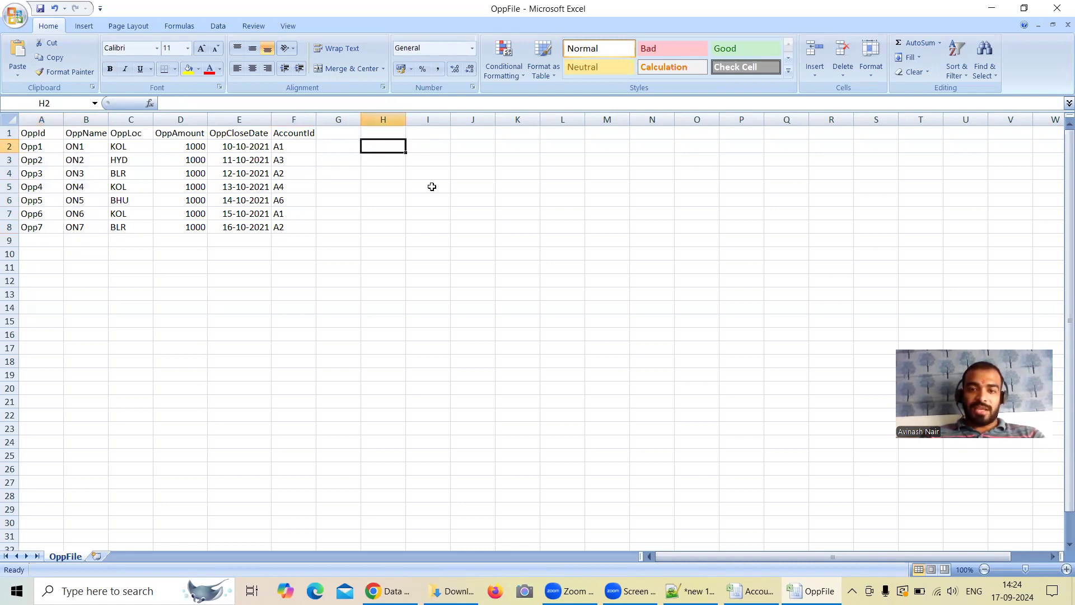
{"action": "left_click", "coordinate": [751, 591]}
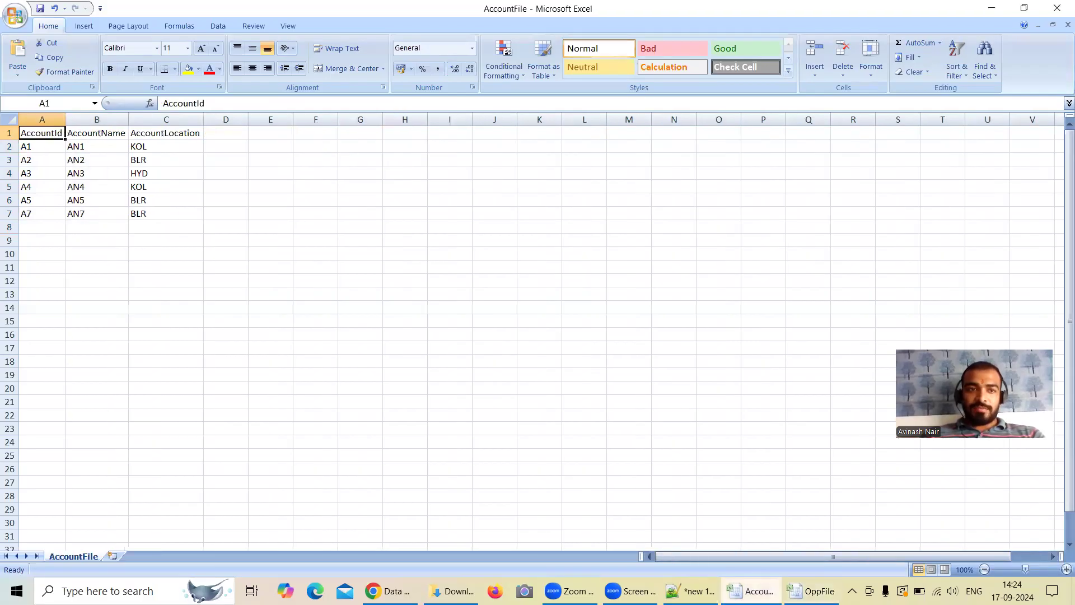
{"action": "left_click", "coordinate": [751, 591]}
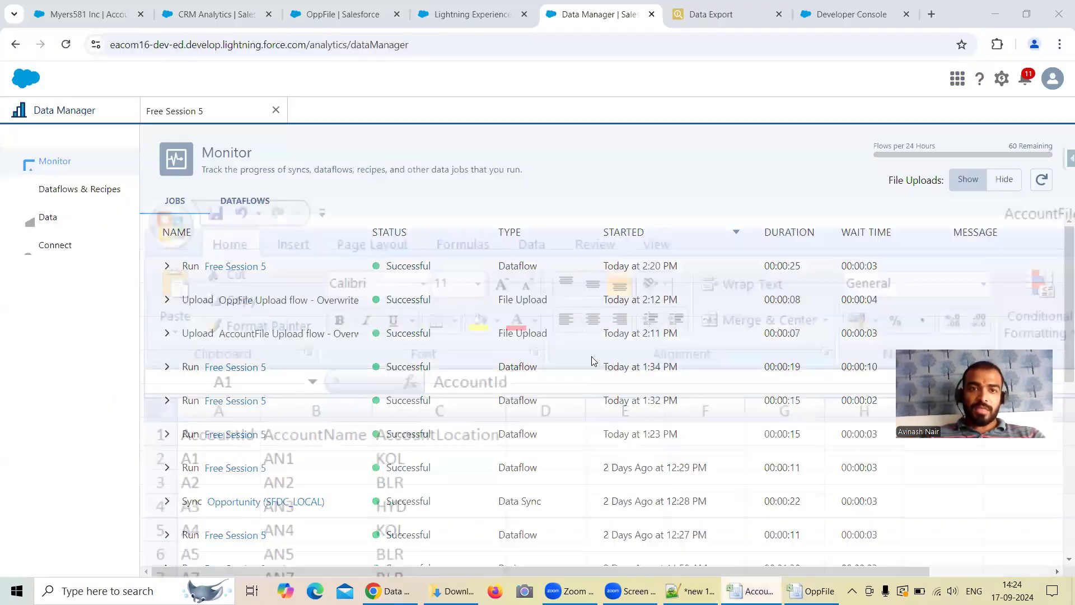
{"action": "left_click", "coordinate": [689, 591]}
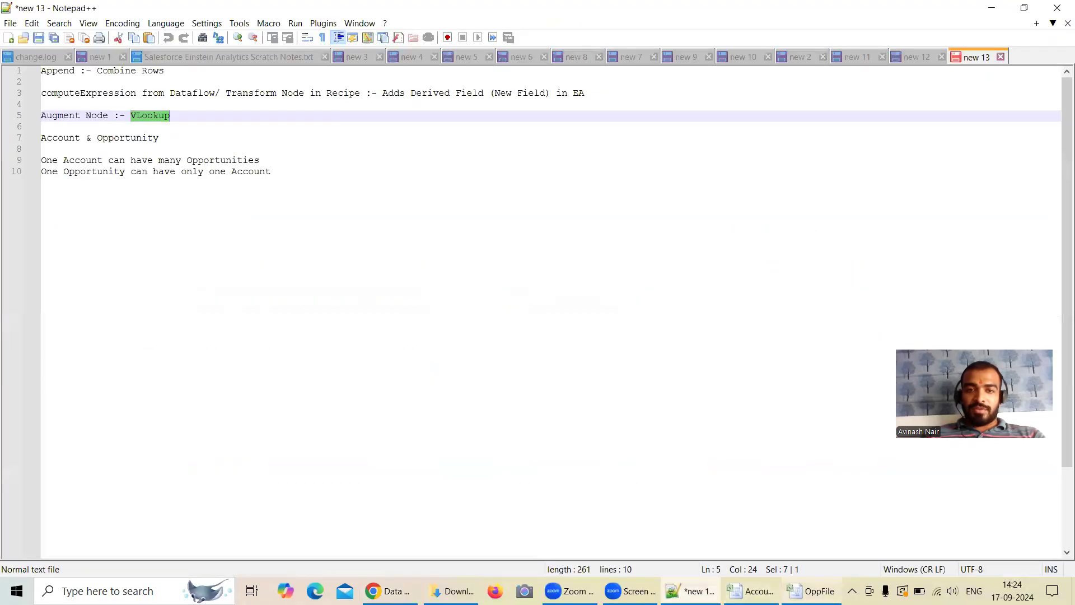
Step: In the OppFile workbook, enter AN1 in cell H2 and the header Account in H1
{"action": "left_click", "coordinate": [810, 591]}
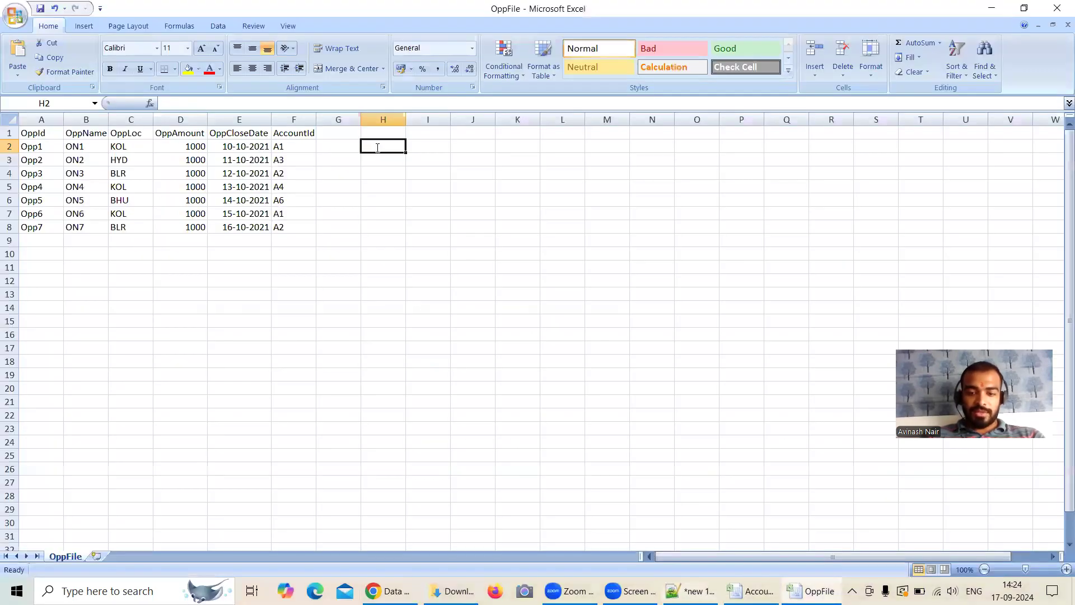
{"action": "type", "text": "An1"}
{"action": "left_click", "coordinate": [387, 147]}
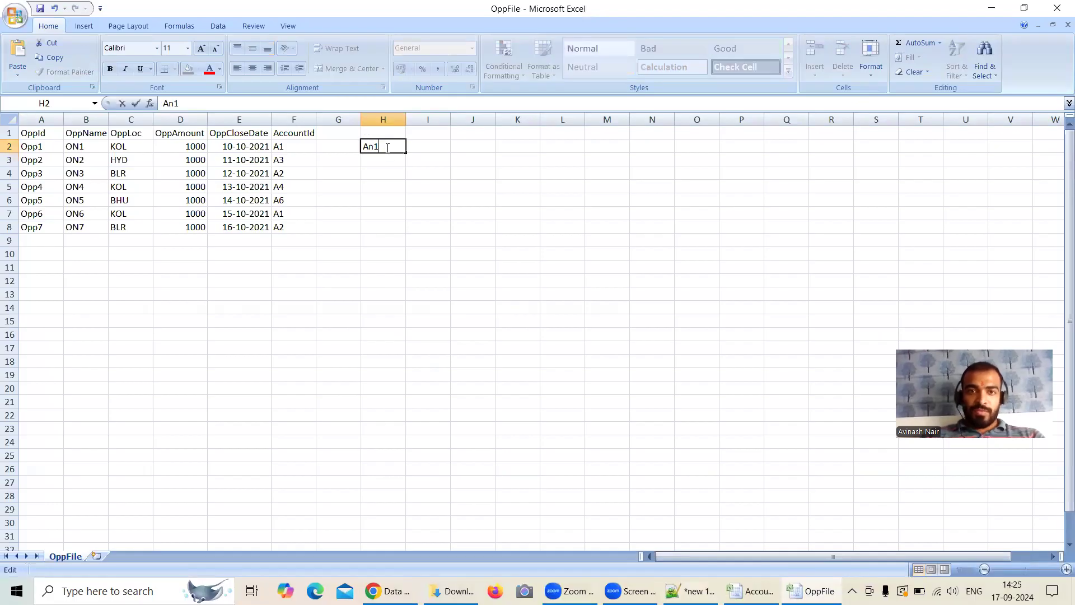
{"action": "left_click", "coordinate": [389, 160]}
{"action": "left_click", "coordinate": [380, 142]}
{"action": "double_click", "coordinate": [373, 147]}
{"action": "key", "text": "BackSpace"}
{"action": "key", "text": "BackSpace"}
{"action": "type", "text": "N1"}
{"action": "left_click", "coordinate": [377, 131]}
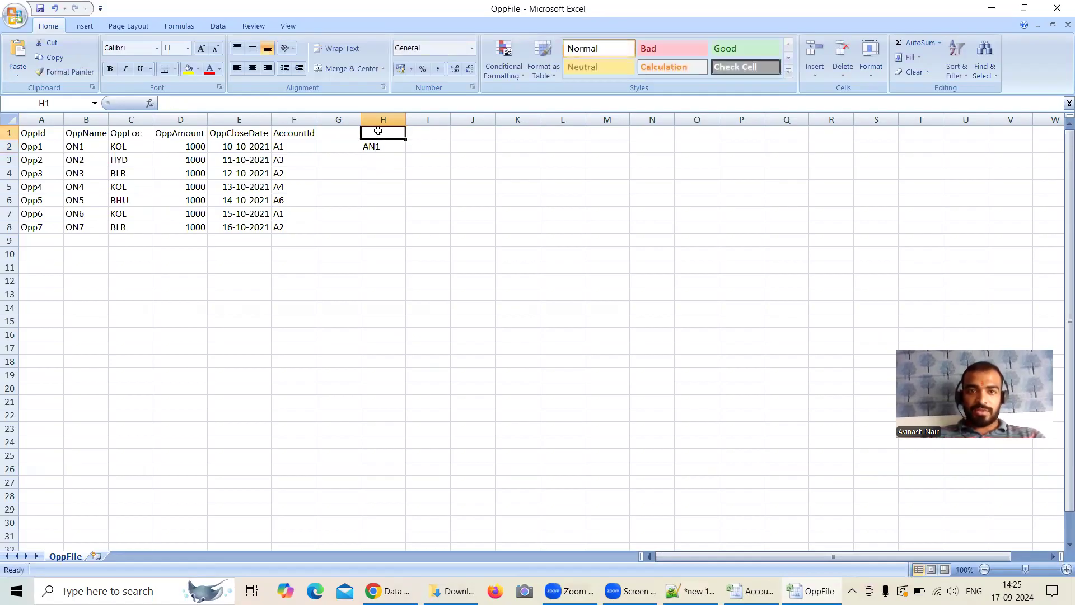
{"action": "type", "text": "Account"}
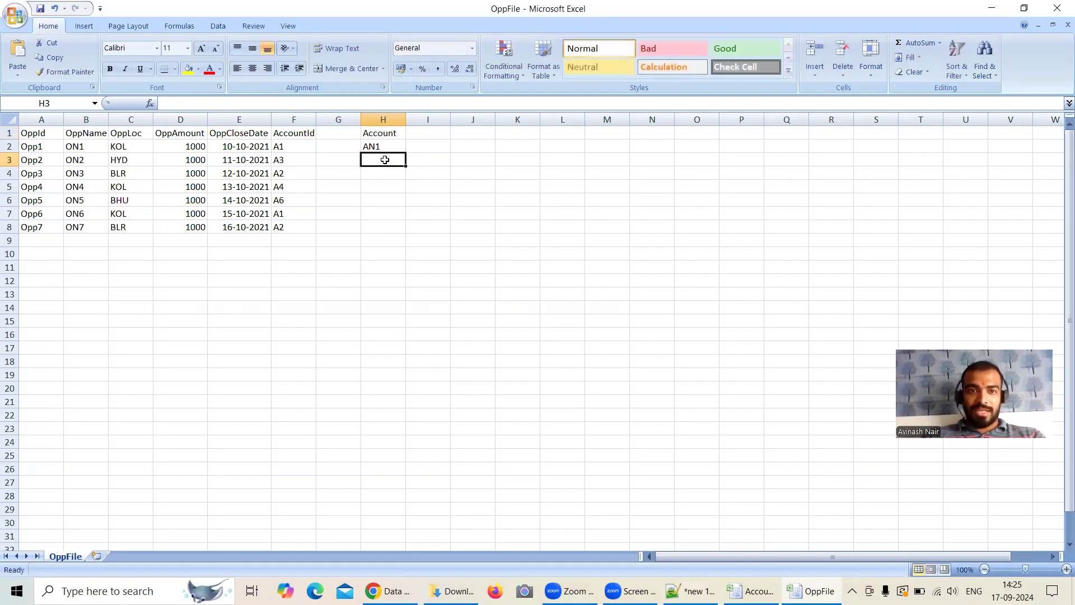
Step: Look up account A3 in the AccountFile workbook and enter its name, AN3, in cell H3 of OppFile
{"action": "key", "text": "alt+Tab"}
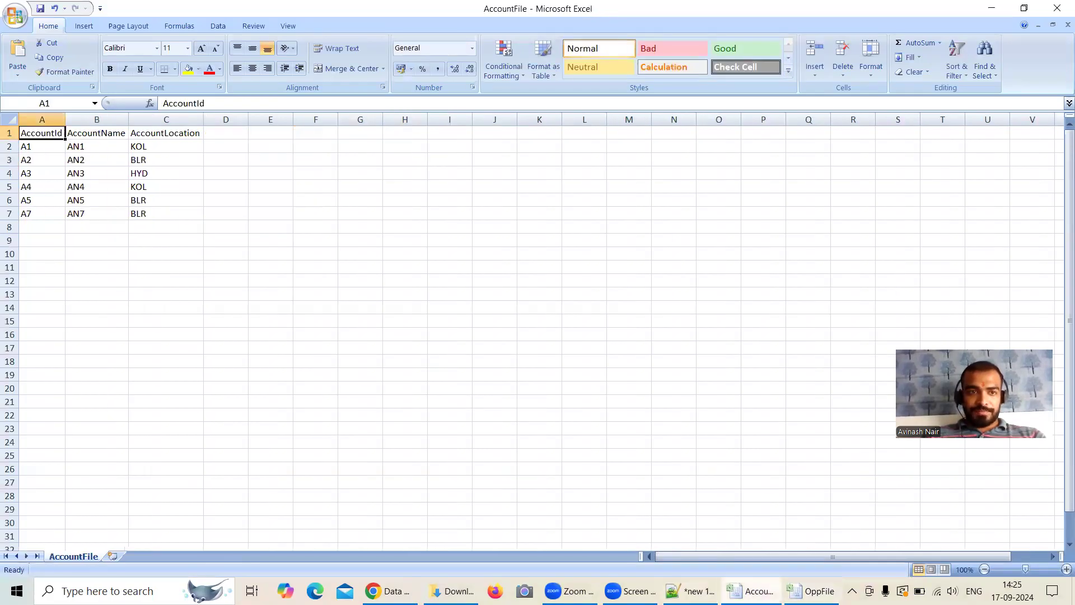
{"action": "key", "text": "alt+Tab"}
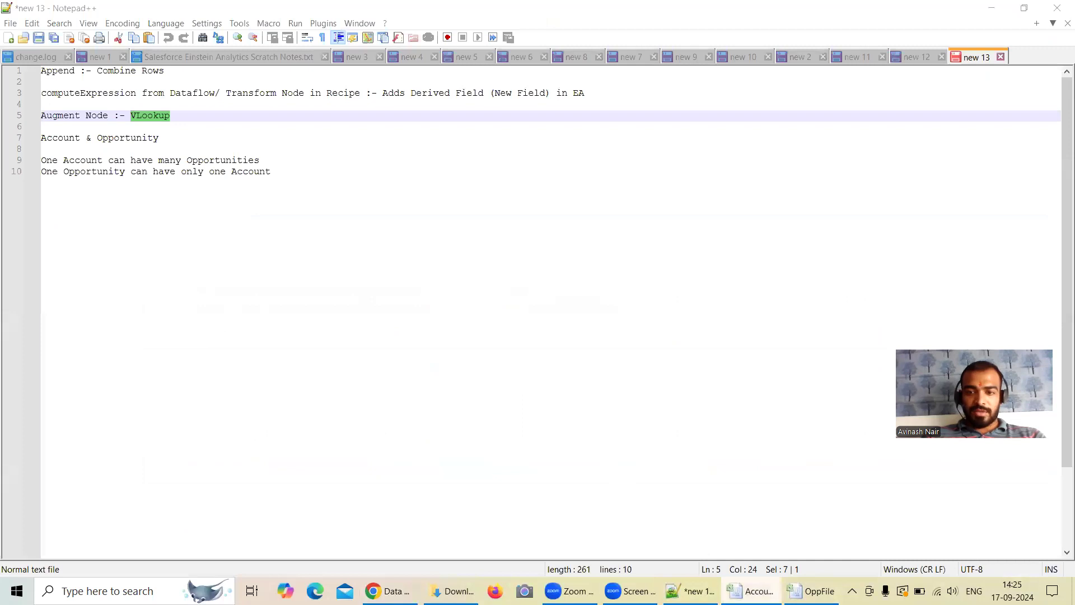
{"action": "key", "text": "alt+Tab"}
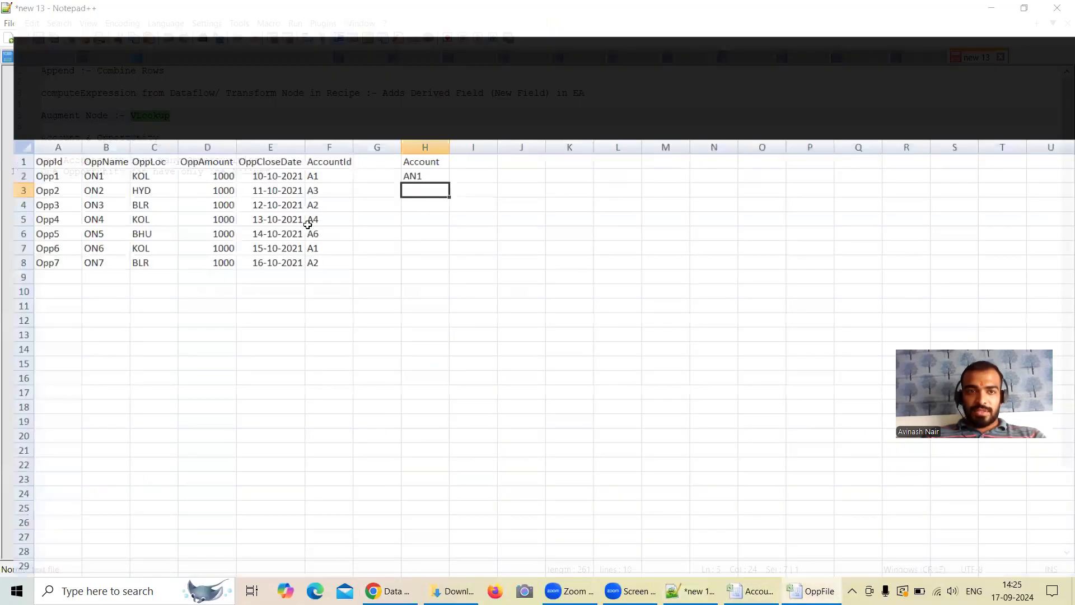
{"action": "double_click", "coordinate": [372, 160]}
{"action": "type", "text": "AN#"}
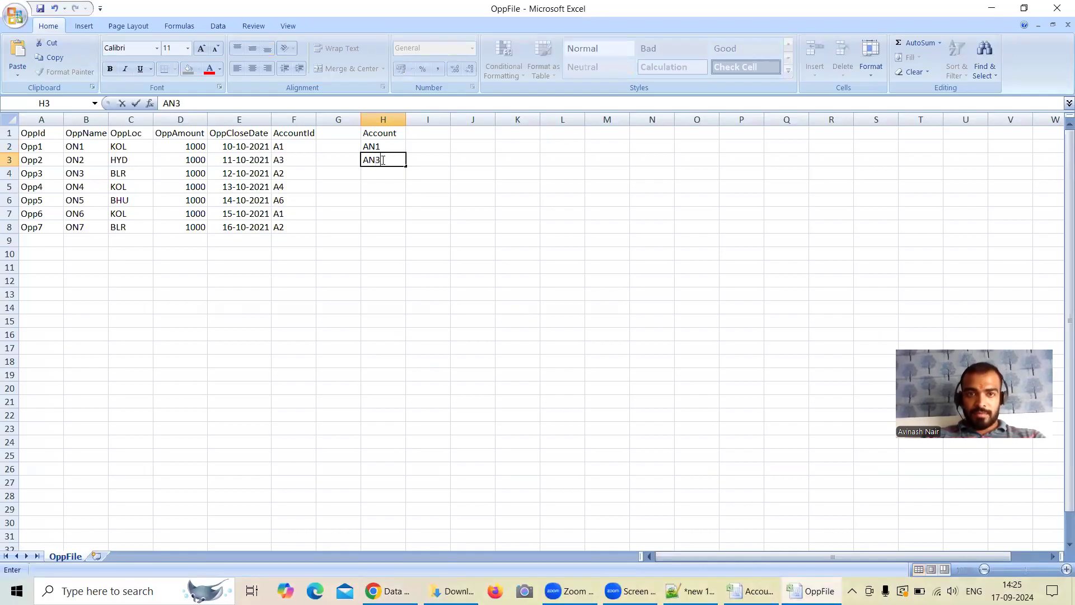
{"action": "left_click", "coordinate": [384, 173]}
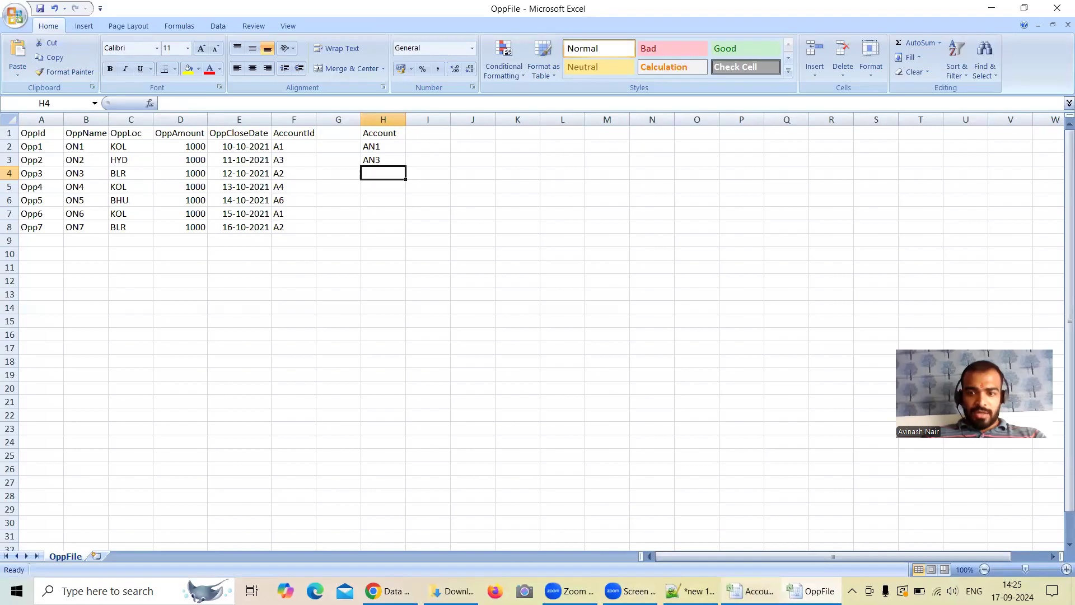
Step: Check the account names in AccountFile and enter AN2 in cell H4 and AN4 in H5 of OppFile
{"action": "left_click", "coordinate": [751, 591]}
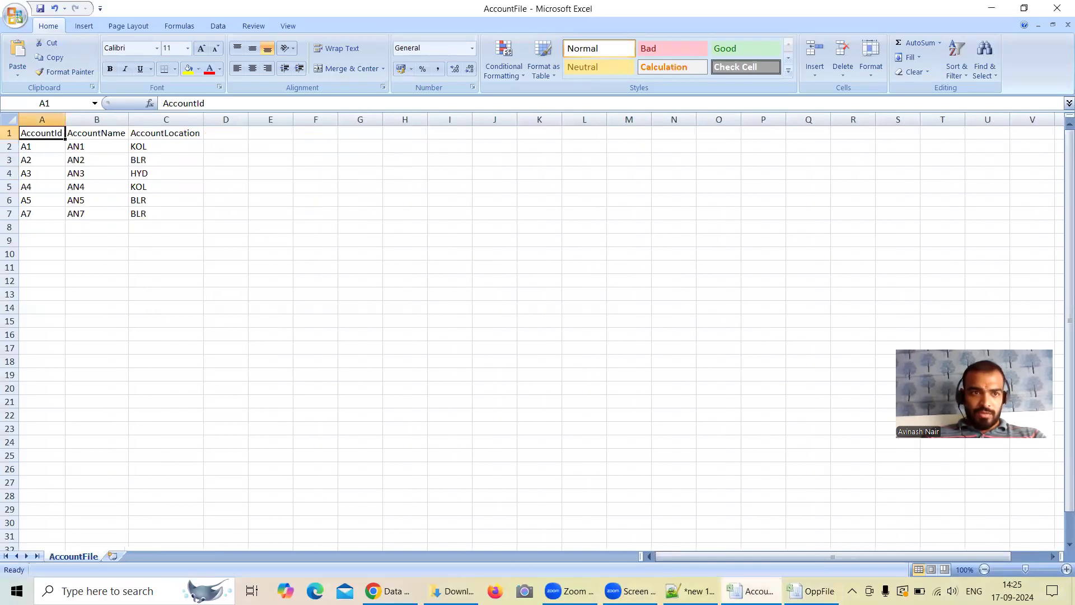
{"action": "left_click", "coordinate": [812, 591]}
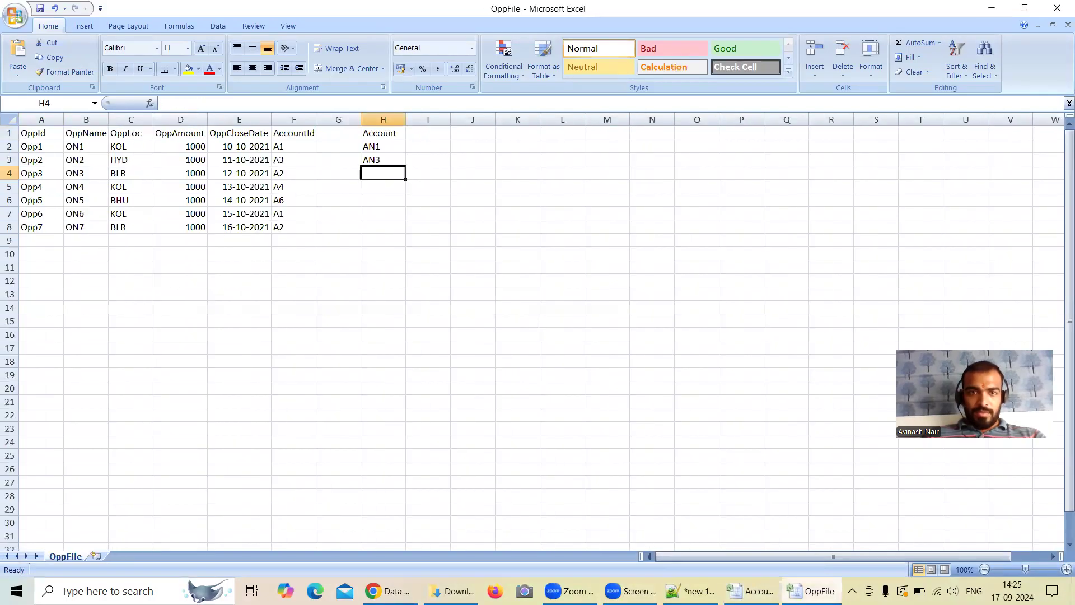
{"action": "left_click", "coordinate": [751, 591]}
{"action": "left_click", "coordinate": [811, 591]}
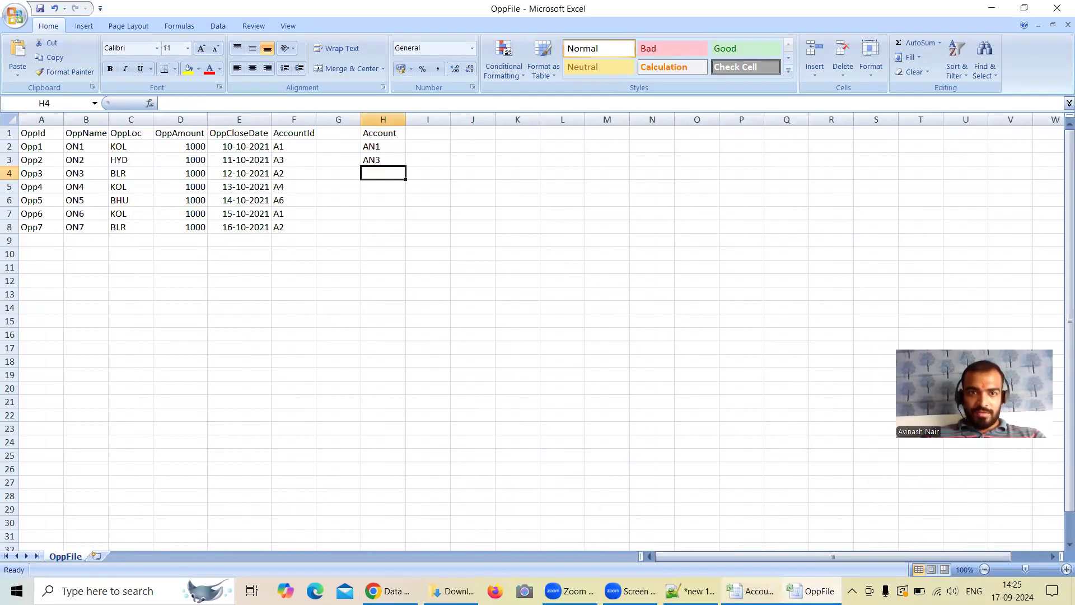
{"action": "double_click", "coordinate": [377, 175]}
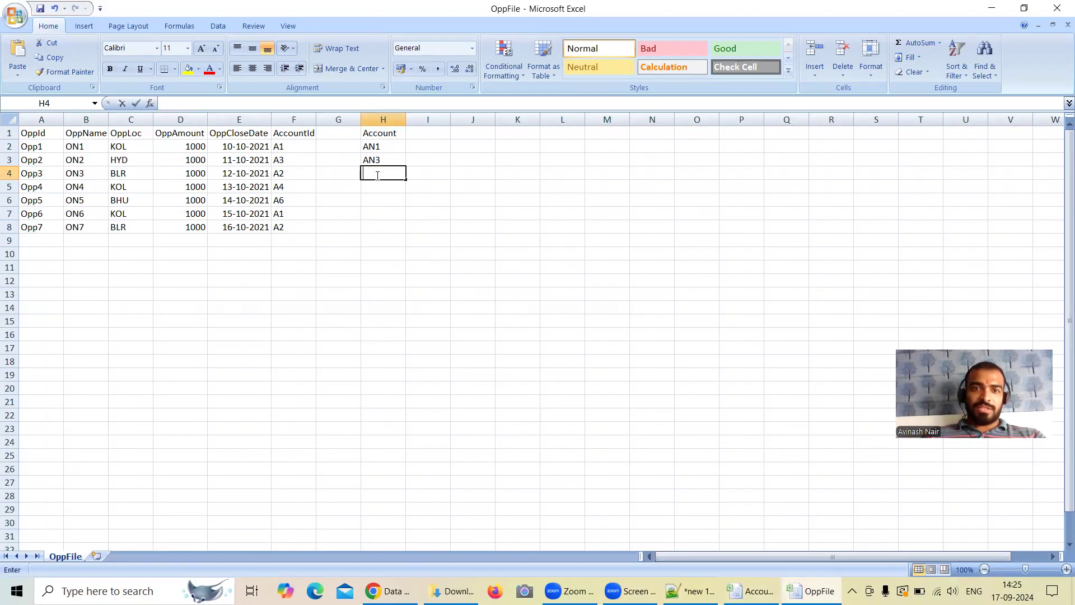
{"action": "type", "text": "AN@"}
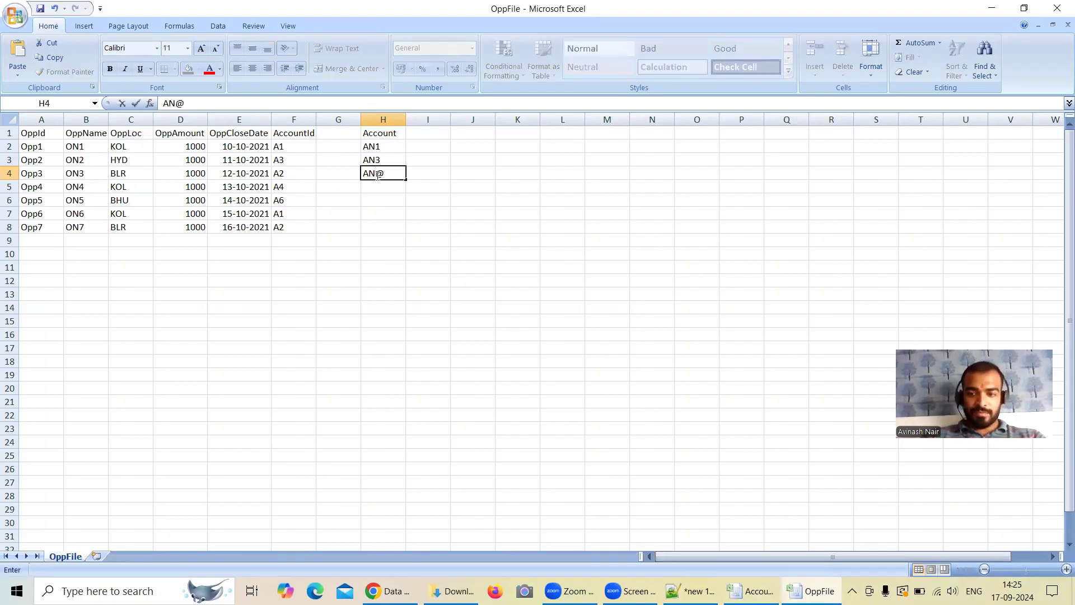
{"action": "key", "text": "Return"}
{"action": "type", "text": "AN4"}
Step: Leave H6 empty and enter AN1 in cell H7 and AN2 in H8 for the last two opportunities
{"action": "left_click", "coordinate": [379, 214]}
{"action": "type", "text": "A"}
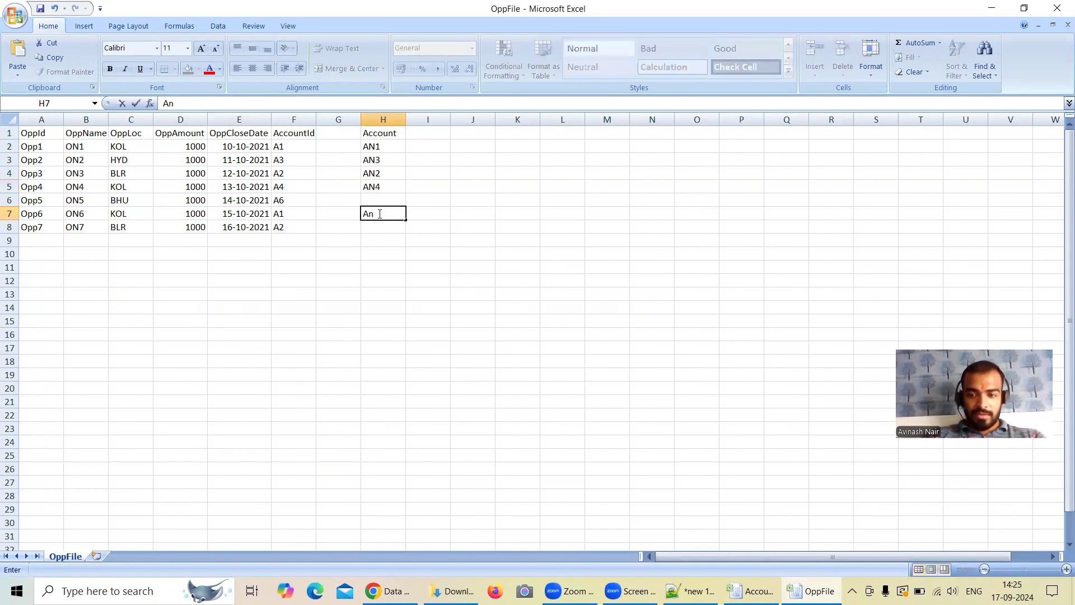
{"action": "type", "text": "N1"}
{"action": "left_click", "coordinate": [369, 228]}
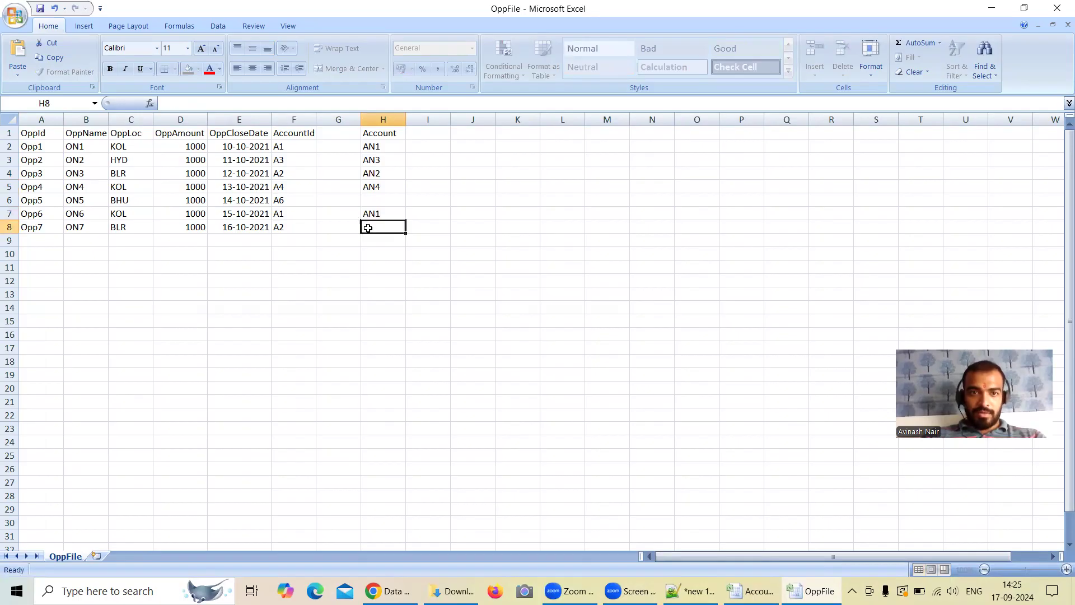
{"action": "type", "text": "AN2"}
Step: Review the repeated and single account names in the Account column against the opportunity rows
{"action": "left_click", "coordinate": [374, 152]}
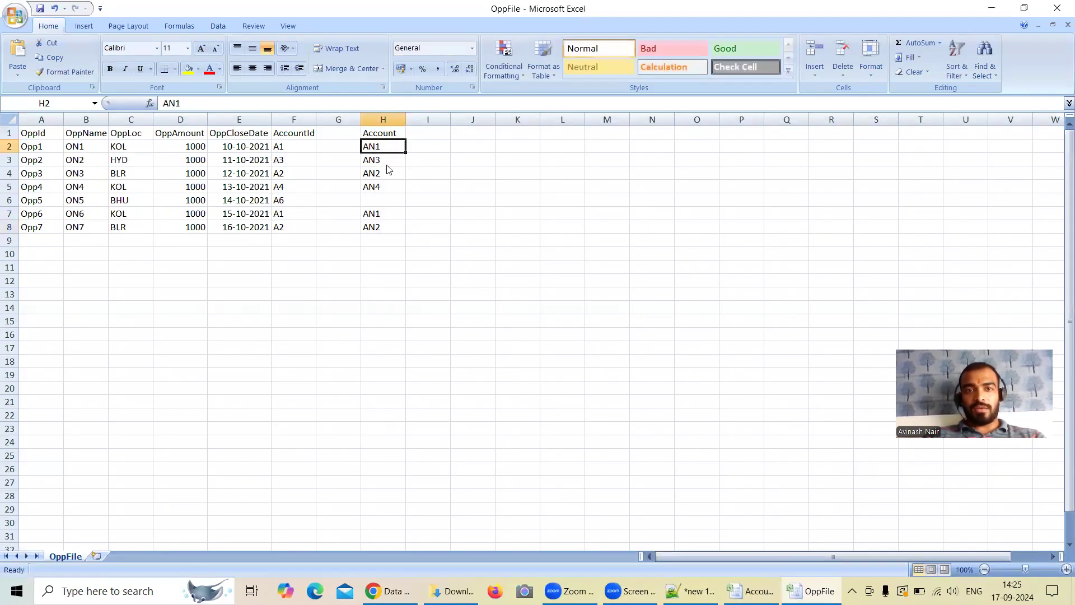
{"action": "left_click", "coordinate": [379, 217]}
{"action": "left_click", "coordinate": [384, 169]}
{"action": "left_click", "coordinate": [387, 226]}
{"action": "left_click", "coordinate": [383, 162]}
{"action": "left_click", "coordinate": [384, 188]}
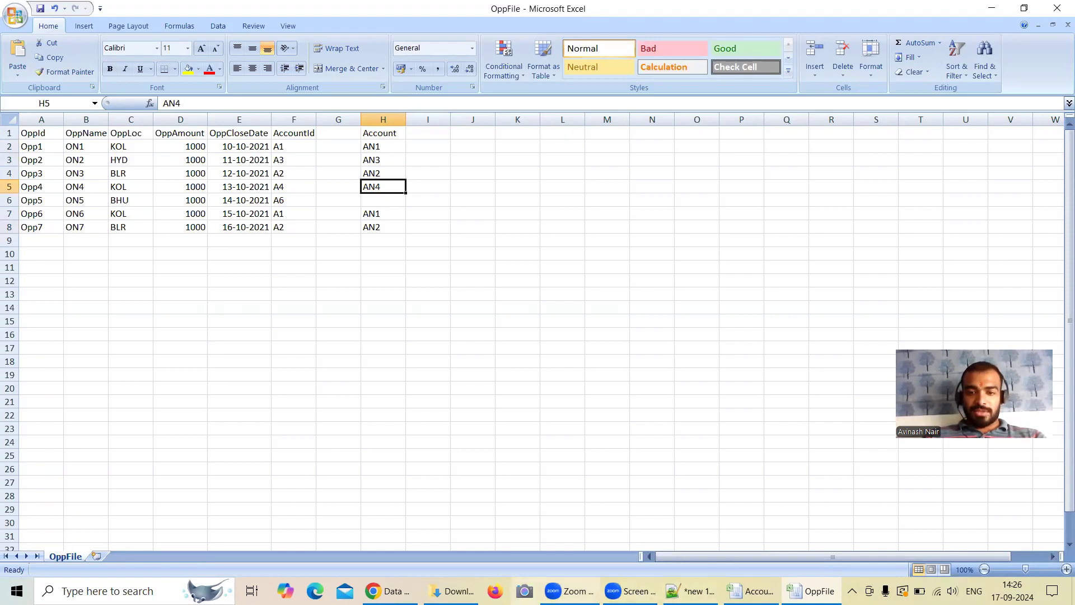
Step: Copy the name Augment_Opp_Acc_File from the Free Session 5 dataflow's sfdcRegister node and search for it in Analytics Studio
{"action": "left_click", "coordinate": [390, 591]}
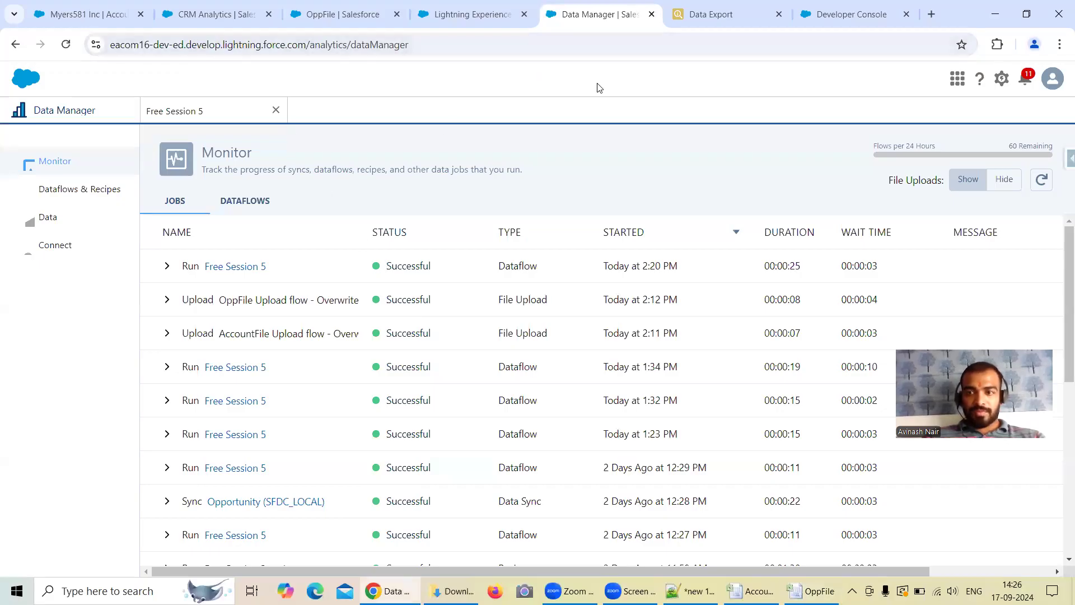
{"action": "left_click", "coordinate": [193, 112]}
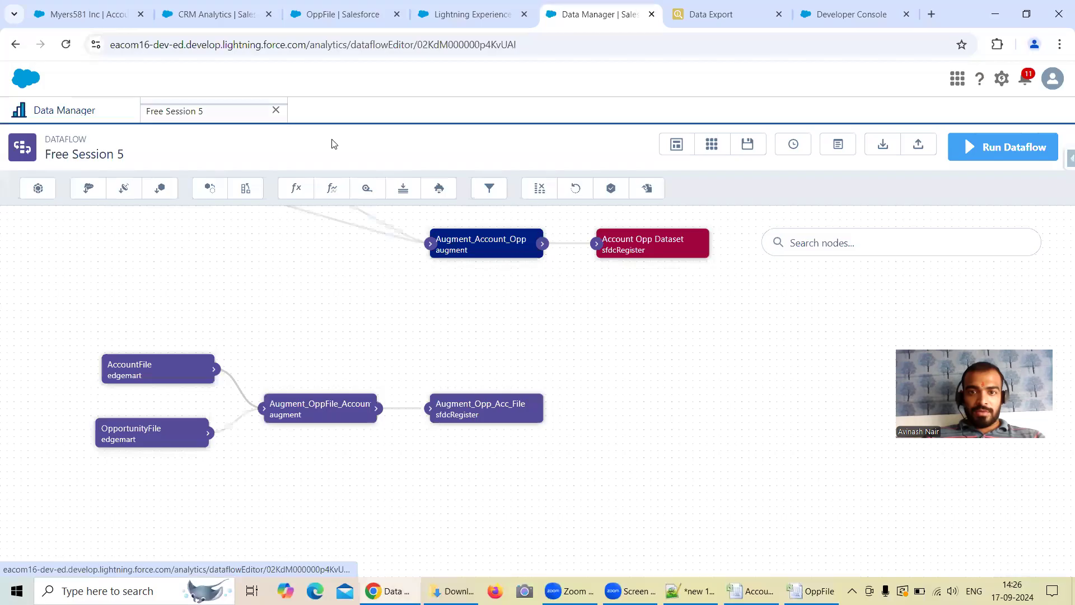
{"action": "left_click", "coordinate": [493, 407]}
{"action": "left_click_drag", "start_coordinate": [504, 337], "coordinate": [347, 328]}
{"action": "key", "text": "ctrl+c"}
{"action": "left_click", "coordinate": [216, 14]}
{"action": "left_click", "coordinate": [203, 186]}
{"action": "key", "text": "ctrl+v"}
{"action": "key", "text": "Return"}
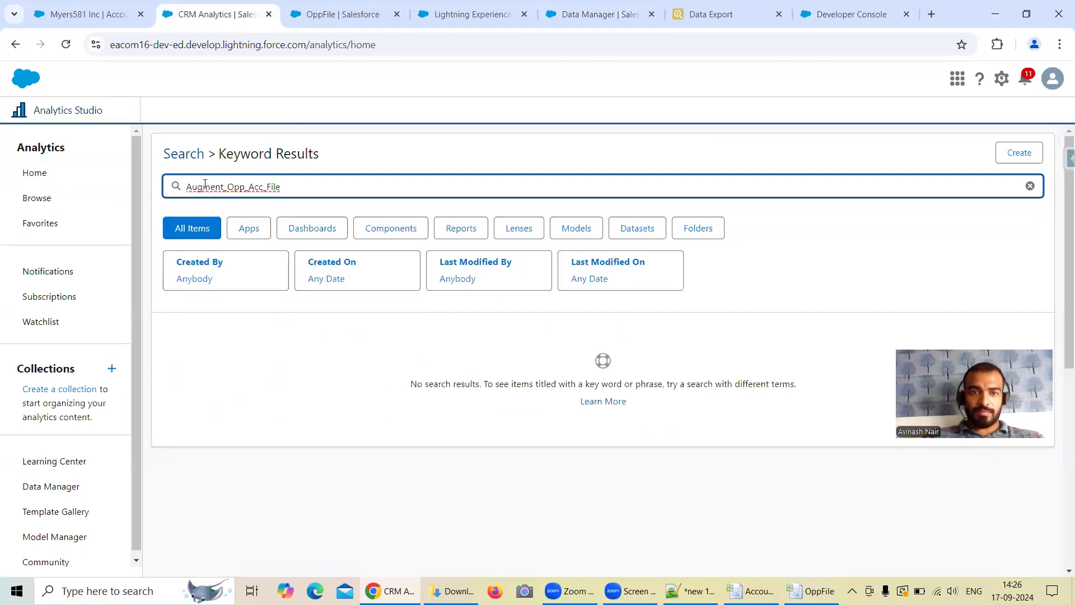
Step: Search Analytics Studio again for Augment_Opp_Acc_File and reload the page
{"action": "left_click_drag", "start_coordinate": [300, 185], "coordinate": [186, 185]}
{"action": "key", "text": "ctrl+c"}
{"action": "key", "text": "BackSpace"}
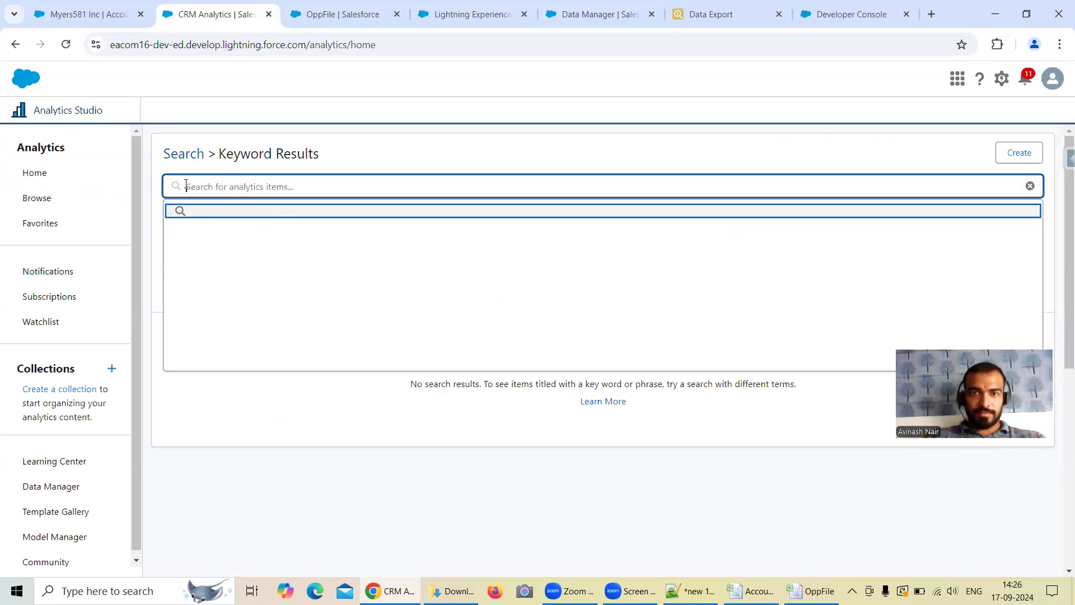
{"action": "key", "text": "ctrl+v"}
{"action": "key", "text": "Return"}
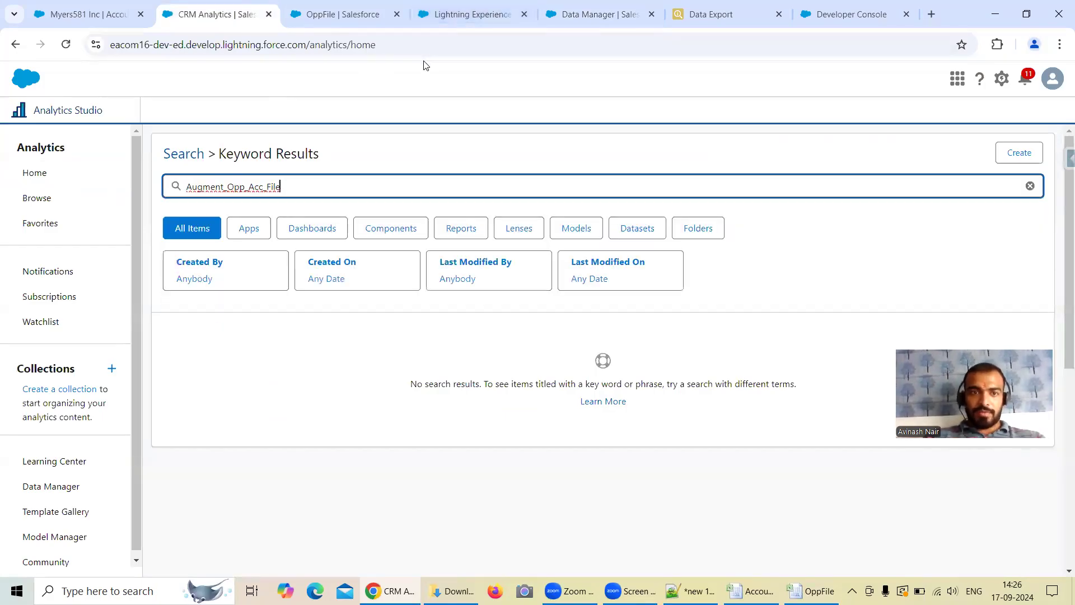
{"action": "left_click", "coordinate": [65, 45]}
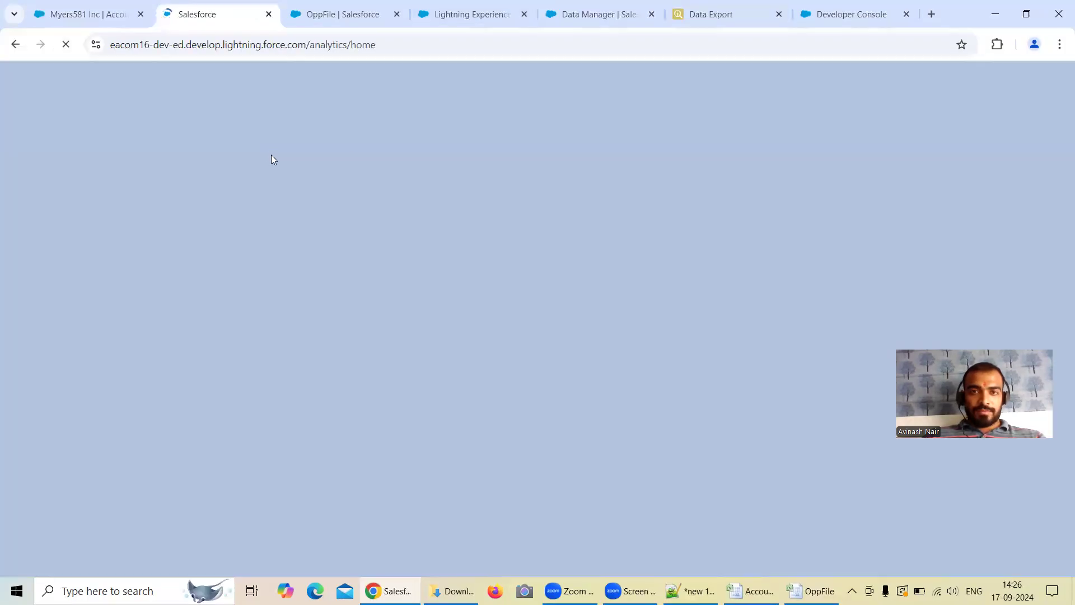
Step: Copy the Name value Augment Opp Acc File from the open sfdcRegister node in the Free Session 5 dataflow
{"action": "left_click", "coordinate": [599, 14]}
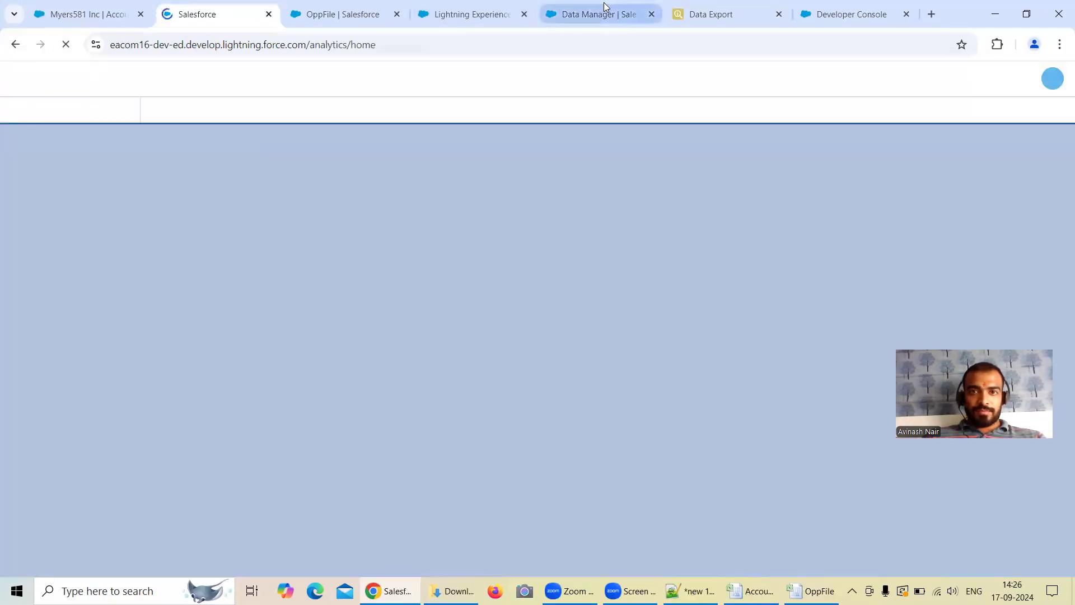
{"action": "scroll", "coordinate": [523, 347], "scroll_direction": "down", "scroll_amount": 1}
{"action": "left_click_drag", "start_coordinate": [497, 344], "coordinate": [367, 346]}
{"action": "key", "text": "ctrl+c"}
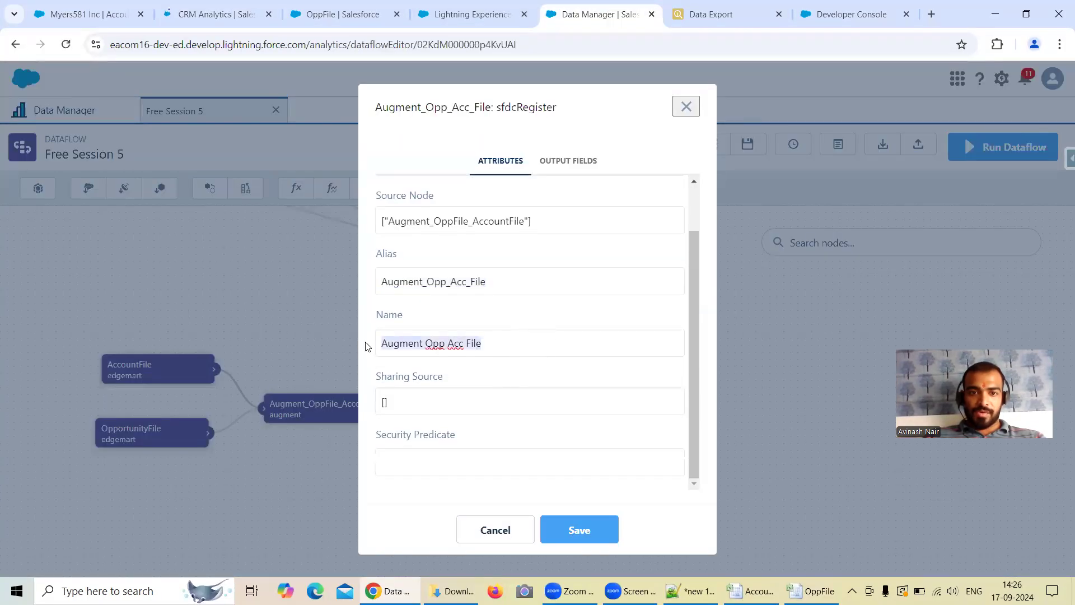
Step: Search Analytics Studio for Augment Opp Acc File and open that dataset in a new lens
{"action": "left_click", "coordinate": [219, 12]}
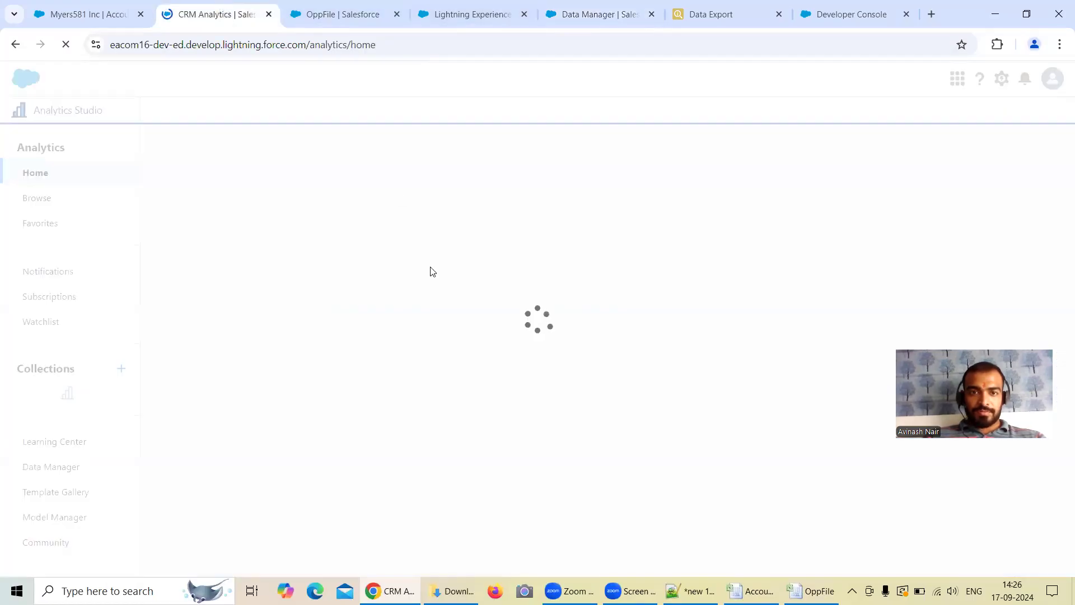
{"action": "left_click", "coordinate": [236, 187]}
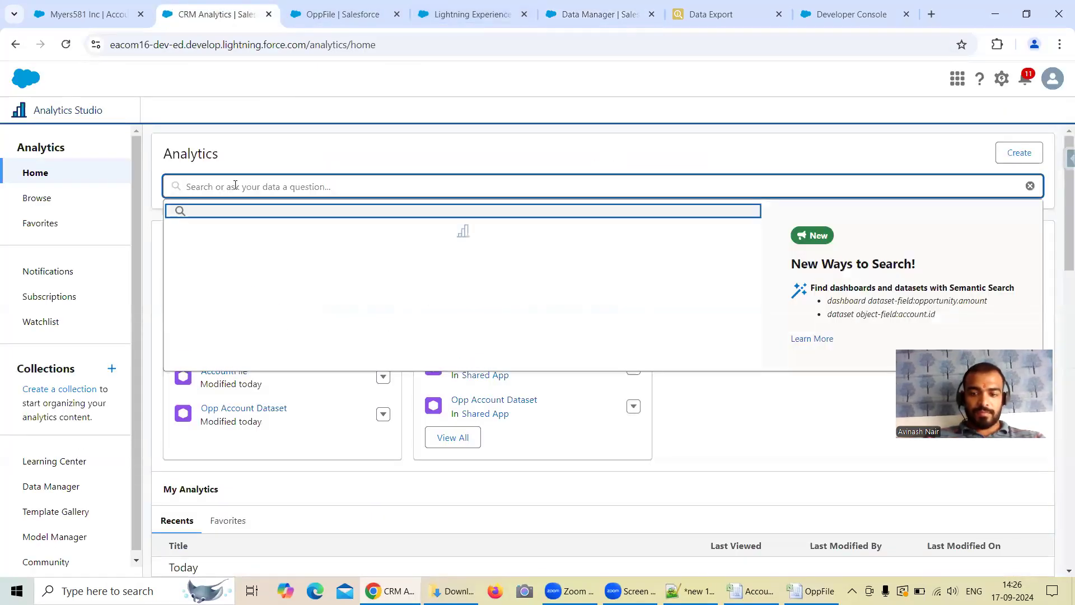
{"action": "key", "text": "ctrl+v"}
{"action": "key", "text": "Return"}
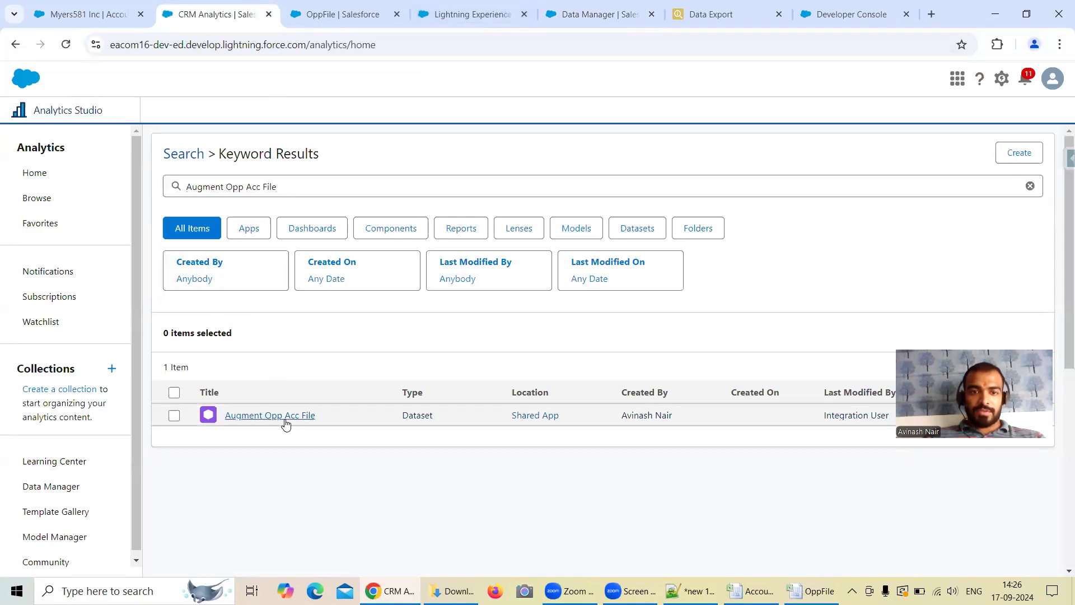
{"action": "left_click", "coordinate": [283, 415]}
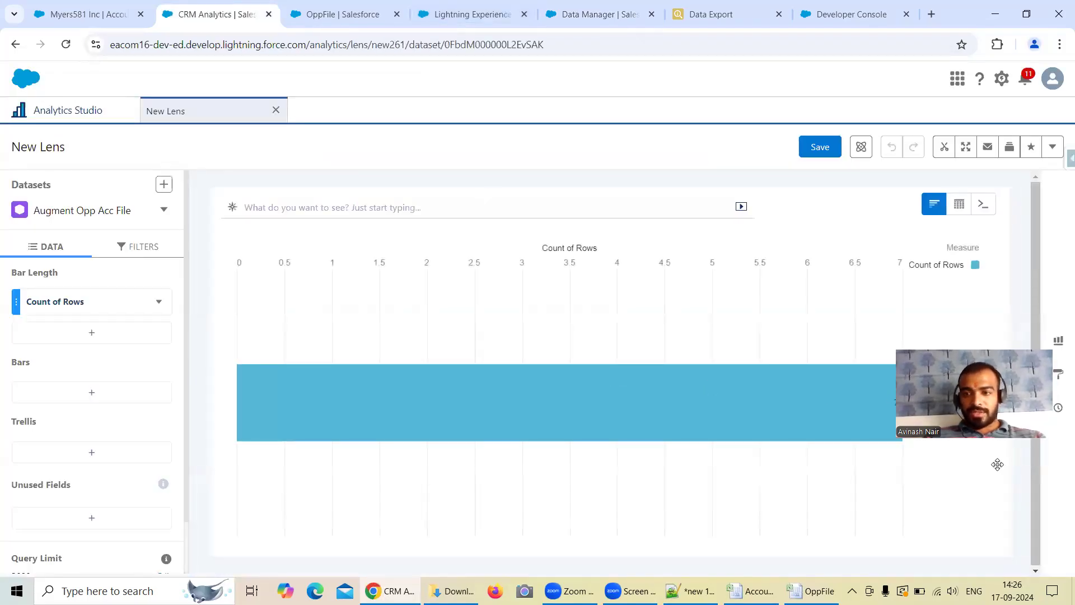
Step: Group the lens bars by Opp.AccountName and inspect the row counts for AN2 and AN1
{"action": "left_click", "coordinate": [92, 392]}
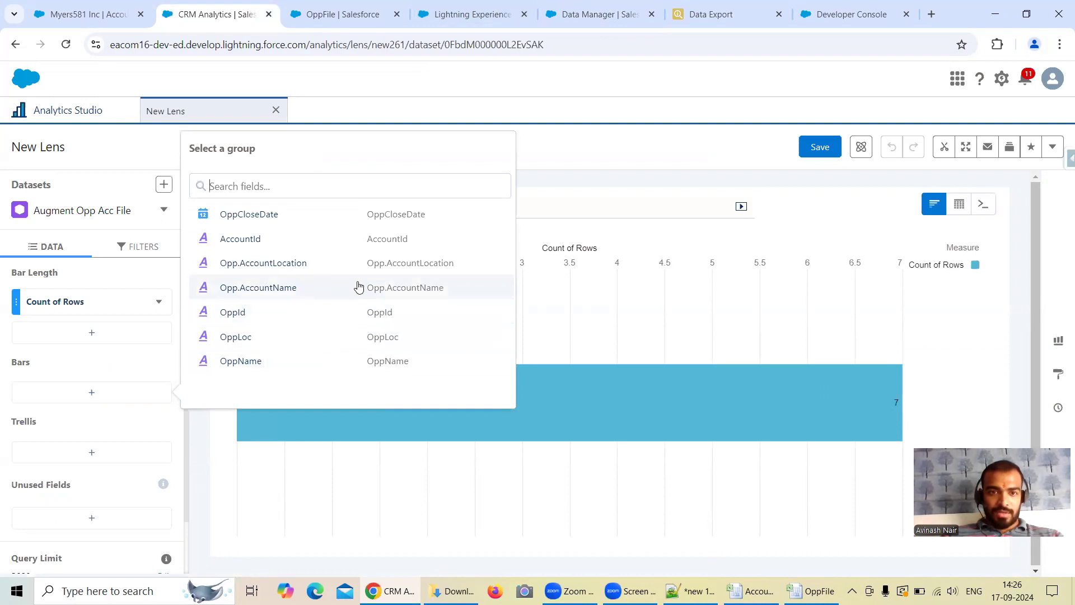
{"action": "left_click", "coordinate": [397, 291]}
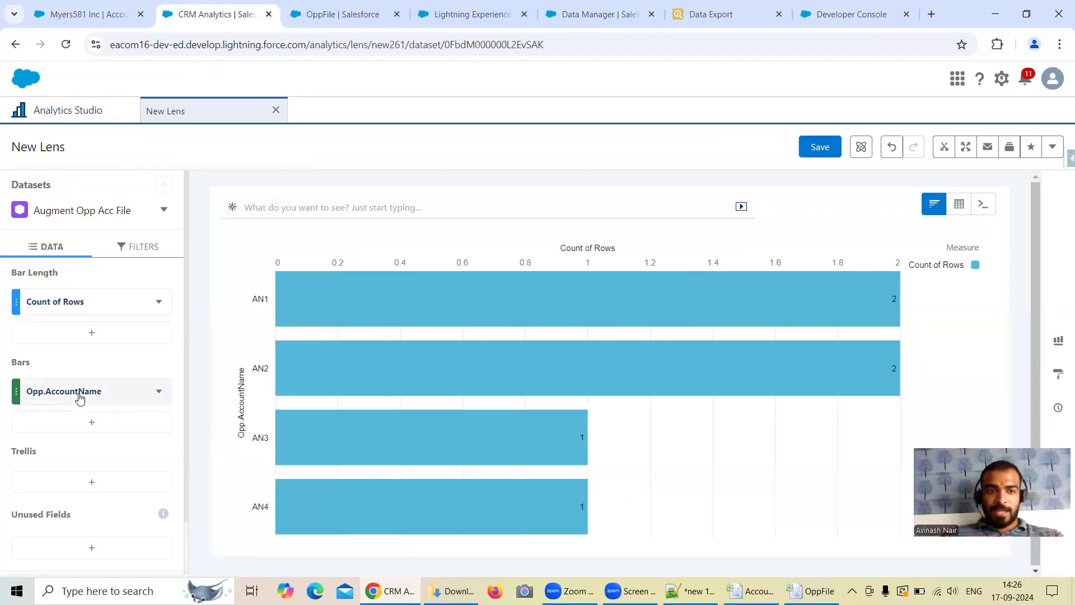
{"action": "mouse_move", "coordinate": [461, 367]}
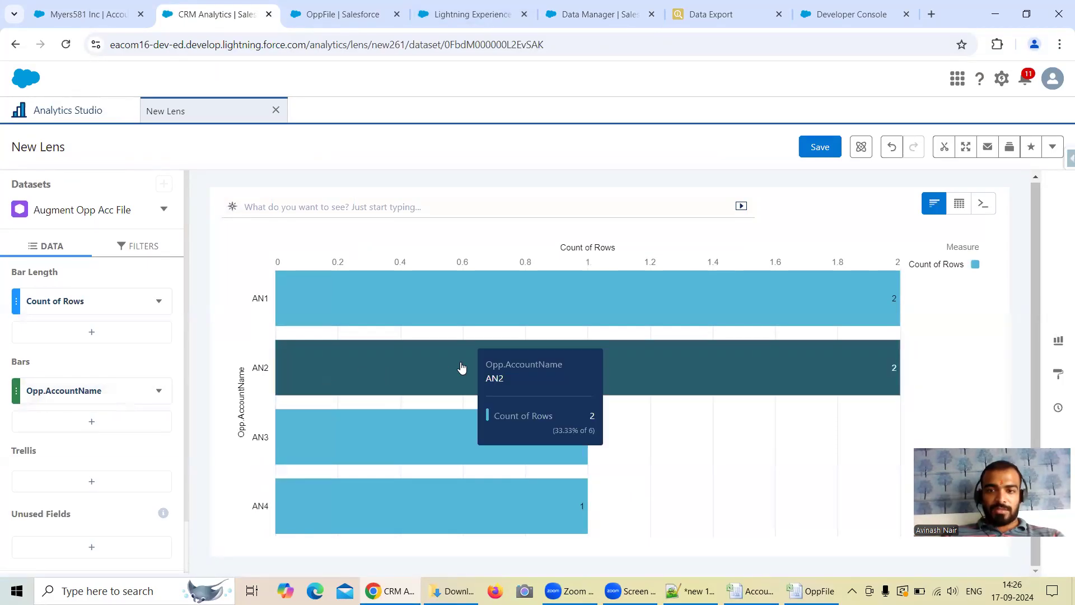
{"action": "mouse_move", "coordinate": [865, 303]}
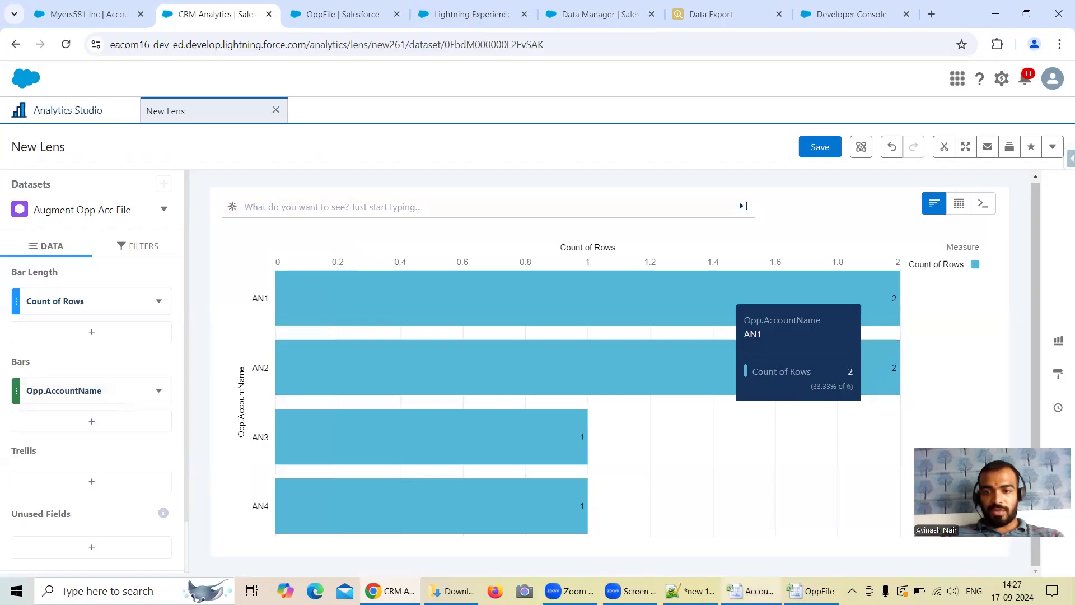
Step: Compare the lens with the Account column in OppFile and remove the Opp.AccountName grouping from the bars
{"action": "left_click", "coordinate": [811, 590]}
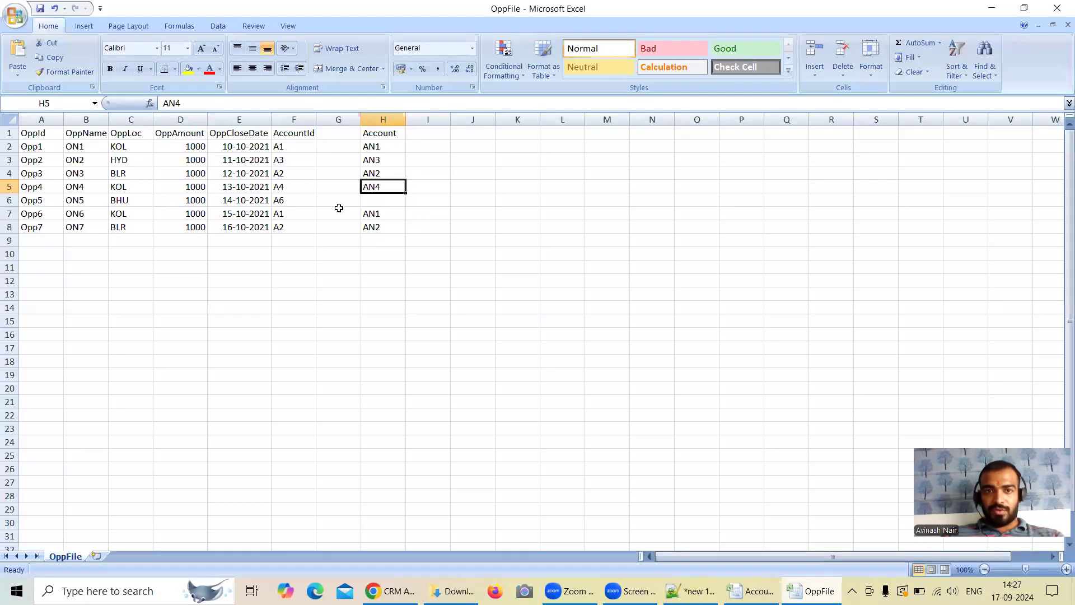
{"action": "left_click", "coordinate": [378, 152]}
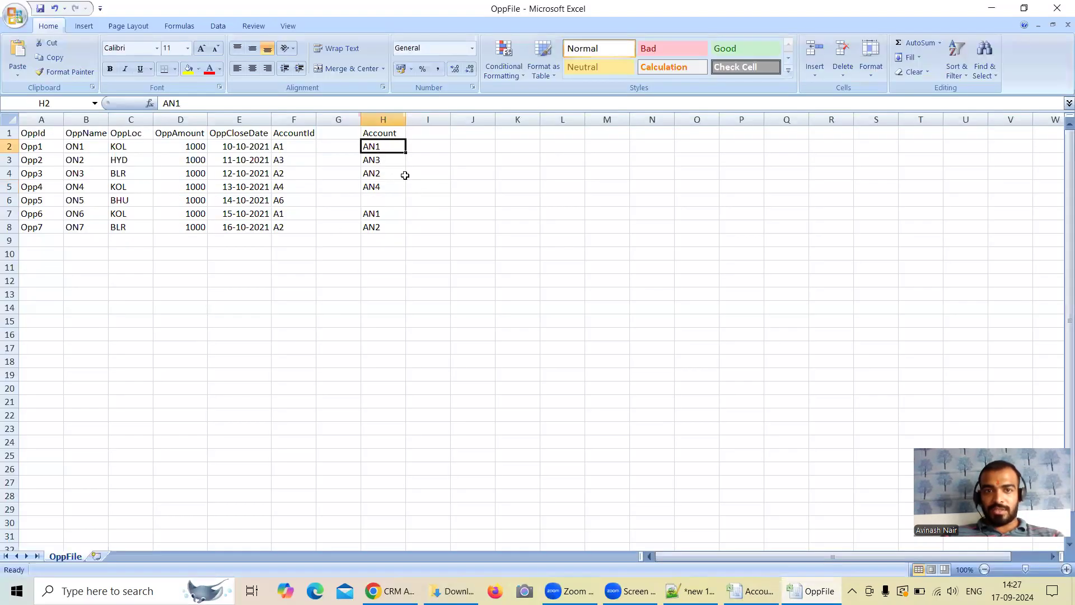
{"action": "left_click", "coordinate": [991, 8]}
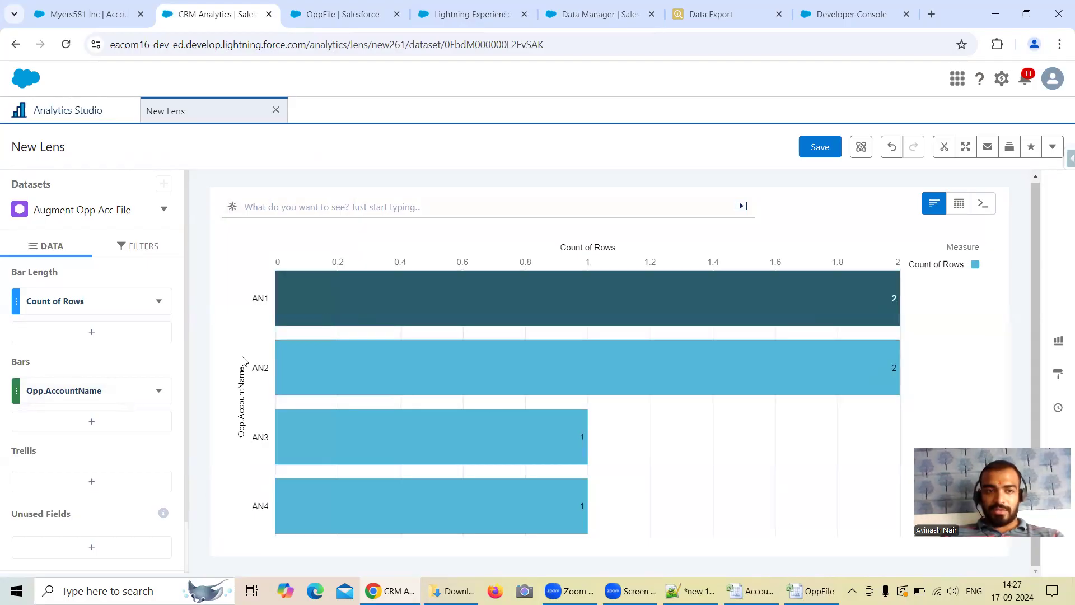
{"action": "left_click", "coordinate": [159, 391]}
{"action": "left_click", "coordinate": [168, 353]}
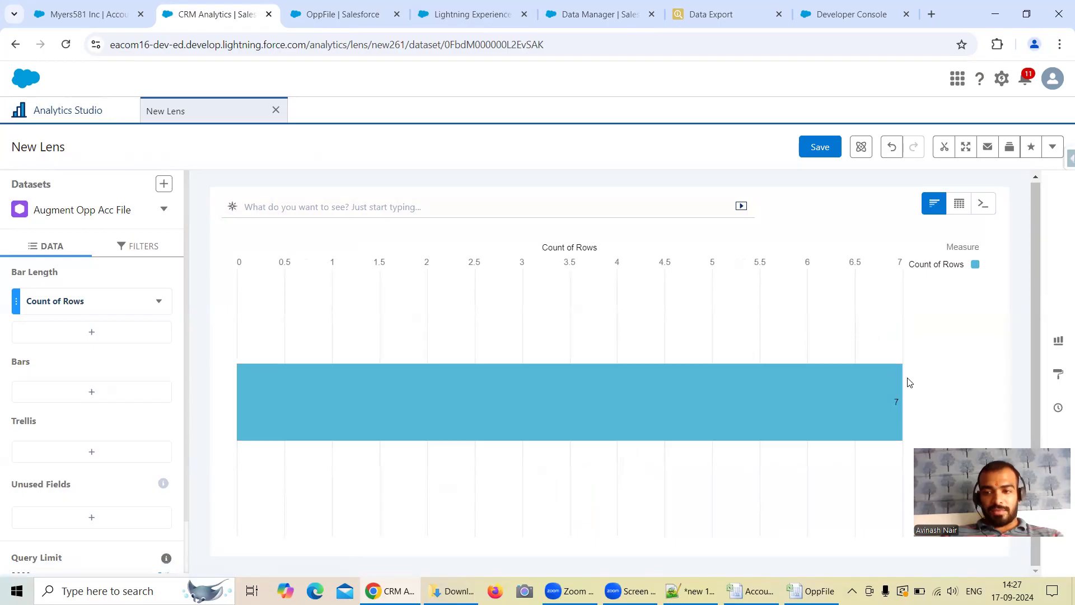
Step: Set the relationship of the Augment_OppFile_AccountFile node in the Free Session 5 dataflow to Acc and save the node
{"action": "left_click", "coordinate": [609, 16]}
{"action": "scroll", "coordinate": [518, 331], "scroll_direction": "up", "scroll_amount": 1}
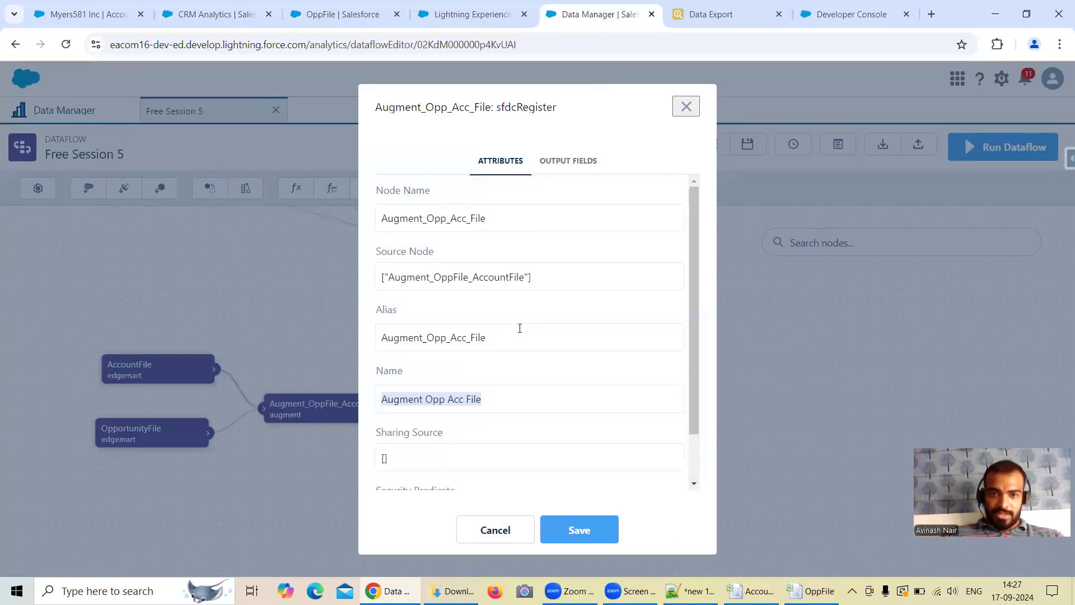
{"action": "left_click", "coordinate": [685, 106]}
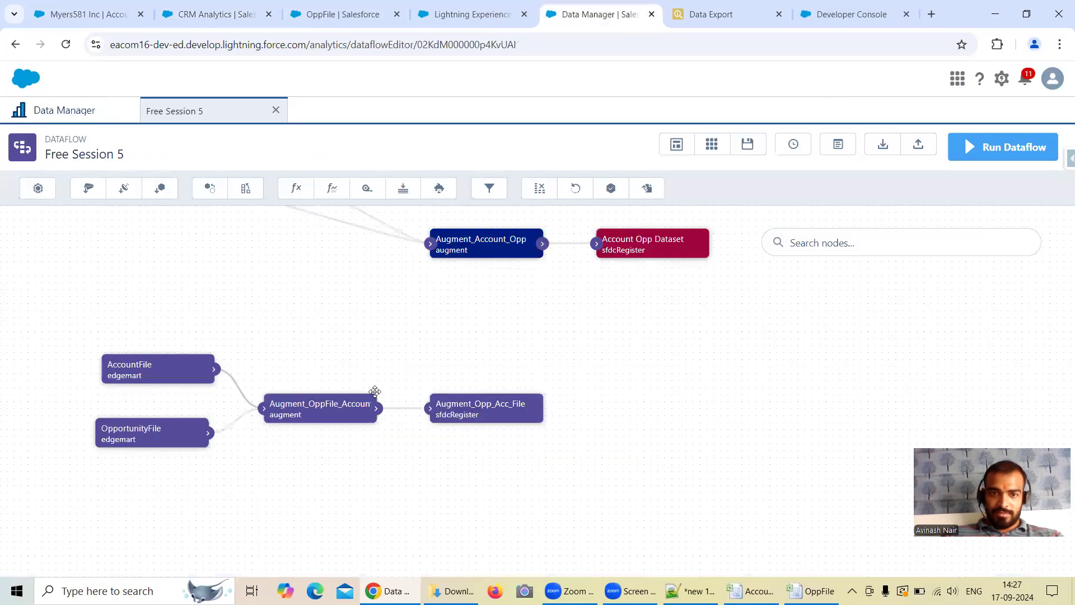
{"action": "left_click", "coordinate": [308, 415]}
{"action": "scroll", "coordinate": [448, 358], "scroll_direction": "down", "scroll_amount": 1}
{"action": "left_click_drag", "start_coordinate": [418, 330], "coordinate": [357, 332]}
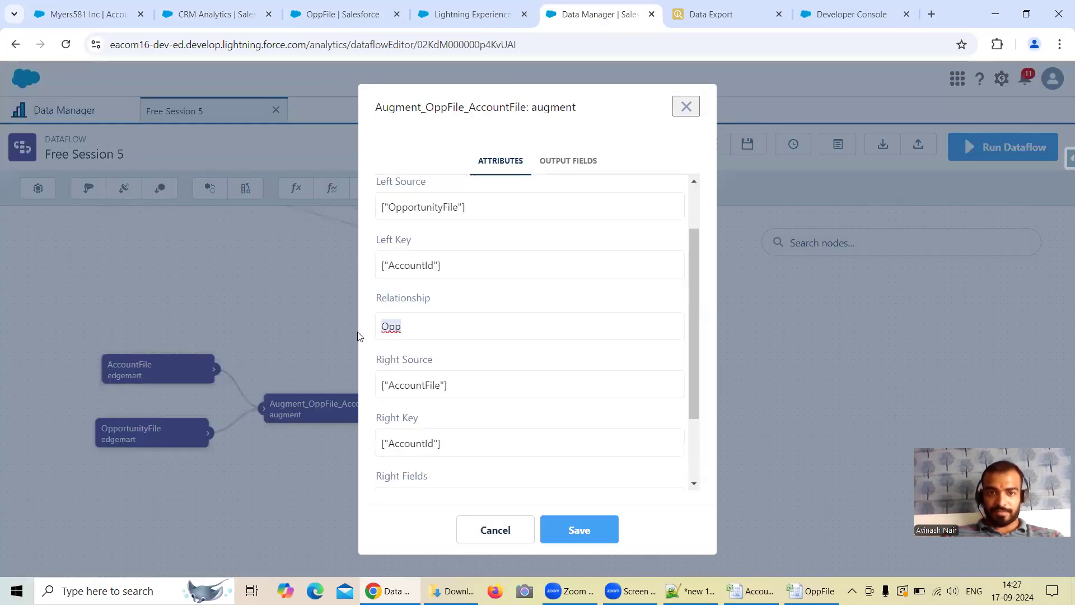
{"action": "type", "text": "Acc"}
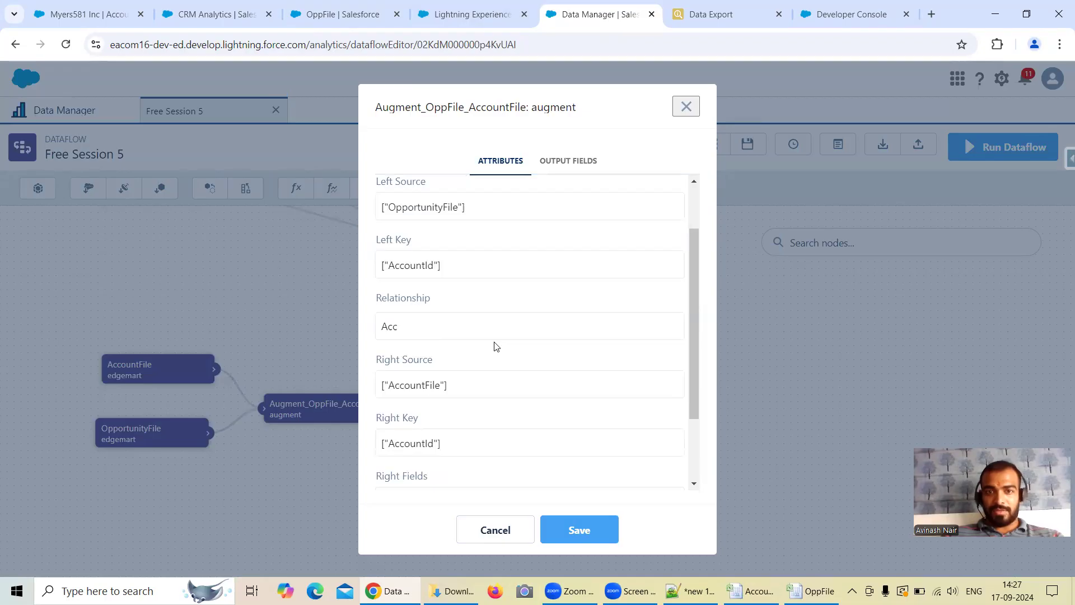
{"action": "left_click", "coordinate": [579, 529]}
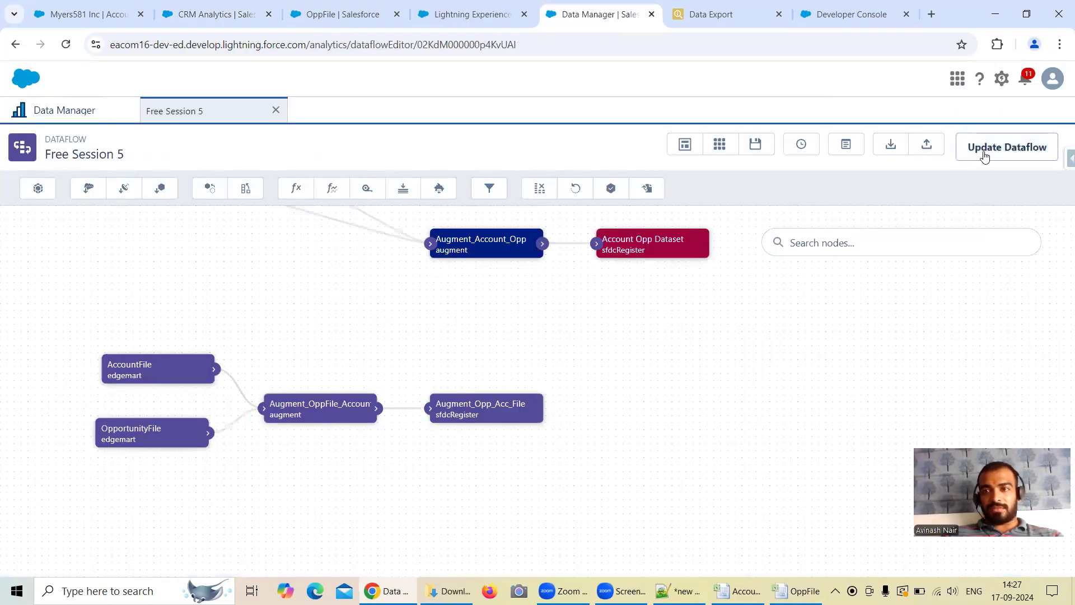
Step: Update and run the Free Session 5 dataflow, and return to the Augment Opp Acc File lens in Analytics Studio
{"action": "left_click", "coordinate": [1008, 147]}
{"action": "left_click", "coordinate": [704, 370]}
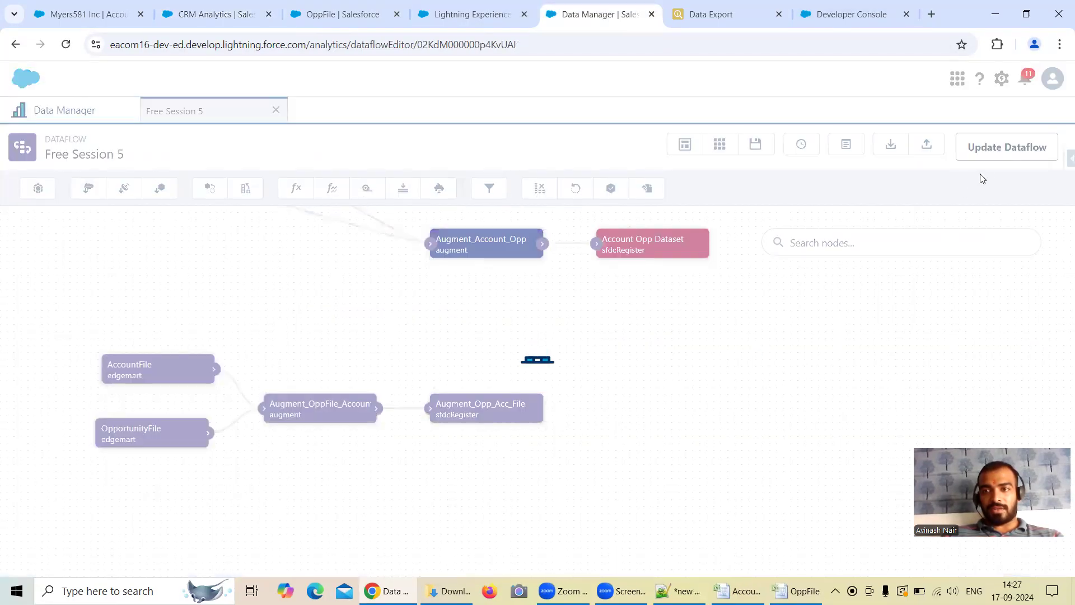
{"action": "left_click", "coordinate": [964, 153]}
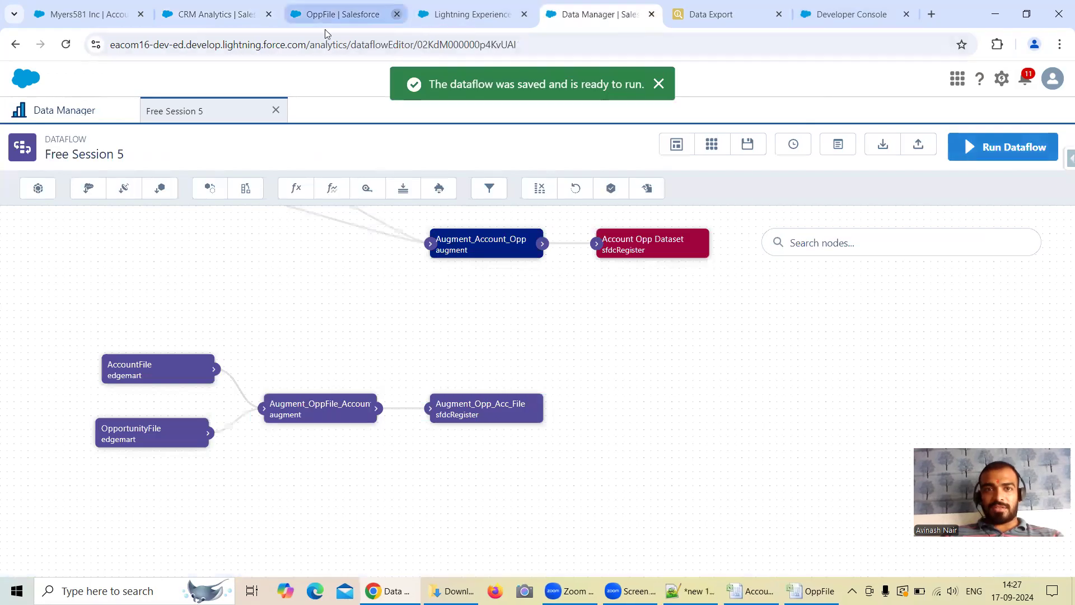
{"action": "left_click", "coordinate": [756, 230]}
{"action": "left_click", "coordinate": [207, 14]}
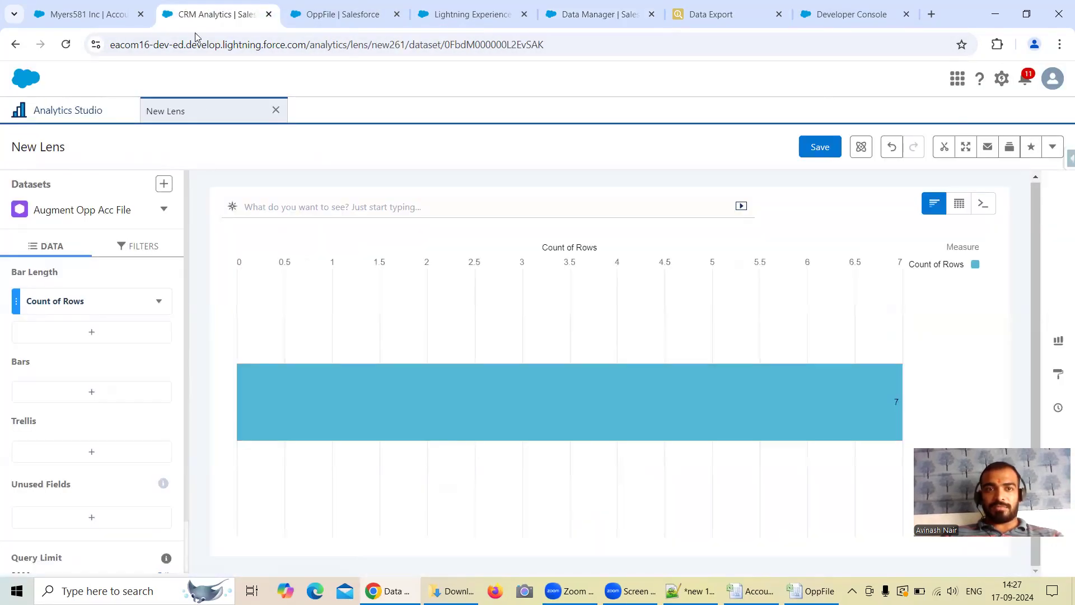